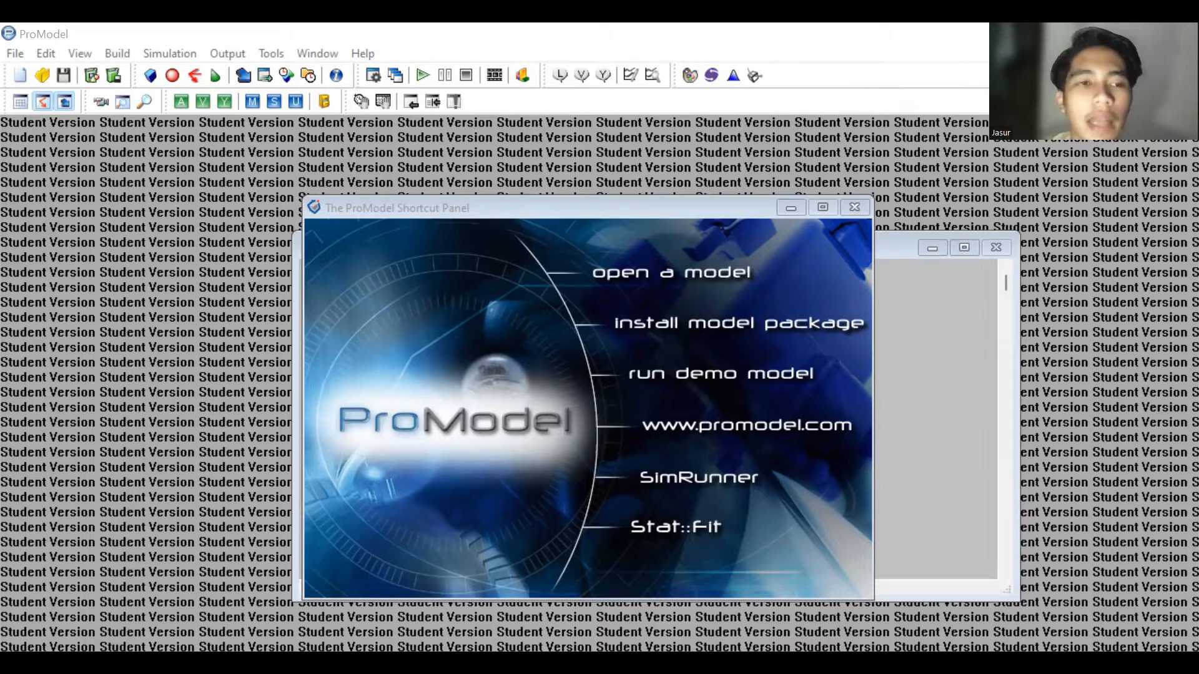
- Create a new model titled "MODUL 2 PRODUKSI KURSI" with distance units in meters
{"action": "left_click", "coordinate": [17, 56]}
{"action": "left_click", "coordinate": [43, 74]}
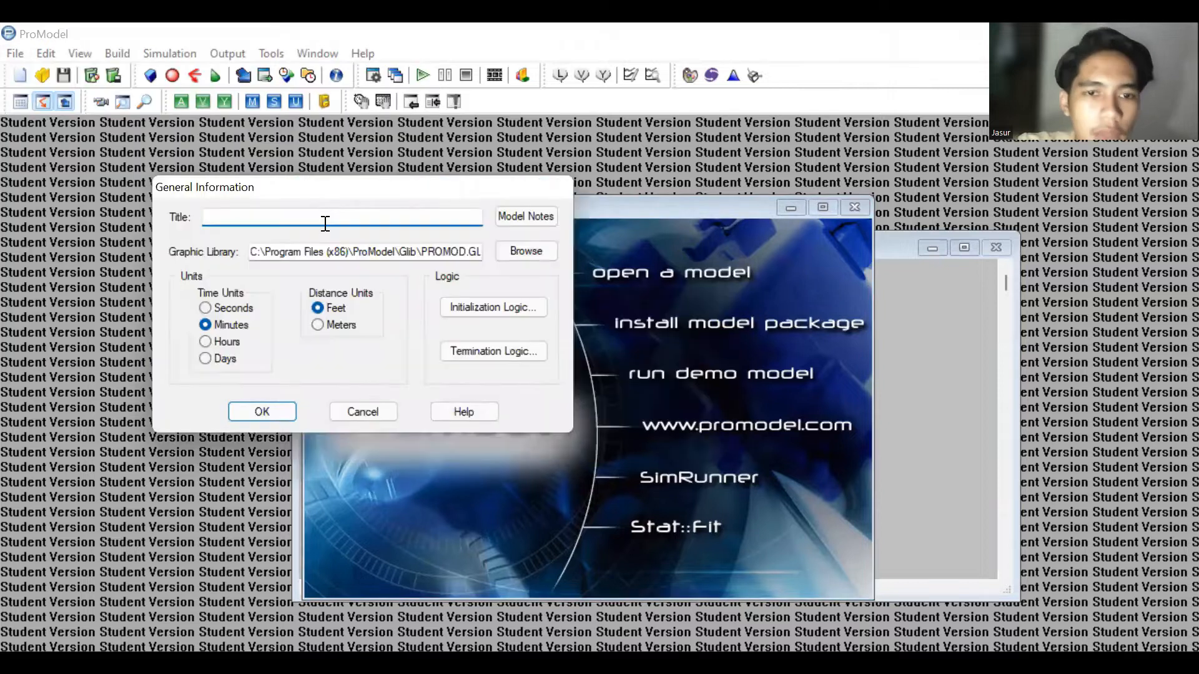
{"action": "type", "text": "MODU"}
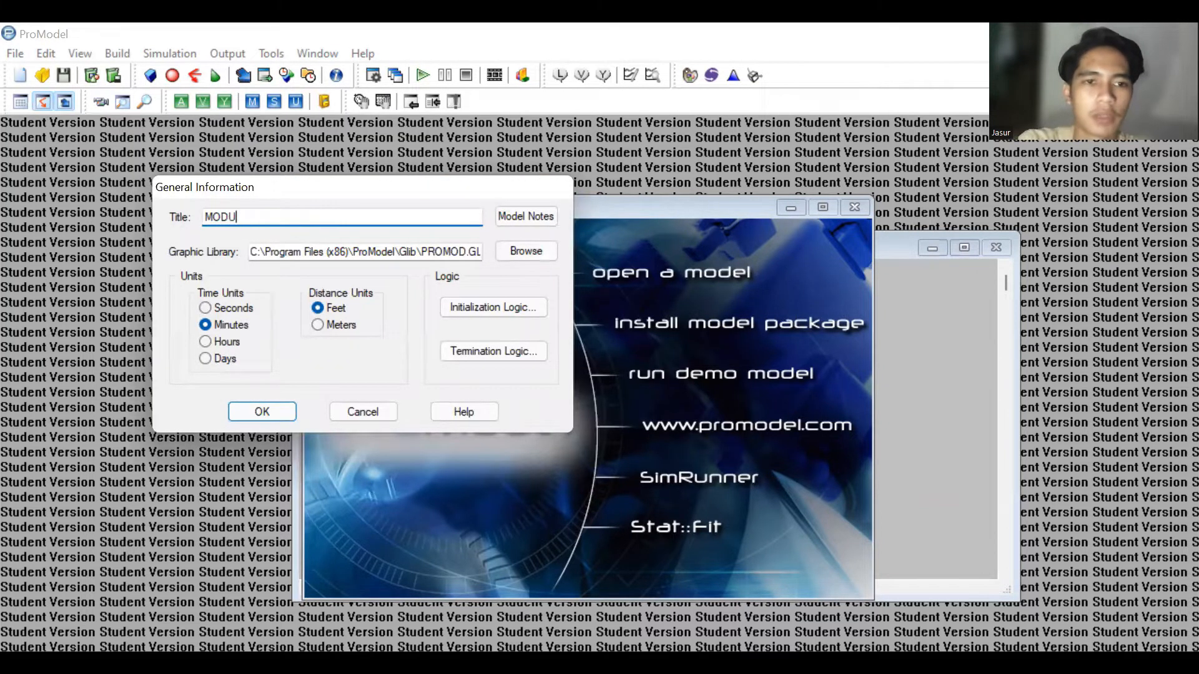
{"action": "type", "text": "L 2 PRODUKSI "}
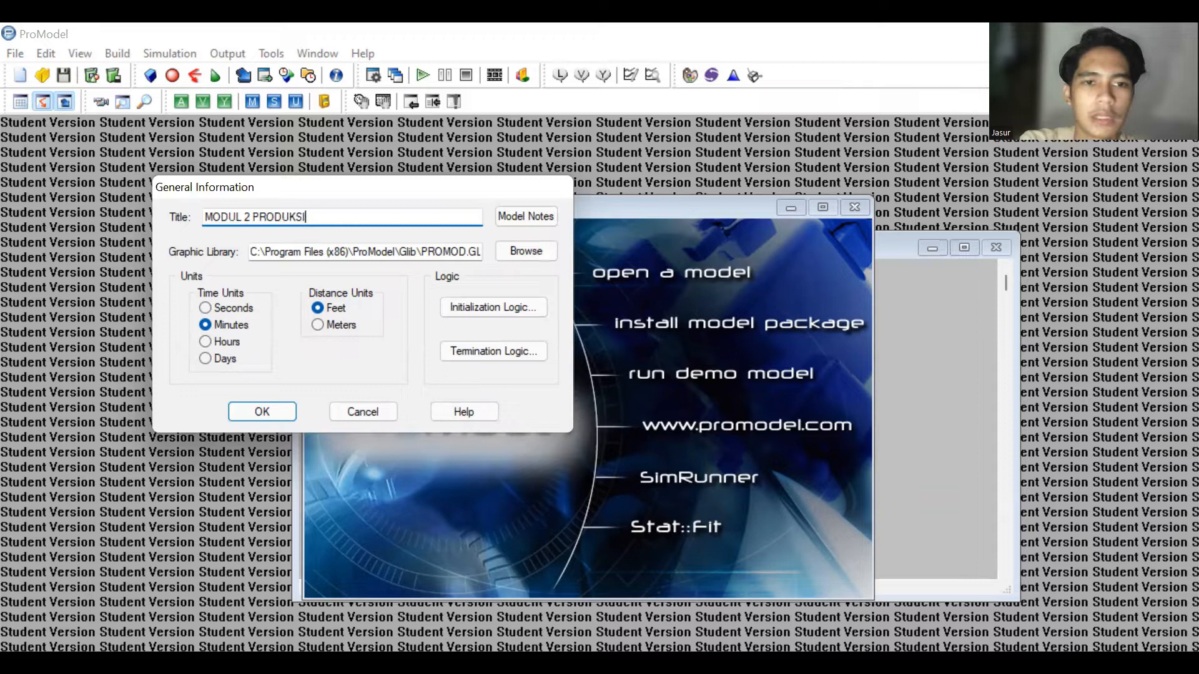
{"action": "type", "text": "KURSI"}
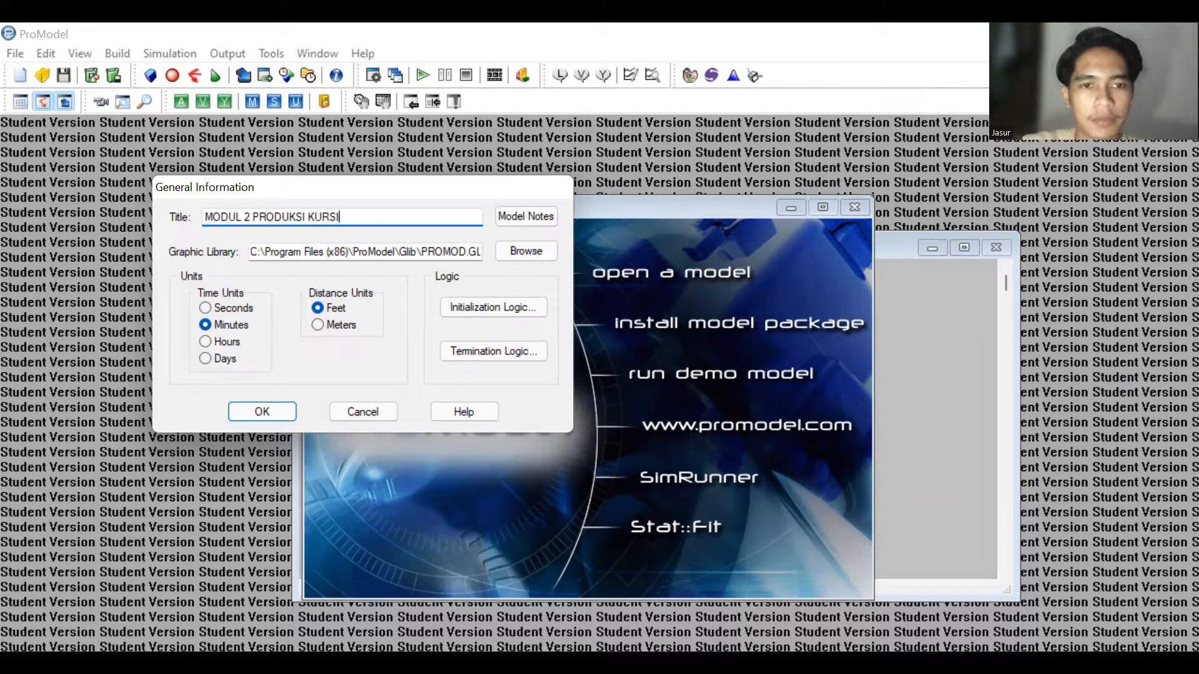
{"action": "left_click", "coordinate": [318, 324]}
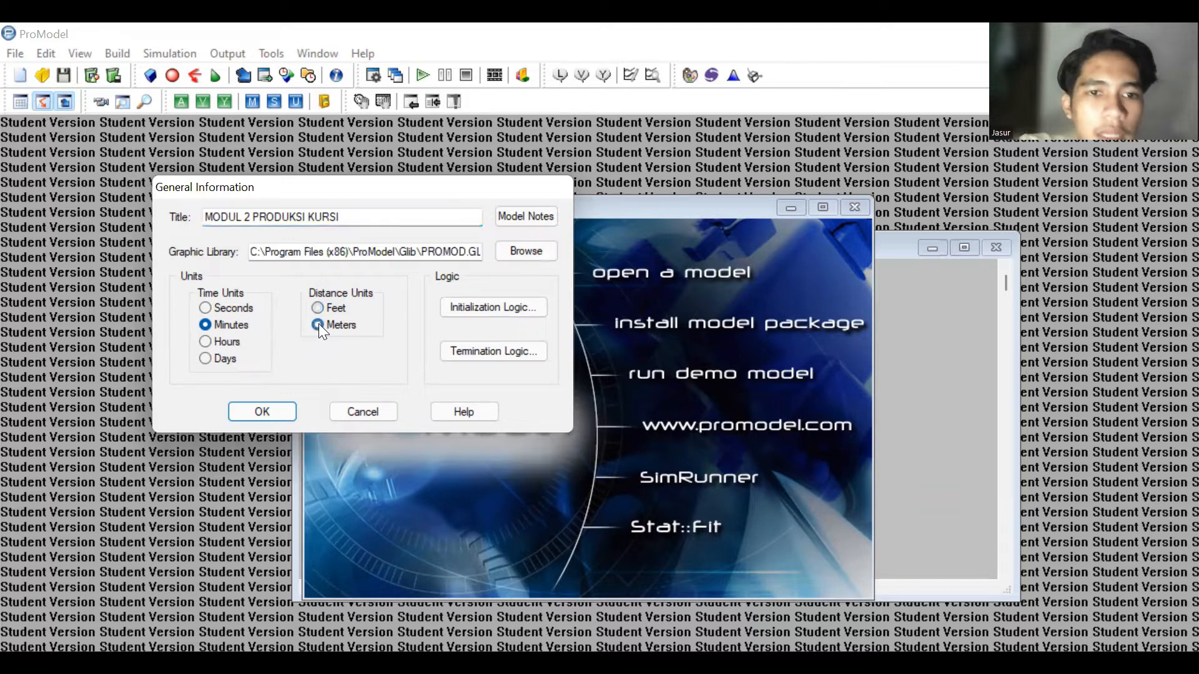
{"action": "left_click", "coordinate": [264, 414]}
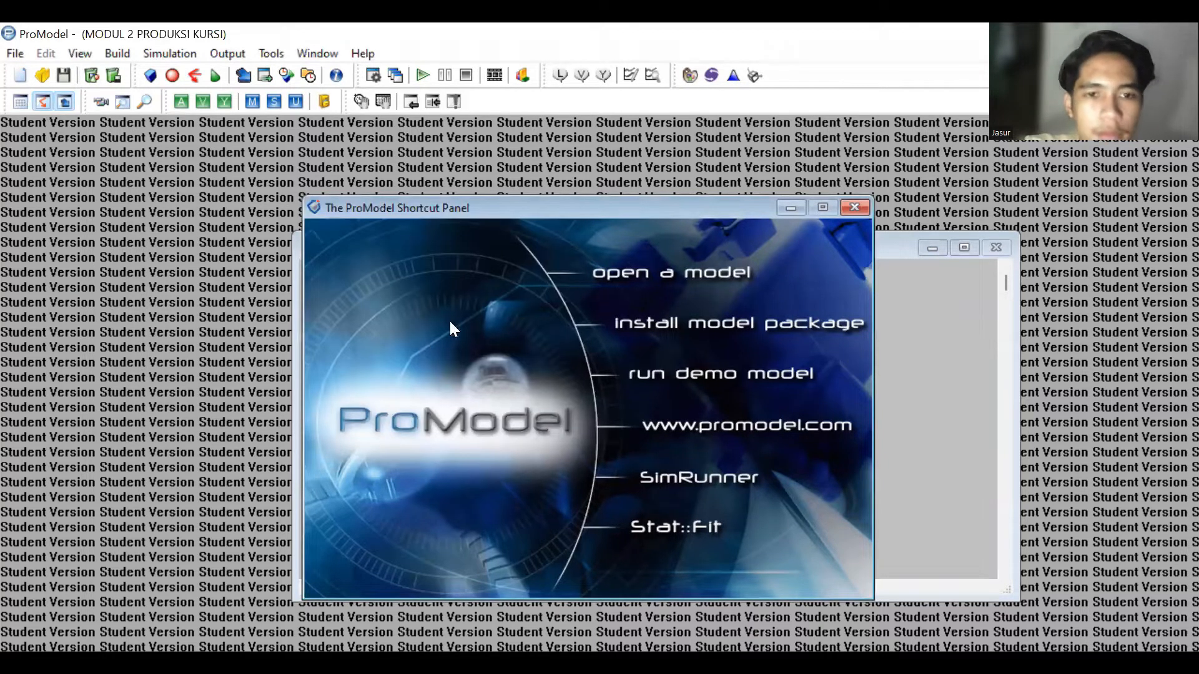
- Close the ProModel Shortcut Panel and open the Locations editor
{"action": "left_click", "coordinate": [842, 207]}
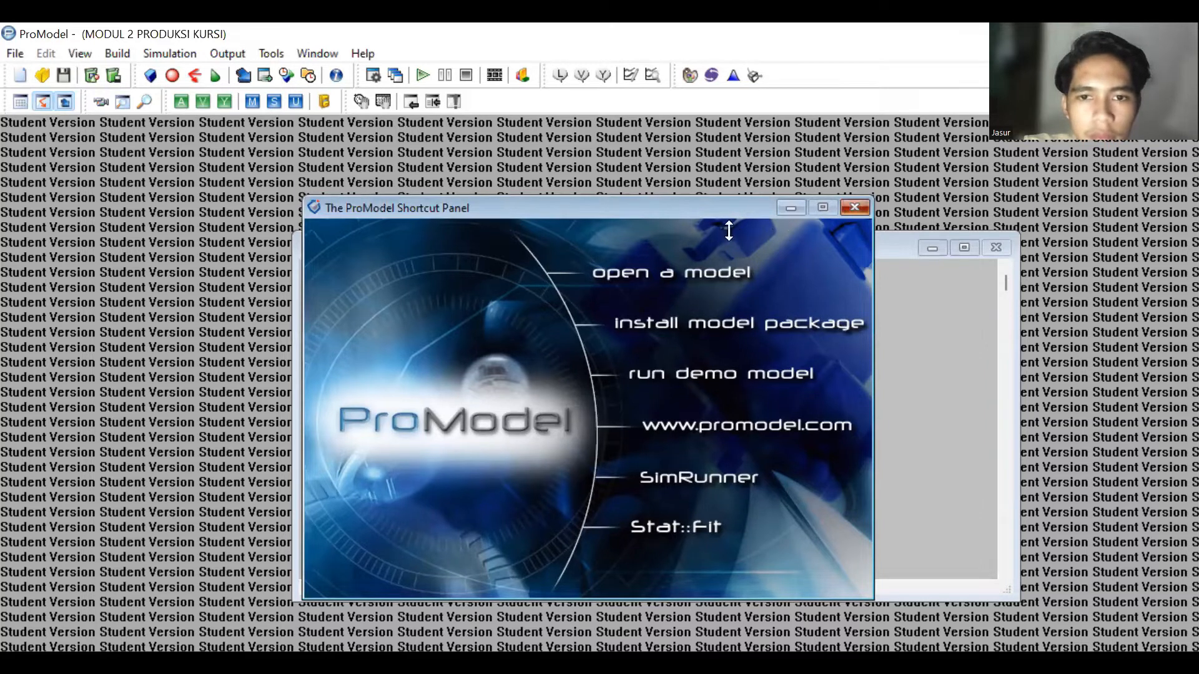
{"action": "left_click_drag", "start_coordinate": [704, 237], "coordinate": [598, 199]}
{"action": "left_click", "coordinate": [122, 52]}
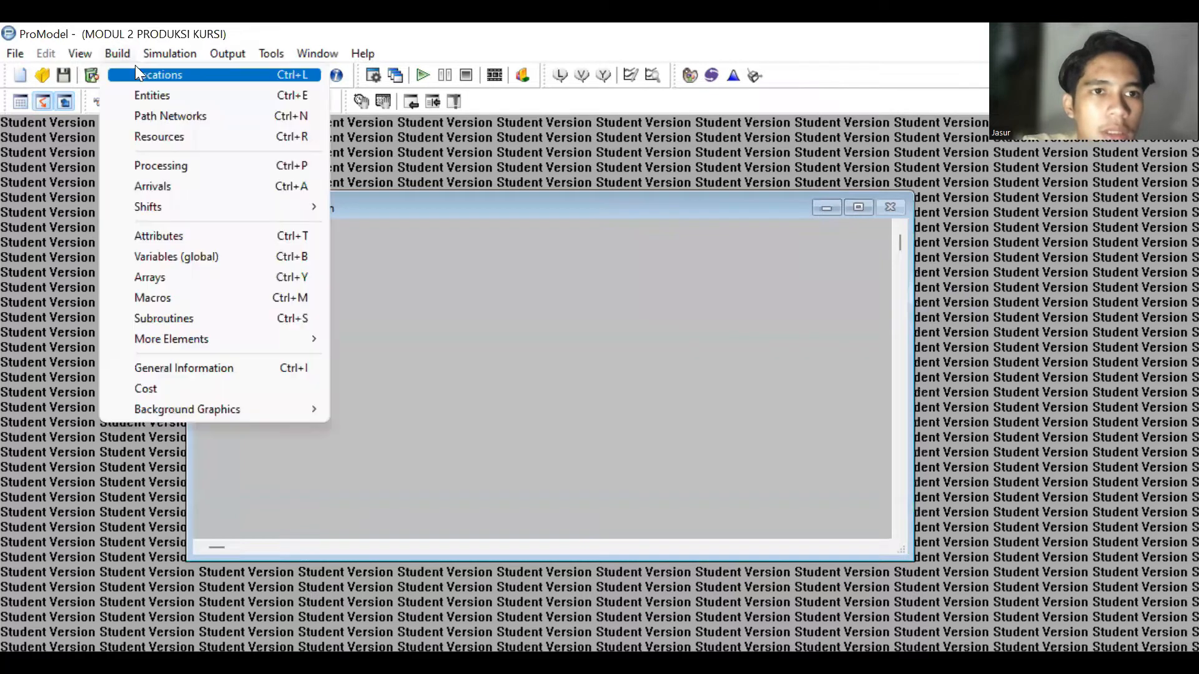
{"action": "left_click", "coordinate": [113, 54]}
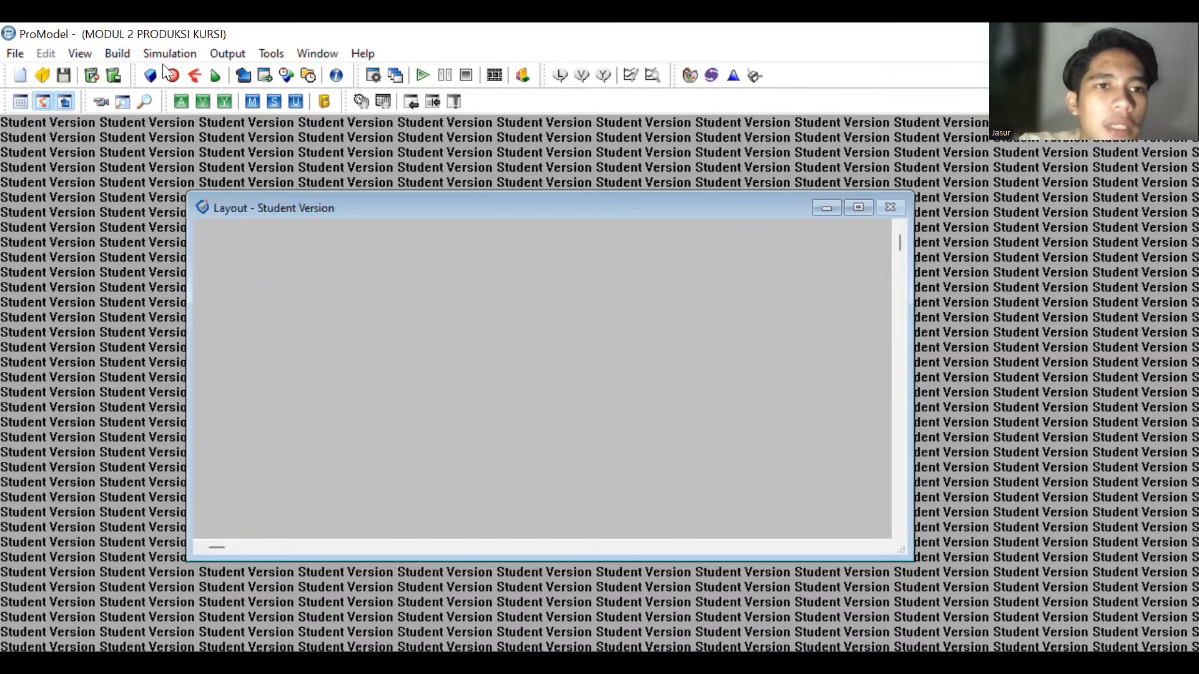
{"action": "left_click", "coordinate": [145, 75]}
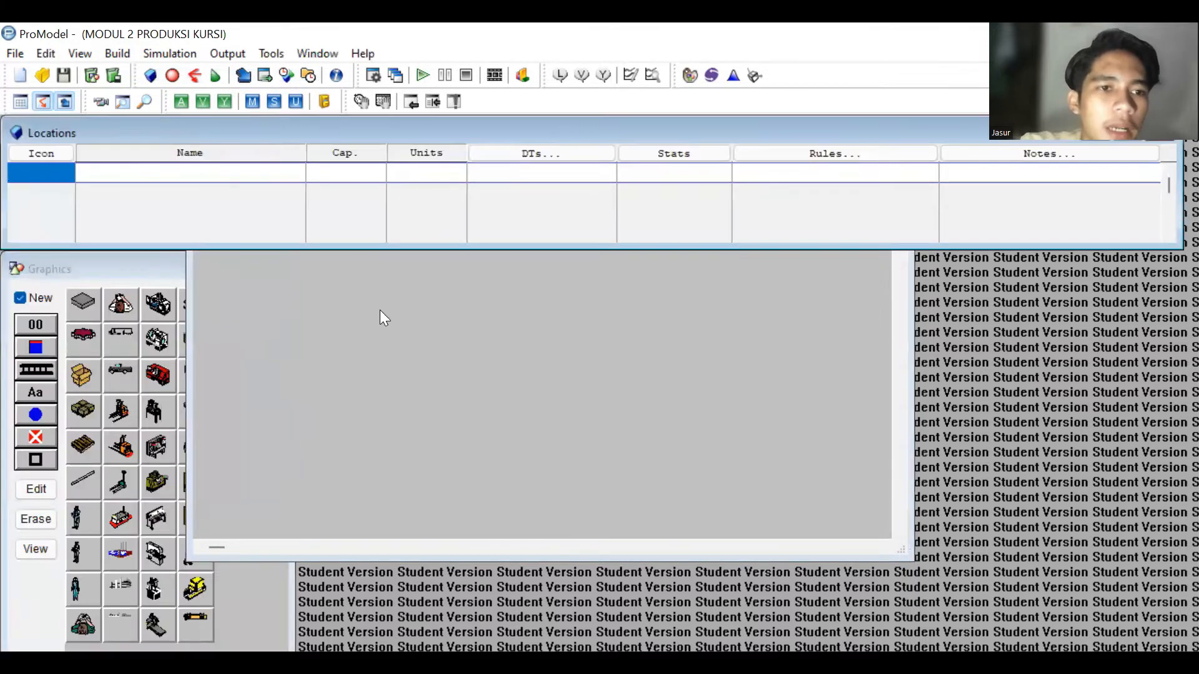
- Move the Layout window clear of the Locations table and the graphics library
{"action": "left_click", "coordinate": [397, 328]}
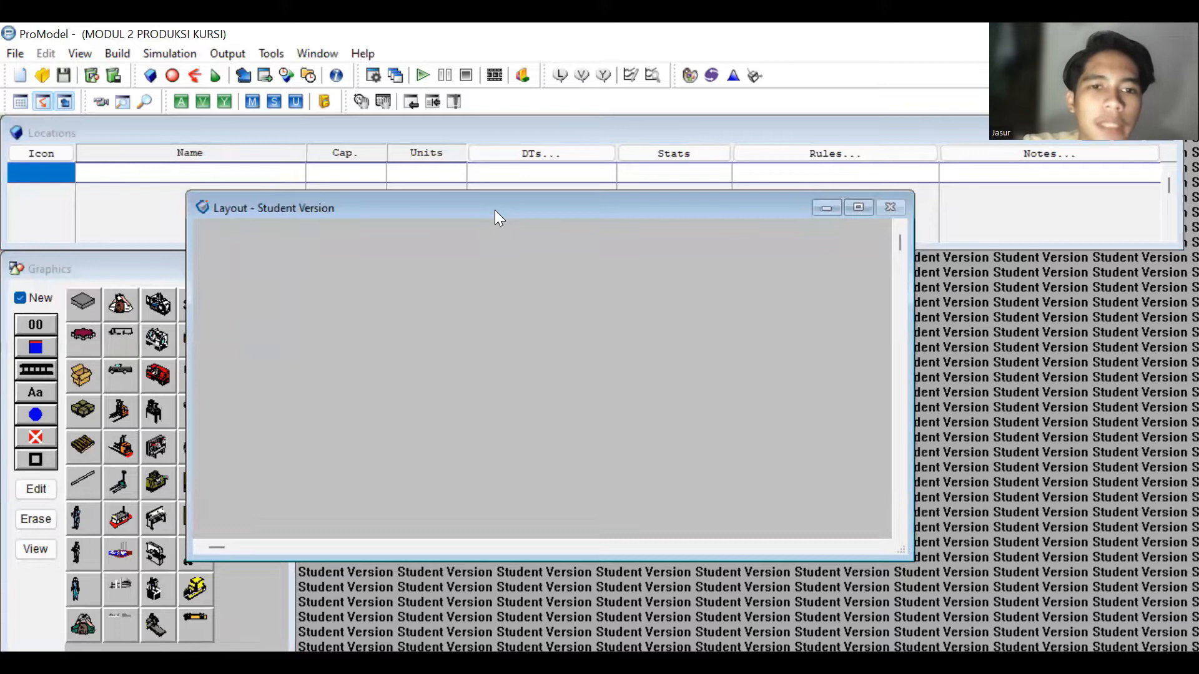
{"action": "left_click_drag", "start_coordinate": [495, 211], "coordinate": [540, 229]}
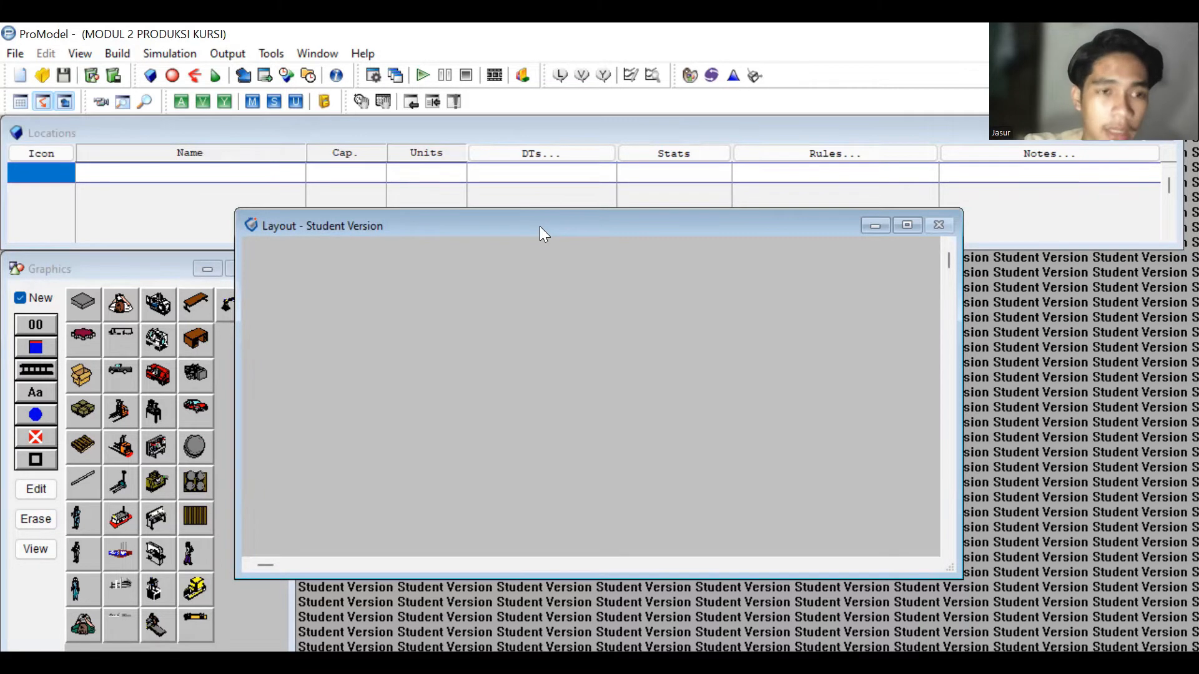
{"action": "left_click_drag", "start_coordinate": [526, 226], "coordinate": [580, 261]}
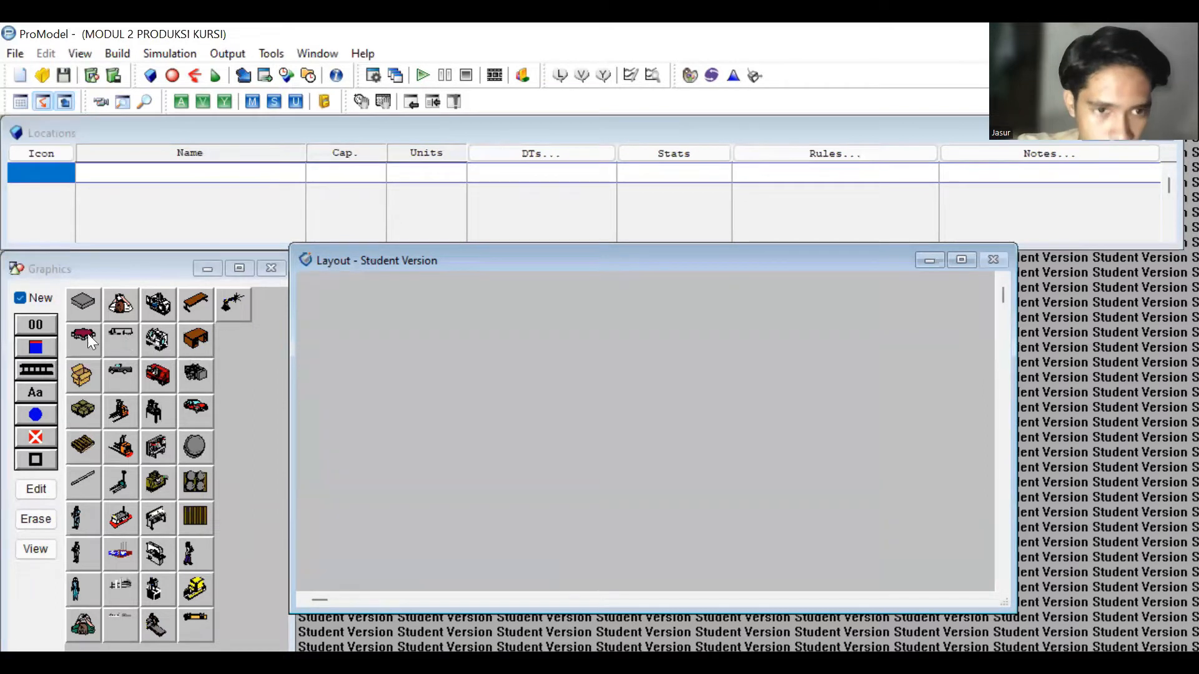
- Add an enlarged pallet boxes location near the layout's upper-left corner, with a name label beneath it
{"action": "left_click", "coordinate": [88, 412]}
{"action": "left_click", "coordinate": [359, 313]}
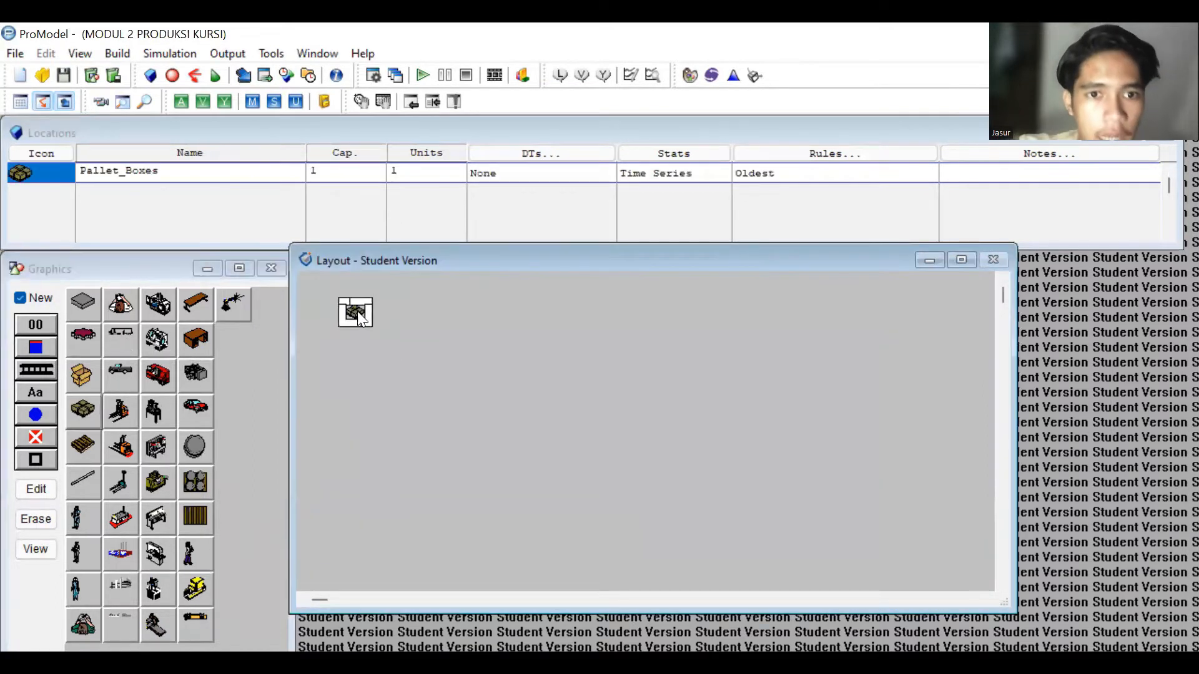
{"action": "mouse_move", "coordinate": [364, 324]}
{"action": "left_mouse_down"}
{"action": "mouse_move", "coordinate": [394, 342]}
{"action": "mouse_move", "coordinate": [388, 309]}
{"action": "mouse_move", "coordinate": [413, 343]}
{"action": "mouse_move", "coordinate": [361, 317]}
{"action": "left_mouse_up"}
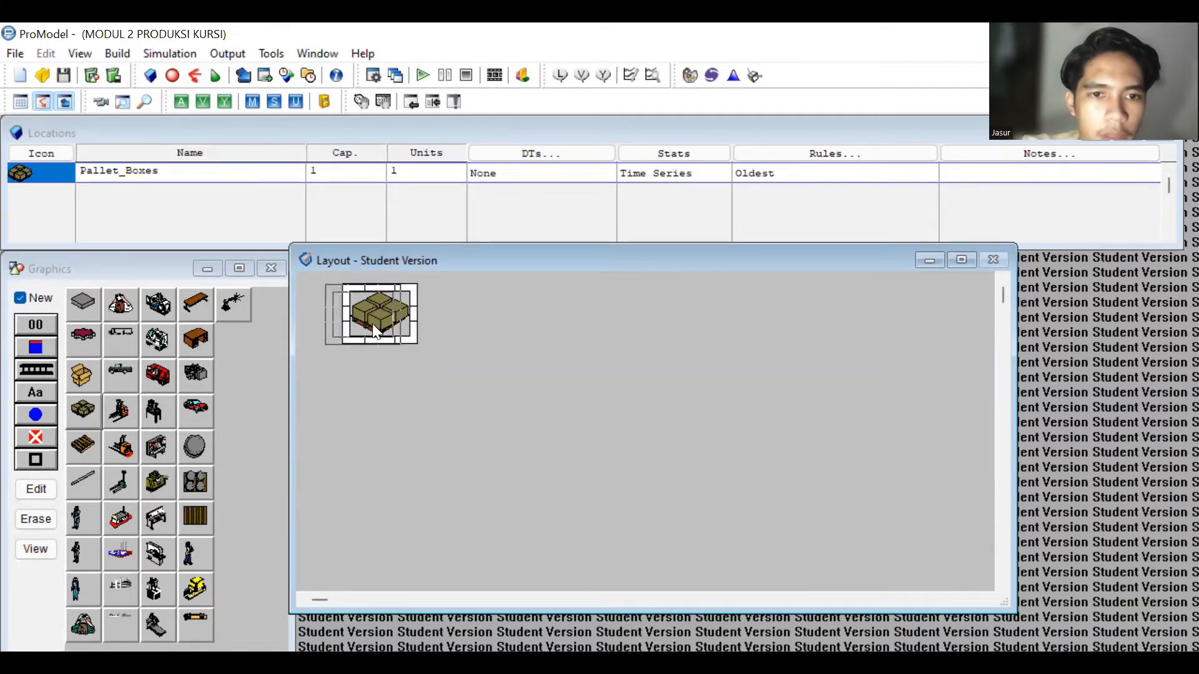
{"action": "left_click", "coordinate": [32, 301]}
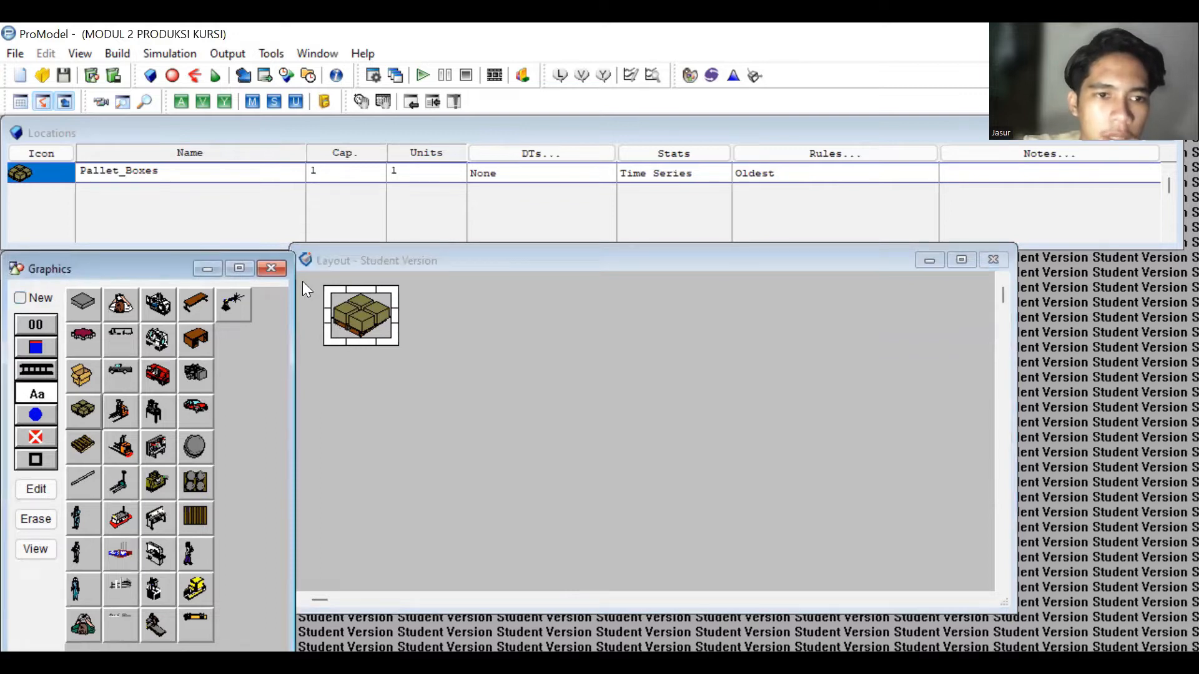
{"action": "left_click_drag", "start_coordinate": [365, 324], "coordinate": [367, 372]}
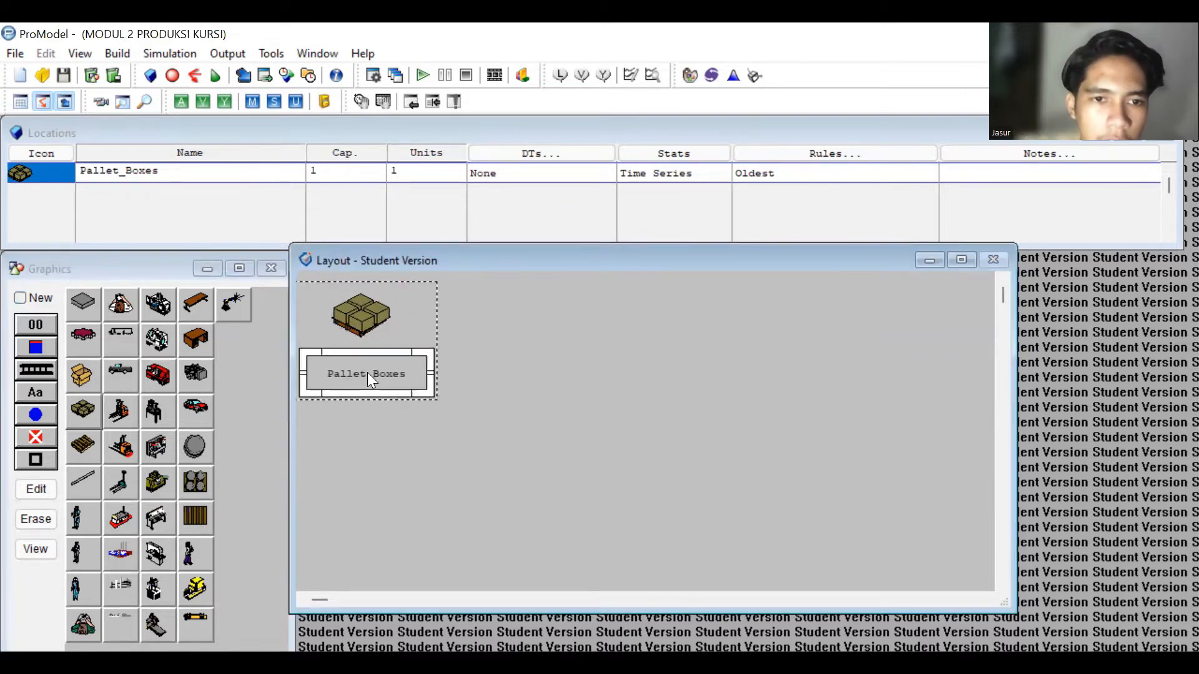
- Rename the pallet boxes location as Membuat_Pola
{"action": "left_click", "coordinate": [177, 175]}
{"action": "key", "text": "BackSpace"}
{"action": "key", "text": "BackSpace"}
{"action": "key", "text": "BackSpace"}
{"action": "key", "text": "BackSpace"}
{"action": "key", "text": "BackSpace"}
{"action": "key", "text": "BackSpace"}
{"action": "key", "text": "BackSpace"}
{"action": "key", "text": "BackSpace"}
{"action": "key", "text": "BackSpace"}
{"action": "key", "text": "BackSpace"}
{"action": "key", "text": "BackSpace"}
{"action": "key", "text": "BackSpace"}
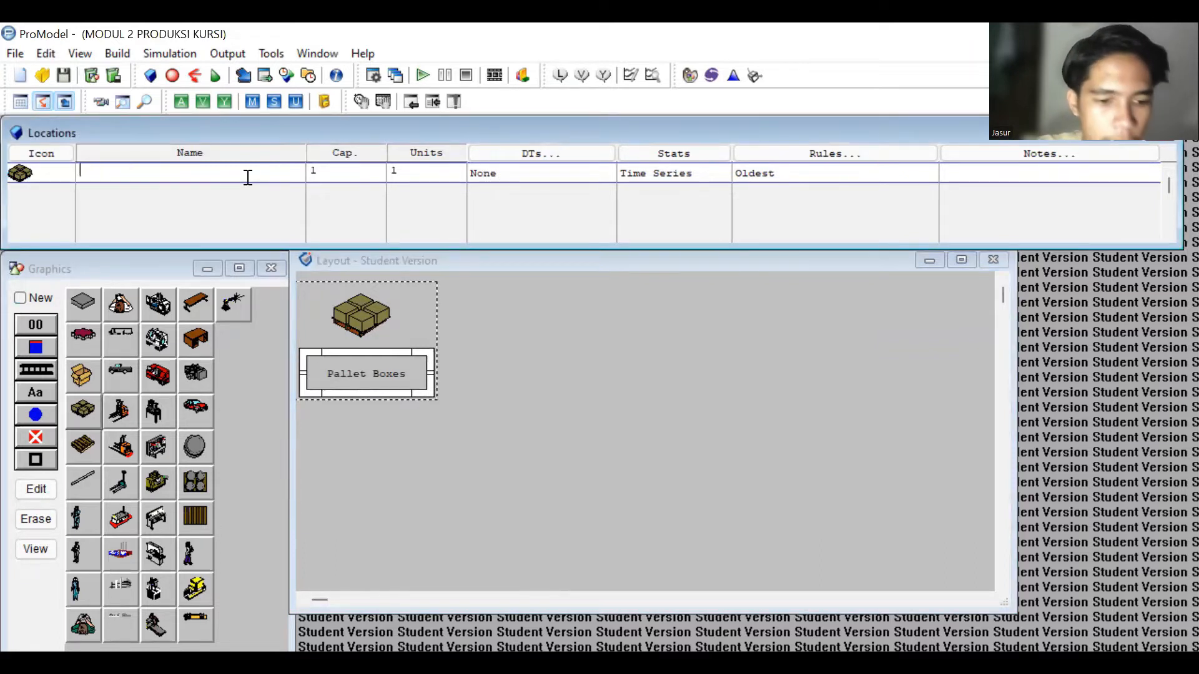
{"action": "type", "text": "Membua"}
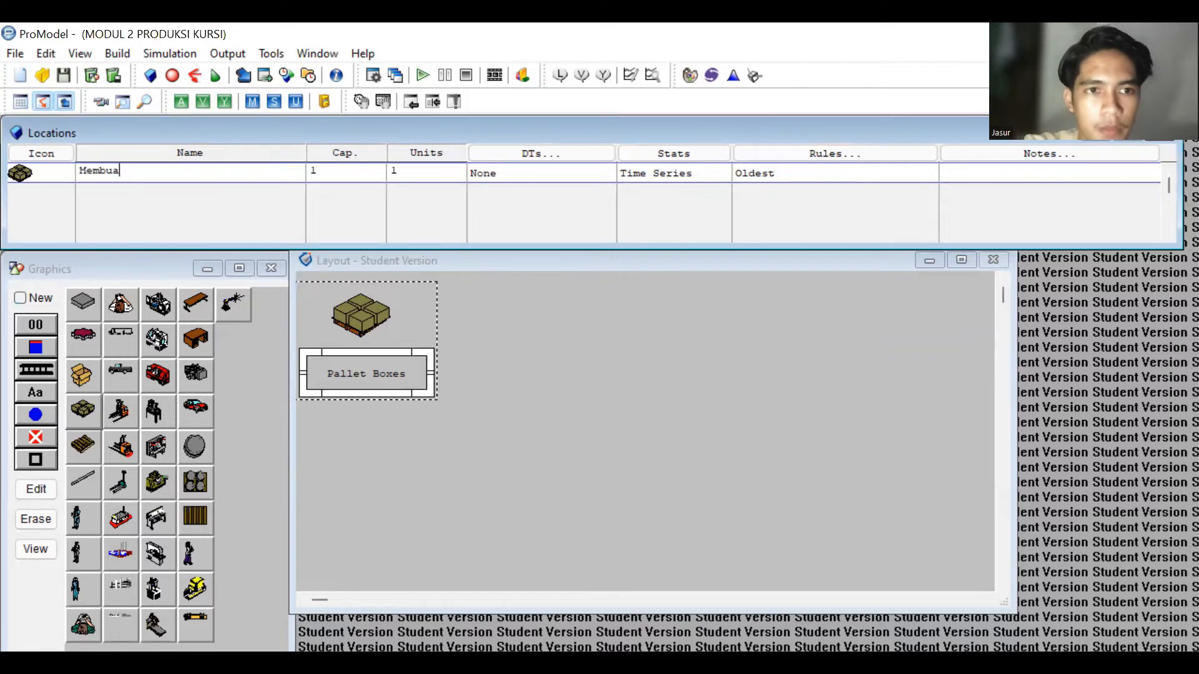
{"action": "type", "text": "t_POLA"}
{"action": "key", "text": "BackSpace"}
{"action": "key", "text": "BackSpace"}
{"action": "key", "text": "BackSpace"}
{"action": "type", "text": "ola"}
{"action": "key", "text": "Return"}
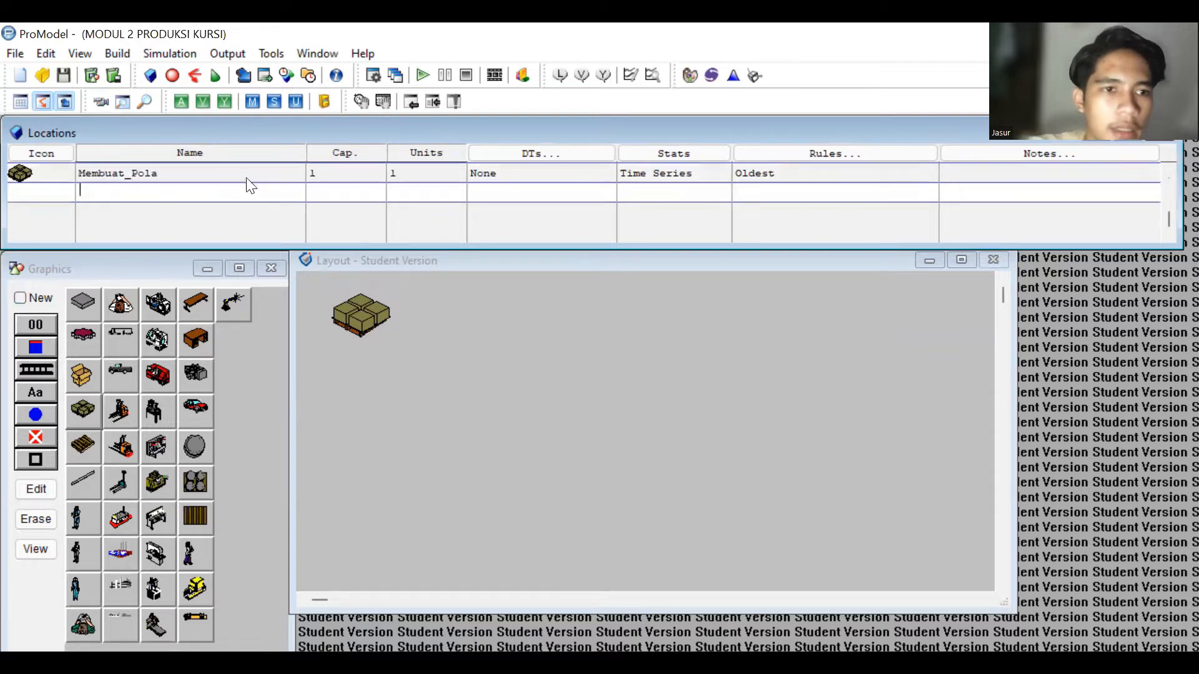
- Place a new saw location beside Membuat Pola in the layout and enlarge its graphic
{"action": "left_click", "coordinate": [42, 293]}
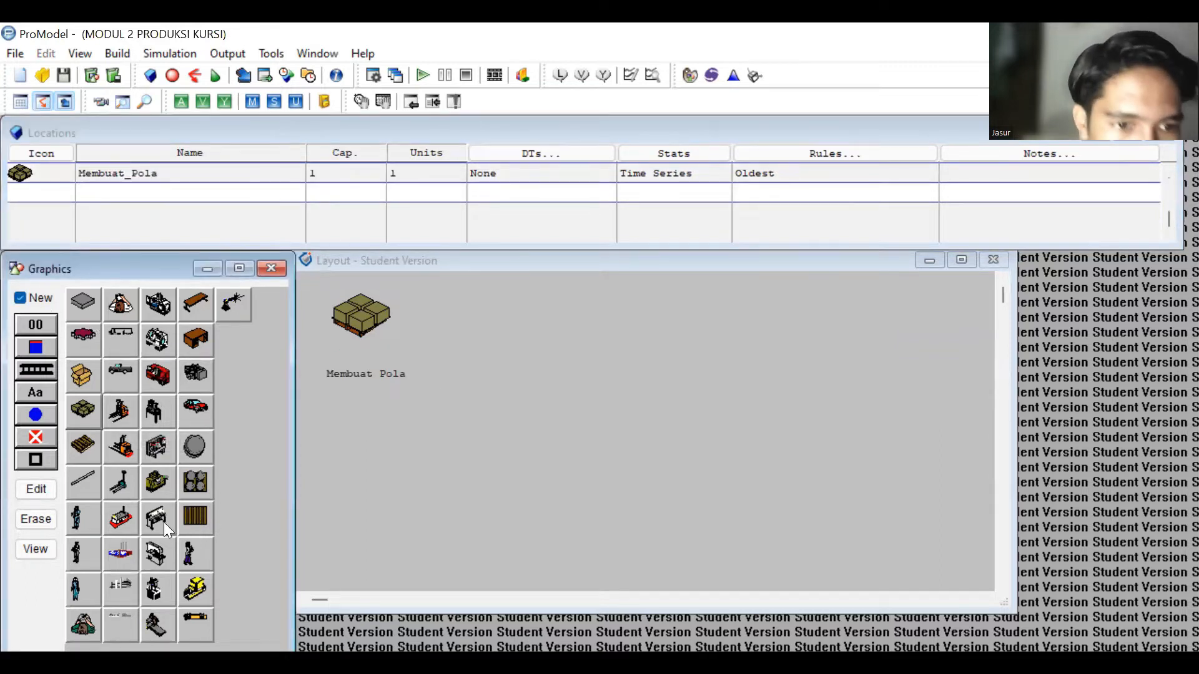
{"action": "left_click", "coordinate": [163, 555]}
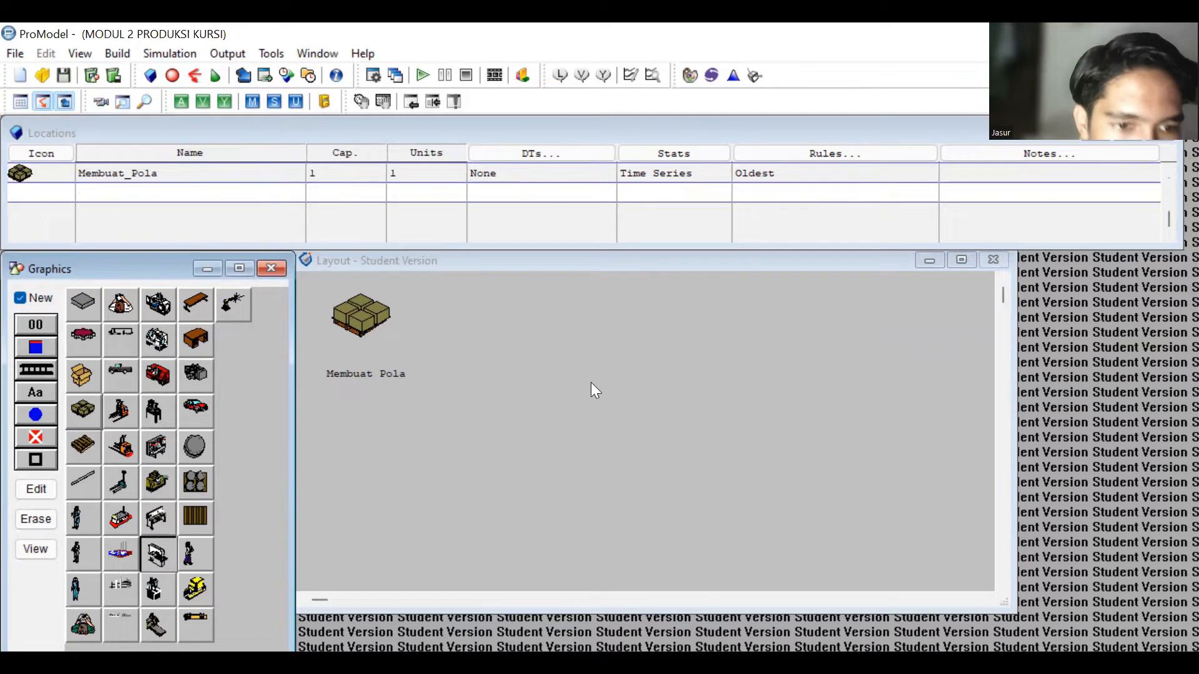
{"action": "left_click", "coordinate": [503, 316]}
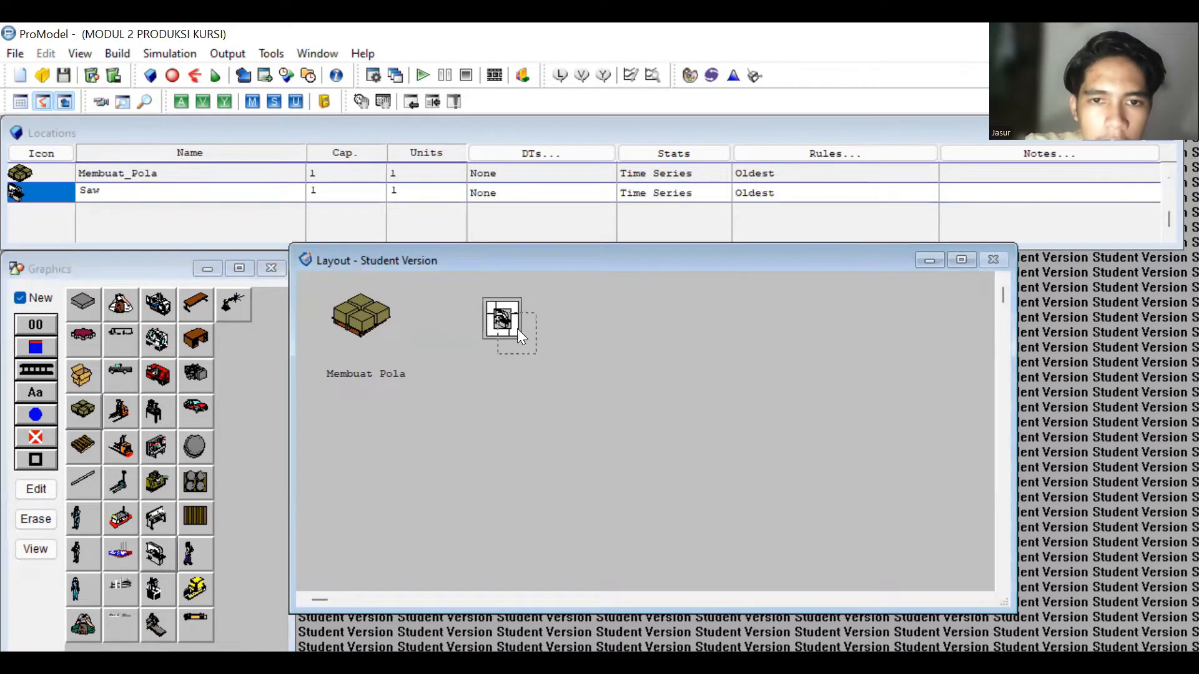
{"action": "mouse_move", "coordinate": [497, 330]}
{"action": "left_mouse_down"}
{"action": "mouse_move", "coordinate": [528, 350]}
{"action": "mouse_move", "coordinate": [519, 359]}
{"action": "mouse_move", "coordinate": [501, 333]}
{"action": "left_mouse_up"}
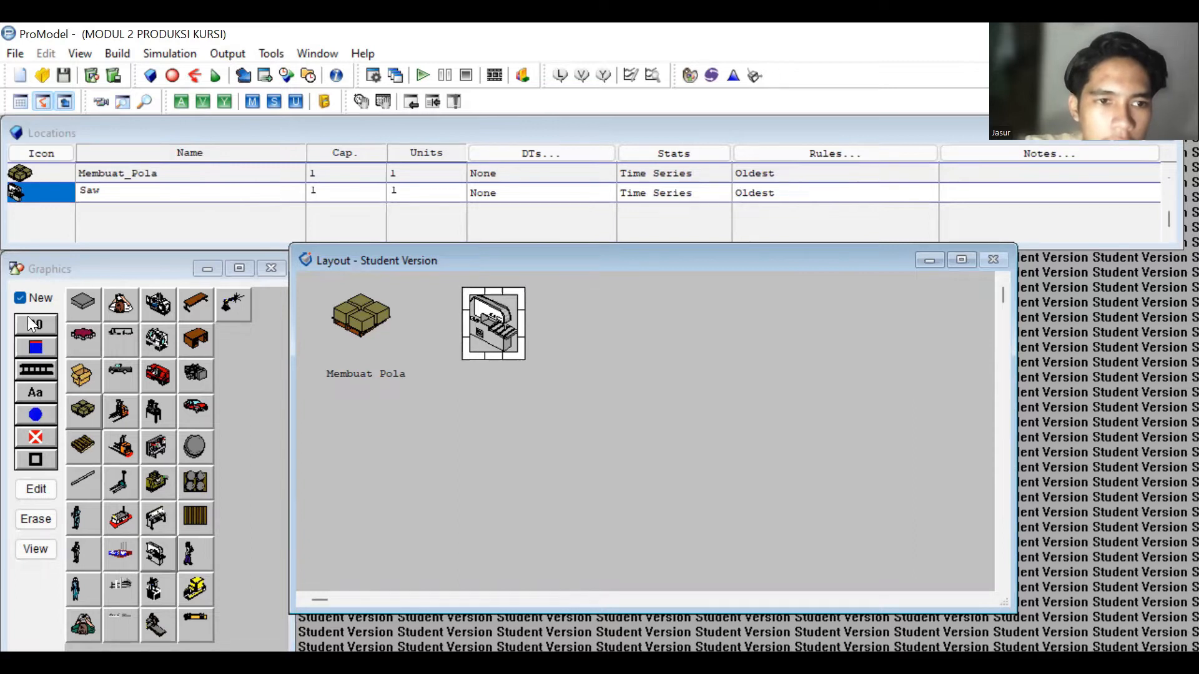
- Add a name label to the saw location and position it below the graphic
{"action": "left_click", "coordinate": [22, 298]}
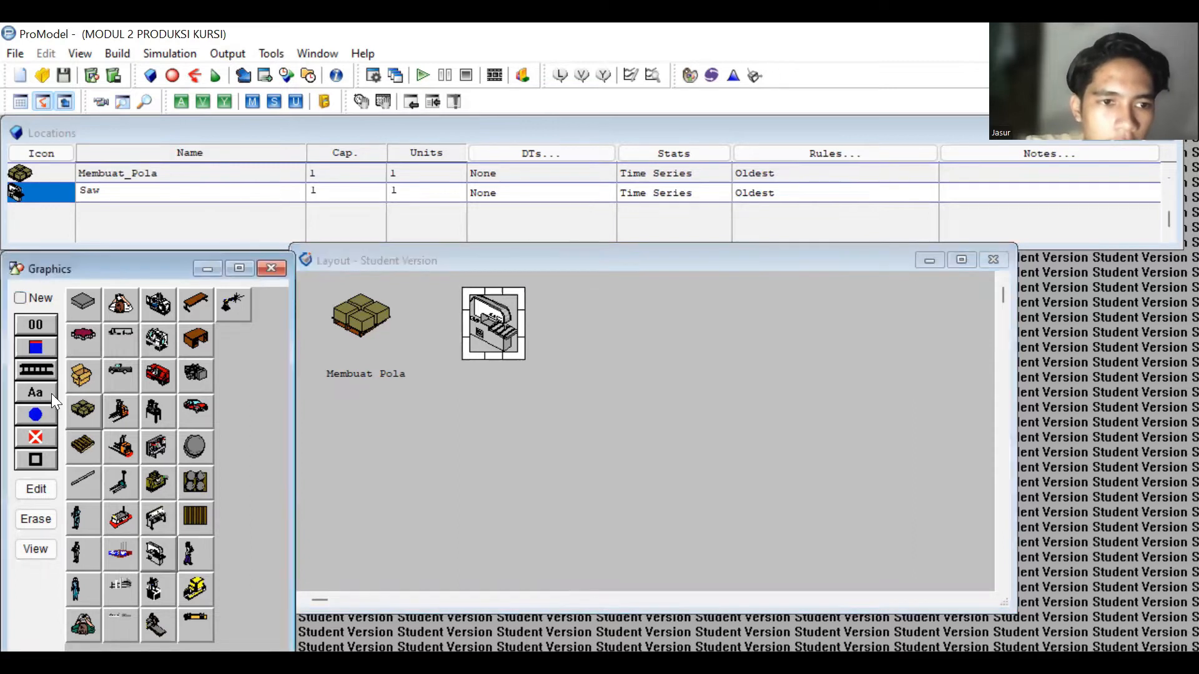
{"action": "left_click", "coordinate": [480, 328]}
{"action": "left_click_drag", "start_coordinate": [480, 328], "coordinate": [527, 348]}
{"action": "left_click", "coordinate": [508, 368]}
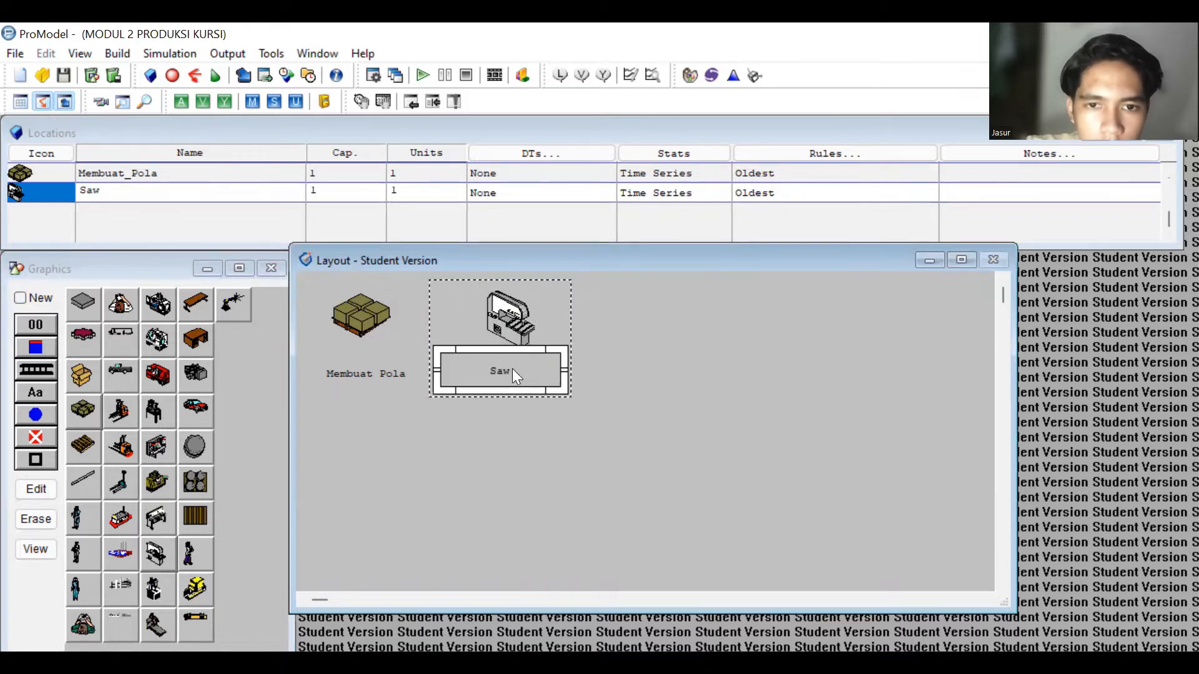
- Rename the saw location as Memotong_Bahan
{"action": "left_click", "coordinate": [147, 192]}
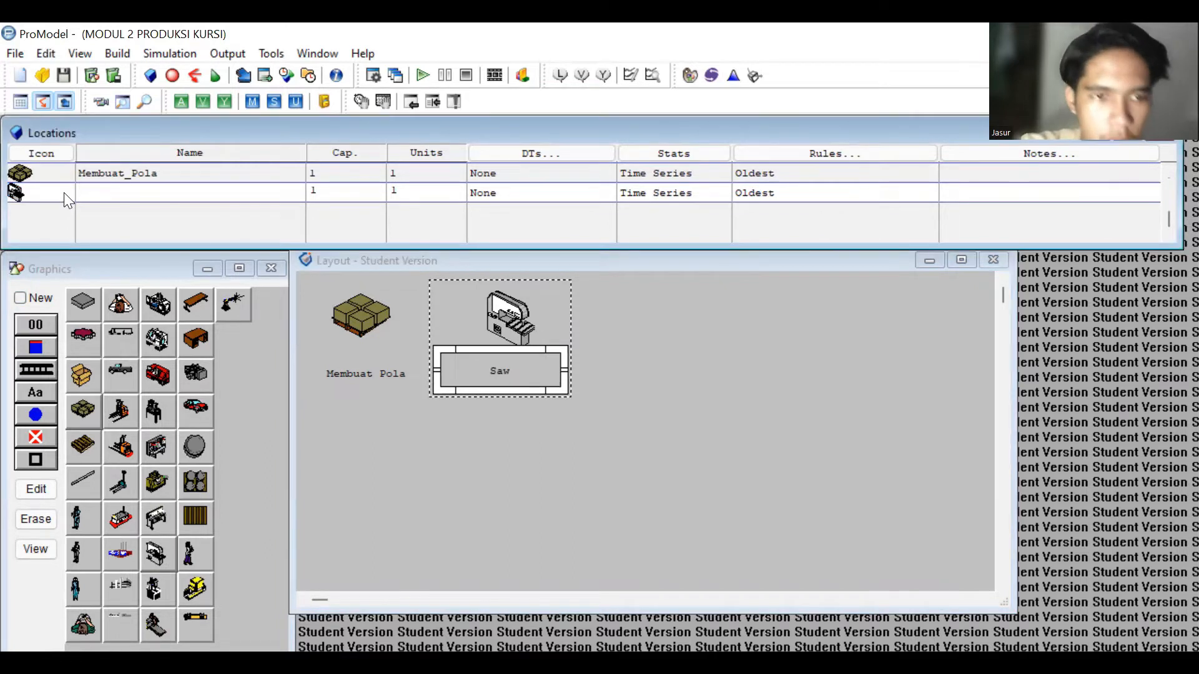
{"action": "type", "text": "saw"}
{"action": "key", "text": "BackSpace"}
{"action": "key", "text": "BackSpace"}
{"action": "key", "text": "BackSpace"}
{"action": "type", "text": "Memot"}
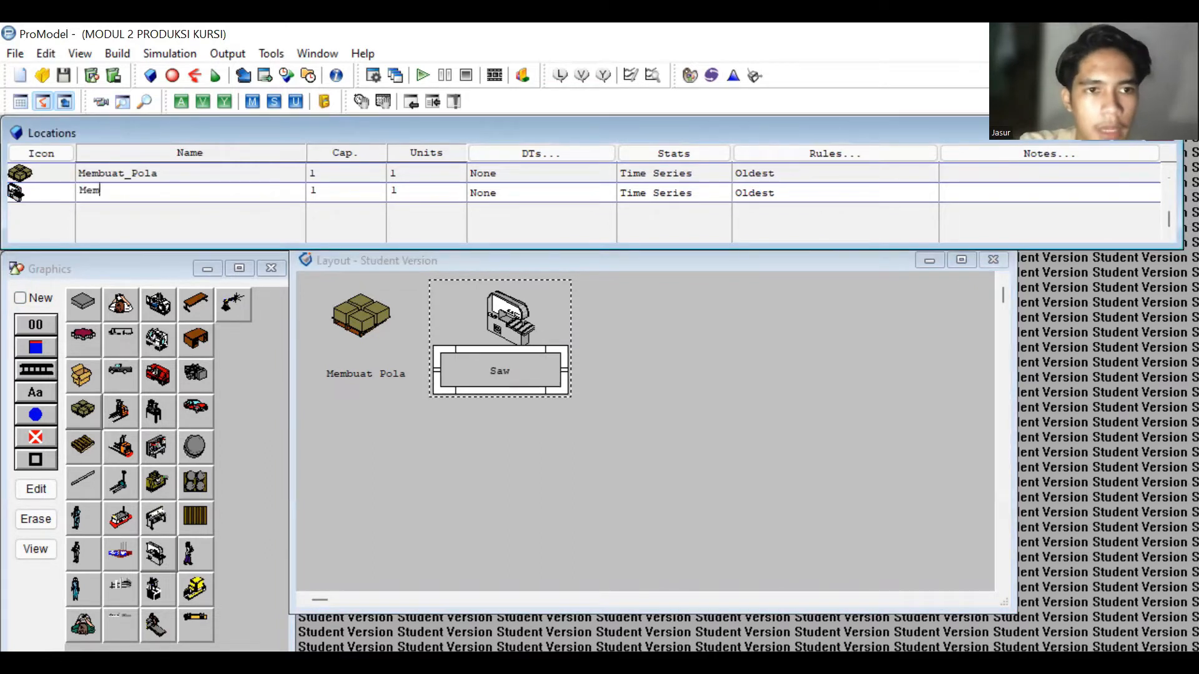
{"action": "key", "text": "BackSpace"}
{"action": "key", "text": "BackSpace"}
{"action": "type", "text": "otong_Bahan"}
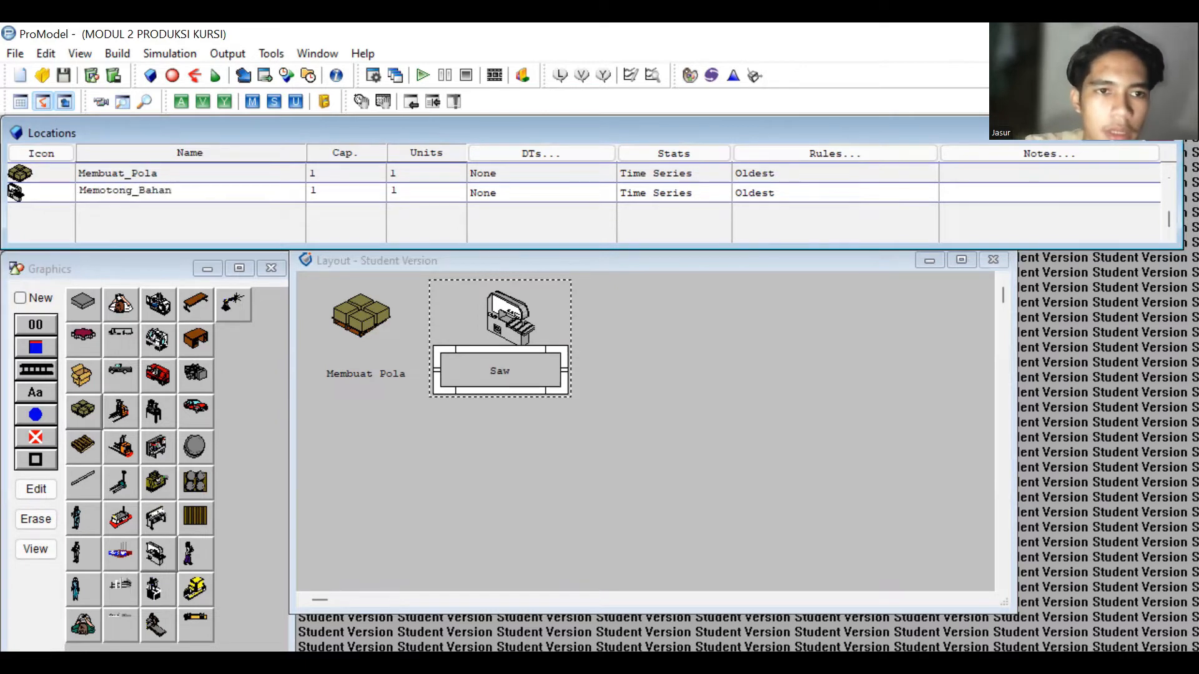
{"action": "key", "text": "Return"}
- Place a new table location beside Memotong Bahan in the layout and enlarge its graphic
{"action": "left_click", "coordinate": [32, 298]}
{"action": "left_click", "coordinate": [31, 298]}
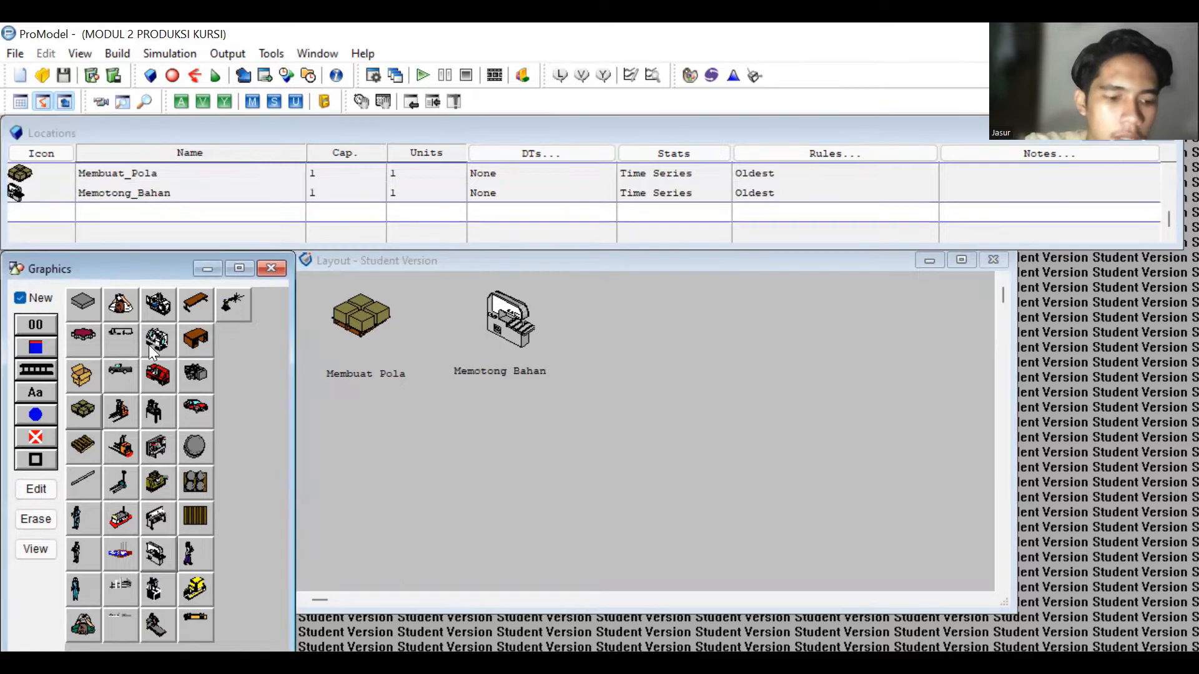
{"action": "left_click", "coordinate": [644, 321]}
{"action": "left_click_drag", "start_coordinate": [661, 335], "coordinate": [685, 352]}
- Add a name label to the table location and position it below the graphic
{"action": "left_click", "coordinate": [38, 301]}
{"action": "left_click", "coordinate": [41, 392]}
{"action": "left_click", "coordinate": [638, 334]}
{"action": "left_click", "coordinate": [656, 368]}
{"action": "left_click_drag", "start_coordinate": [646, 368], "coordinate": [648, 371]}
- Rename the table location as Menghaluskan_Bahan
{"action": "left_click", "coordinate": [162, 211]}
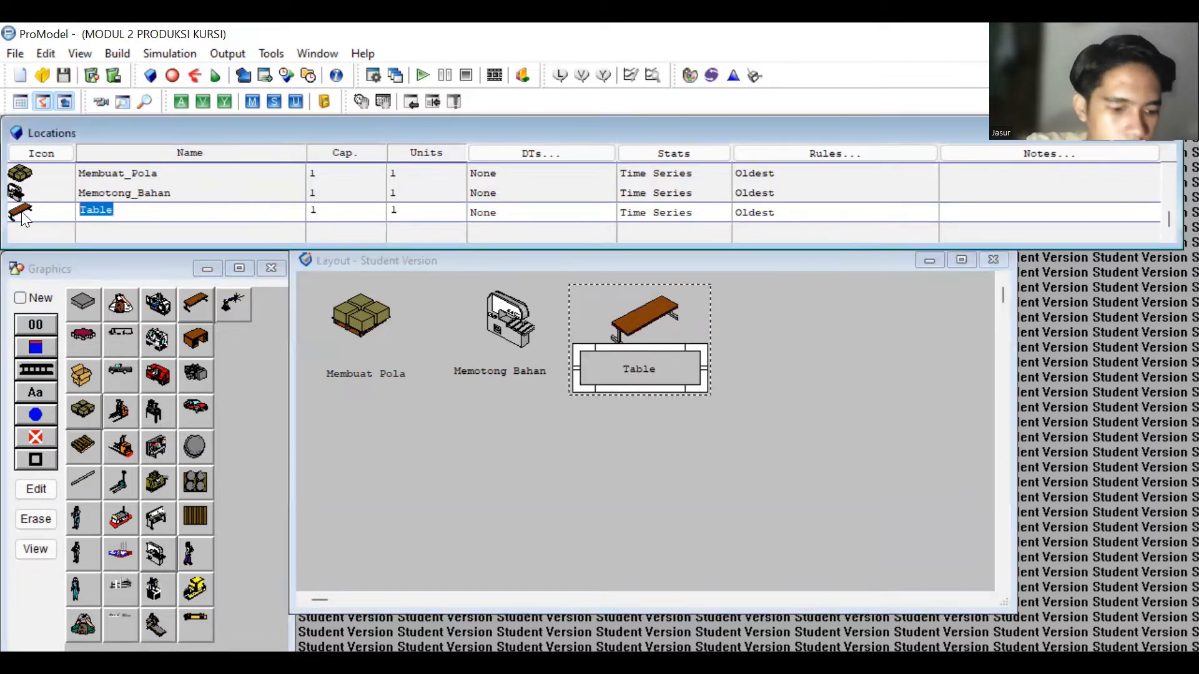
{"action": "type", "text": "Menghas"}
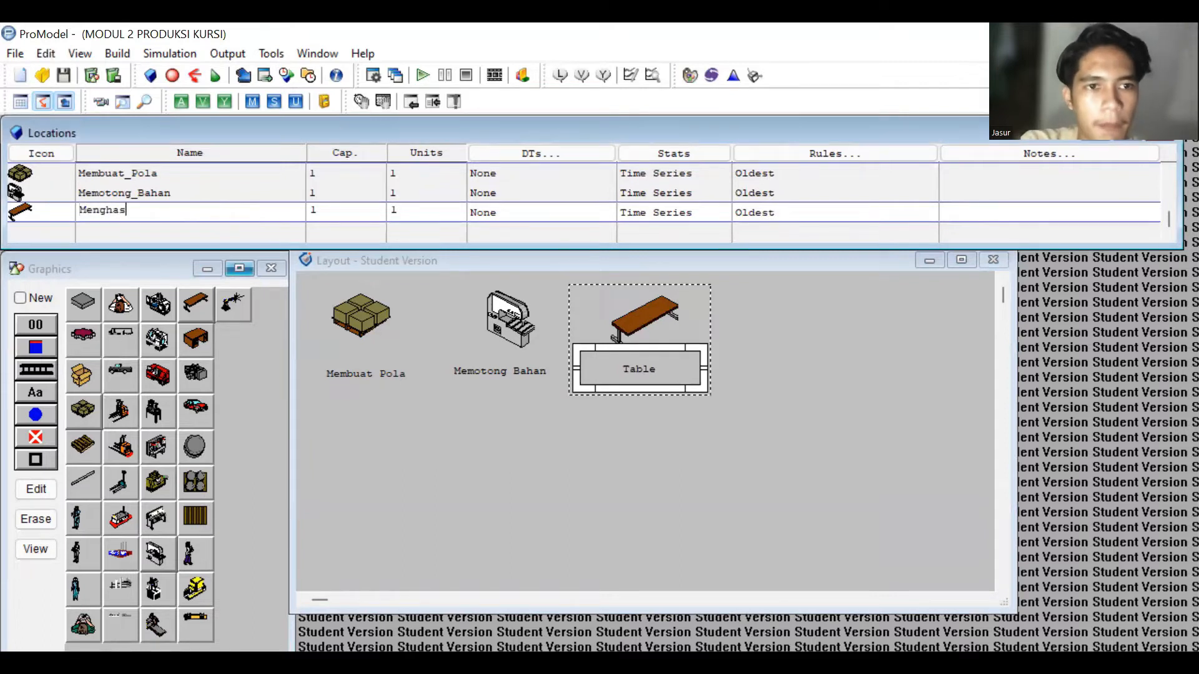
{"action": "key", "text": "BackSpace"}
{"action": "type", "text": "luska"}
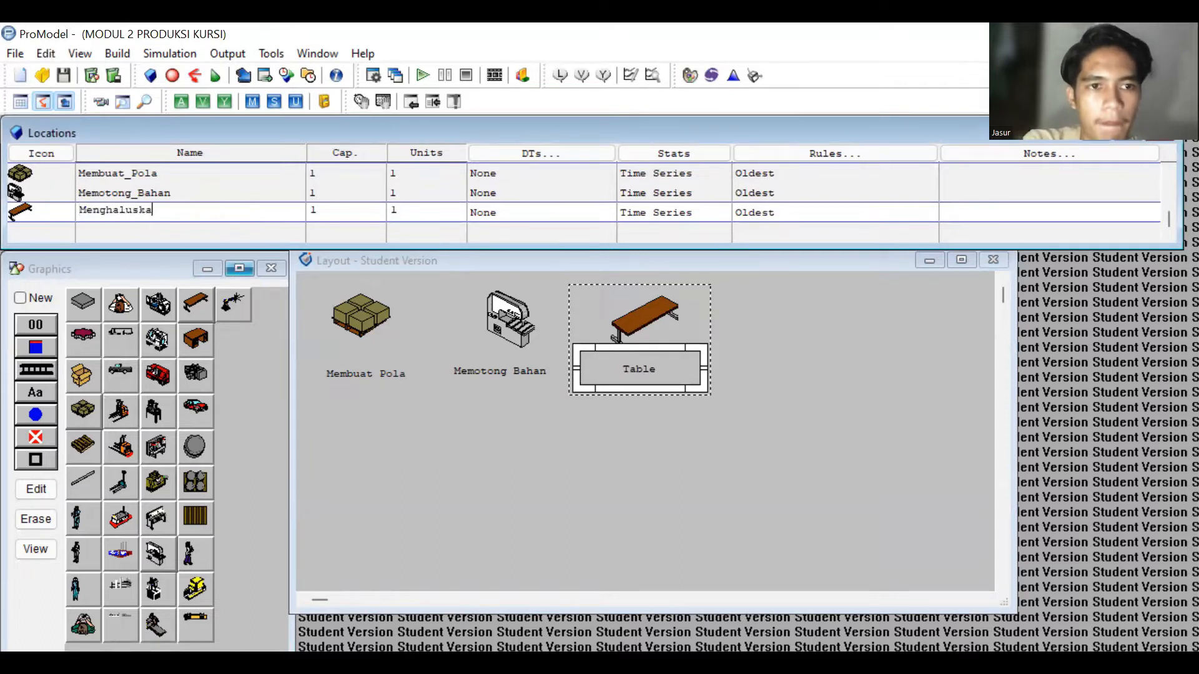
{"action": "type", "text": "n_Bahan"}
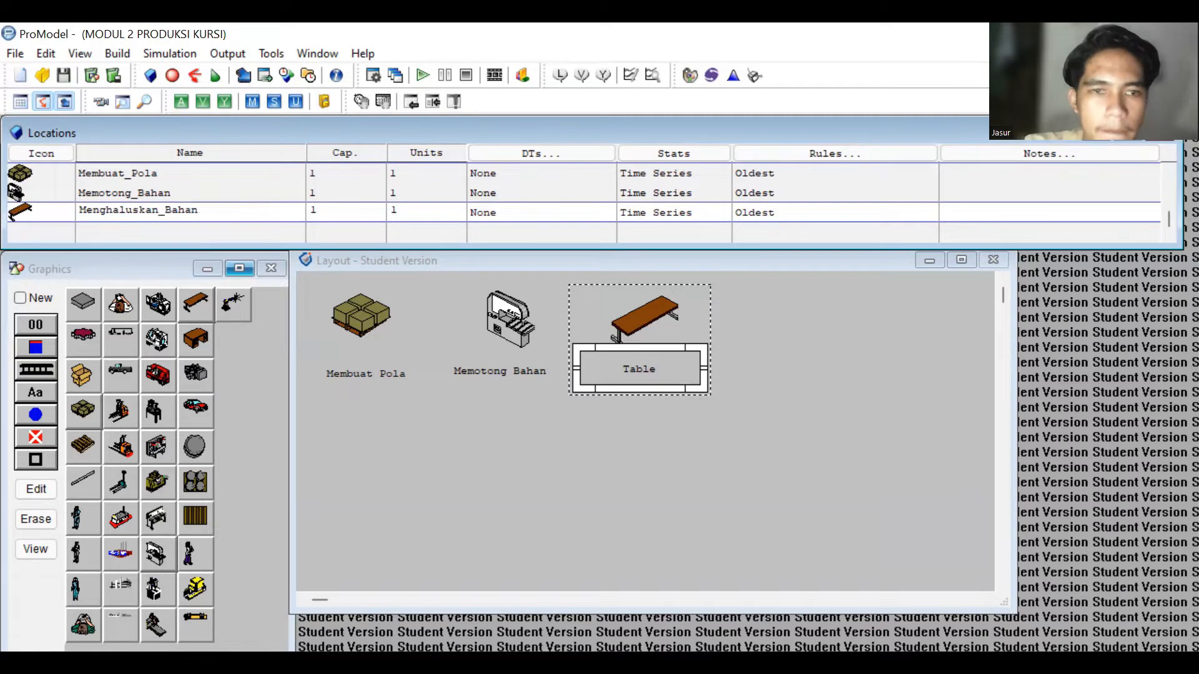
{"action": "key", "text": "Return"}
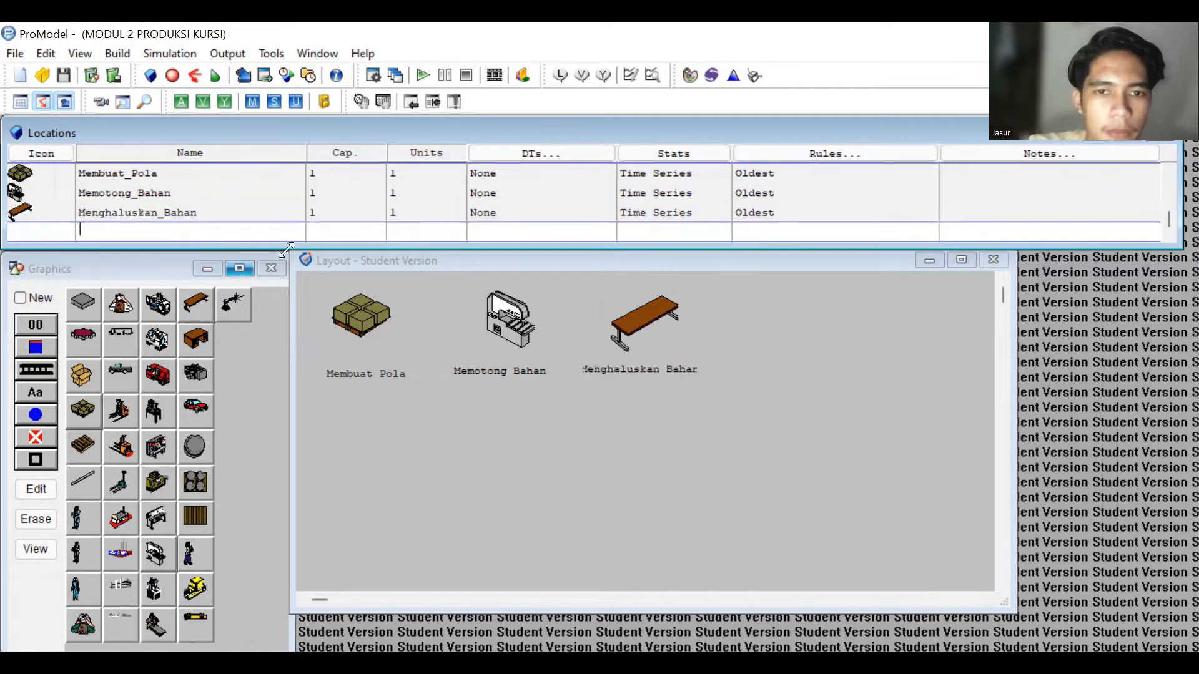
- Place a new brake machine location in the layout below Menghaluskan Bahan and enlarge its graphic
{"action": "left_click", "coordinate": [36, 301]}
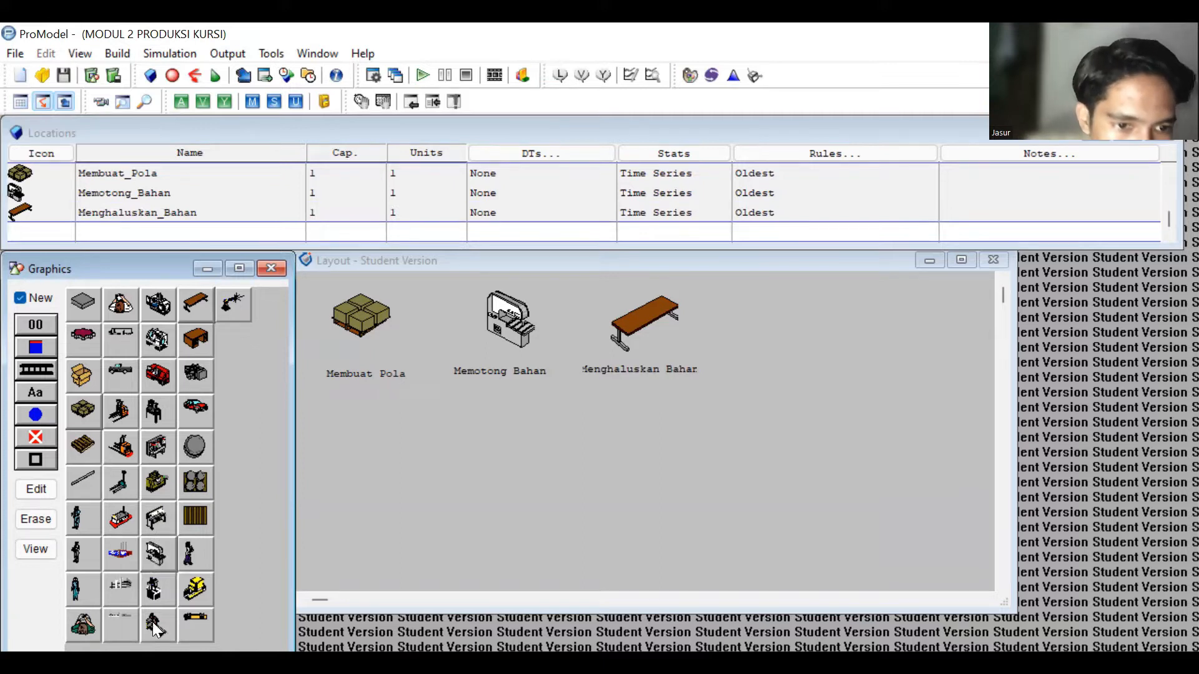
{"action": "left_click", "coordinate": [161, 523]}
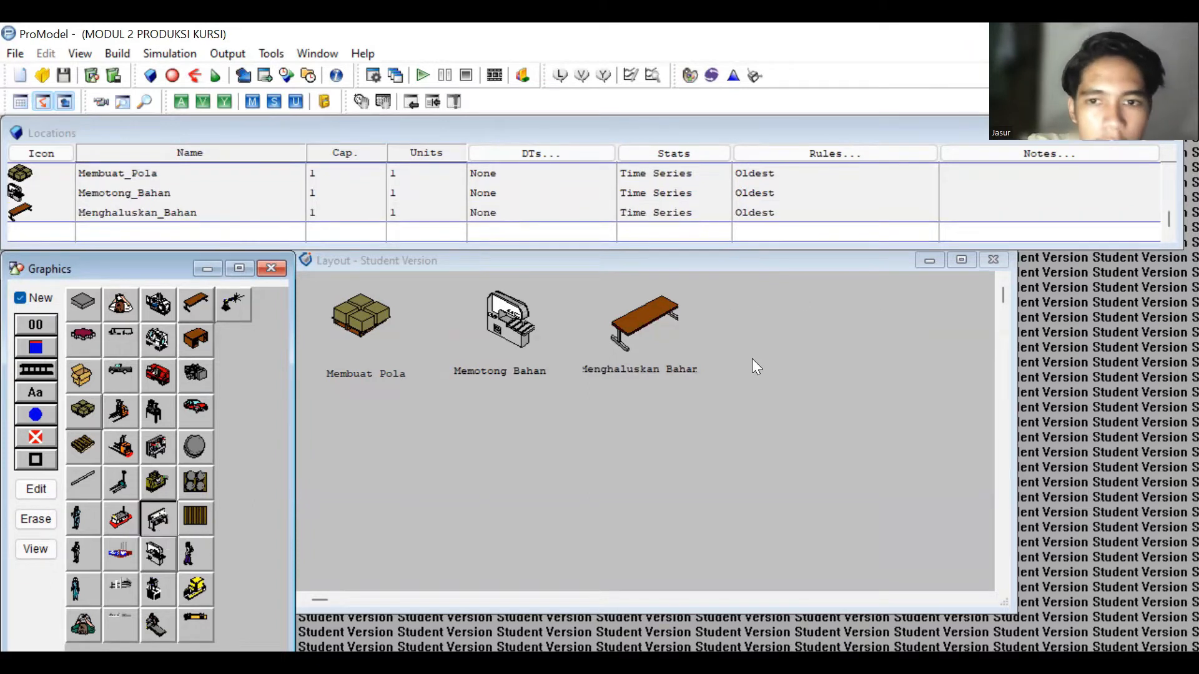
{"action": "left_click", "coordinate": [639, 454]}
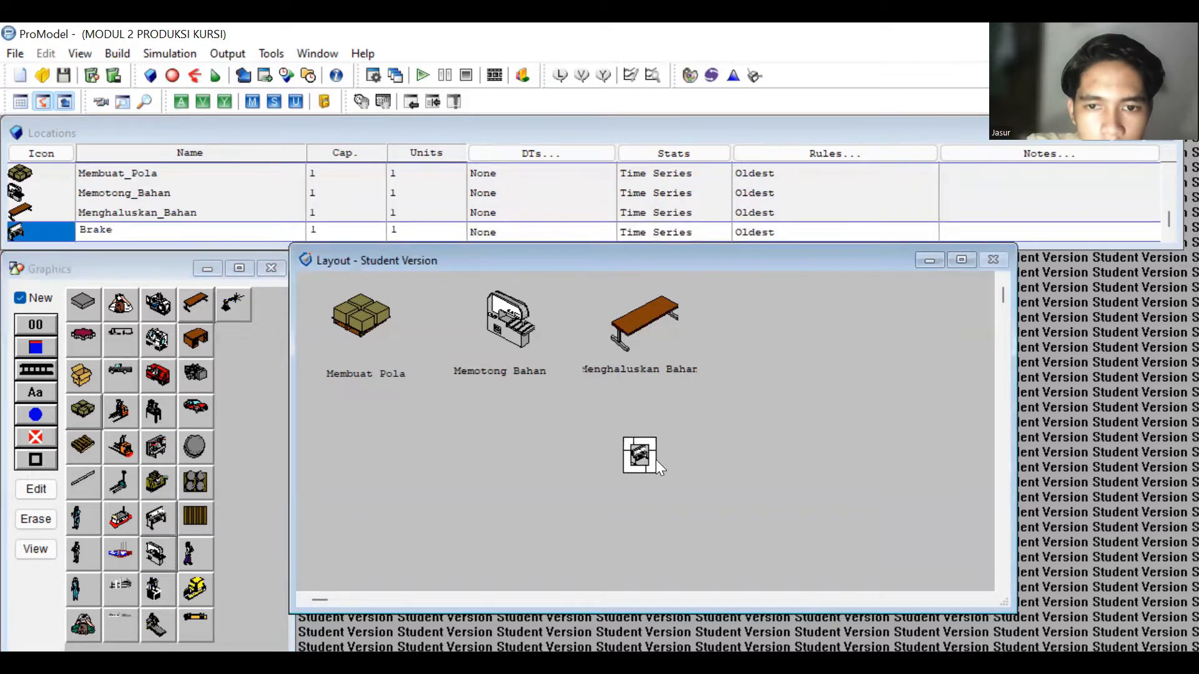
{"action": "left_click_drag", "start_coordinate": [659, 466], "coordinate": [685, 506]}
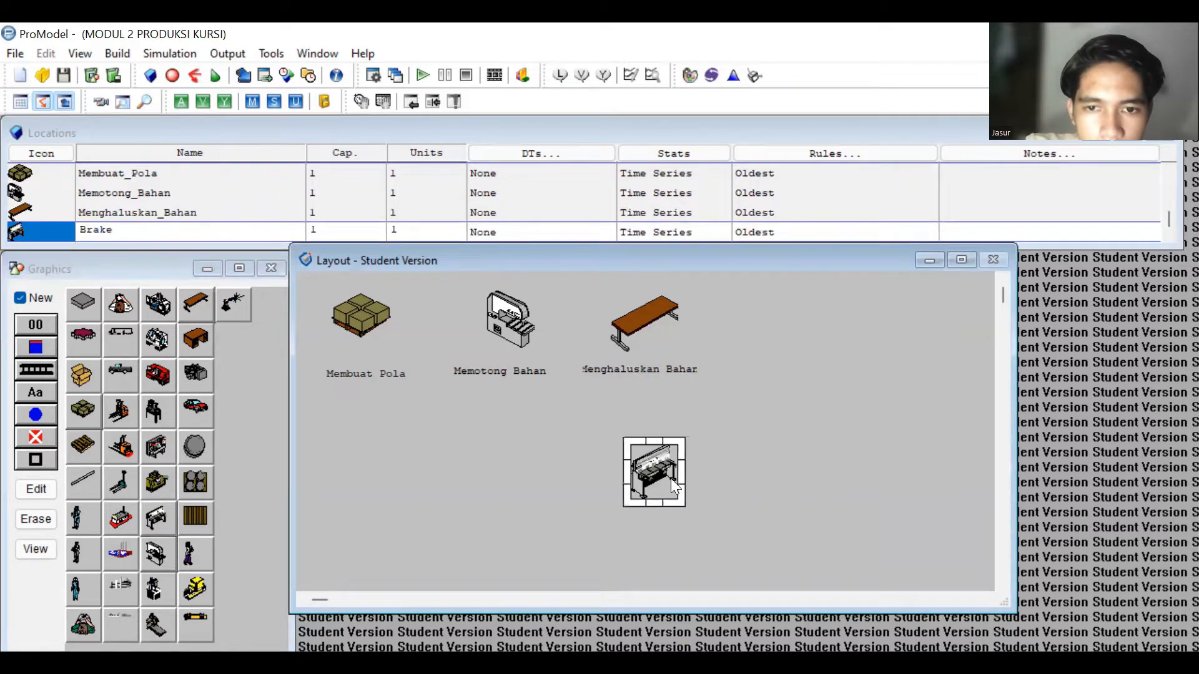
{"action": "left_click", "coordinate": [655, 458]}
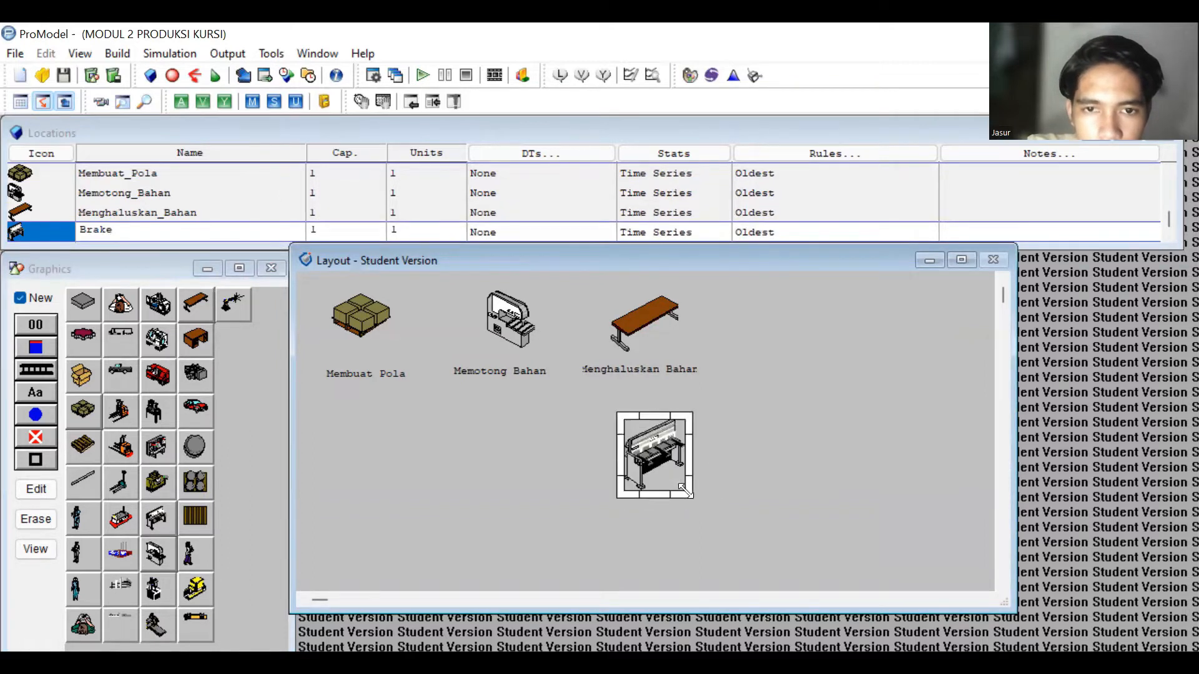
{"action": "left_click_drag", "start_coordinate": [650, 458], "coordinate": [648, 456]}
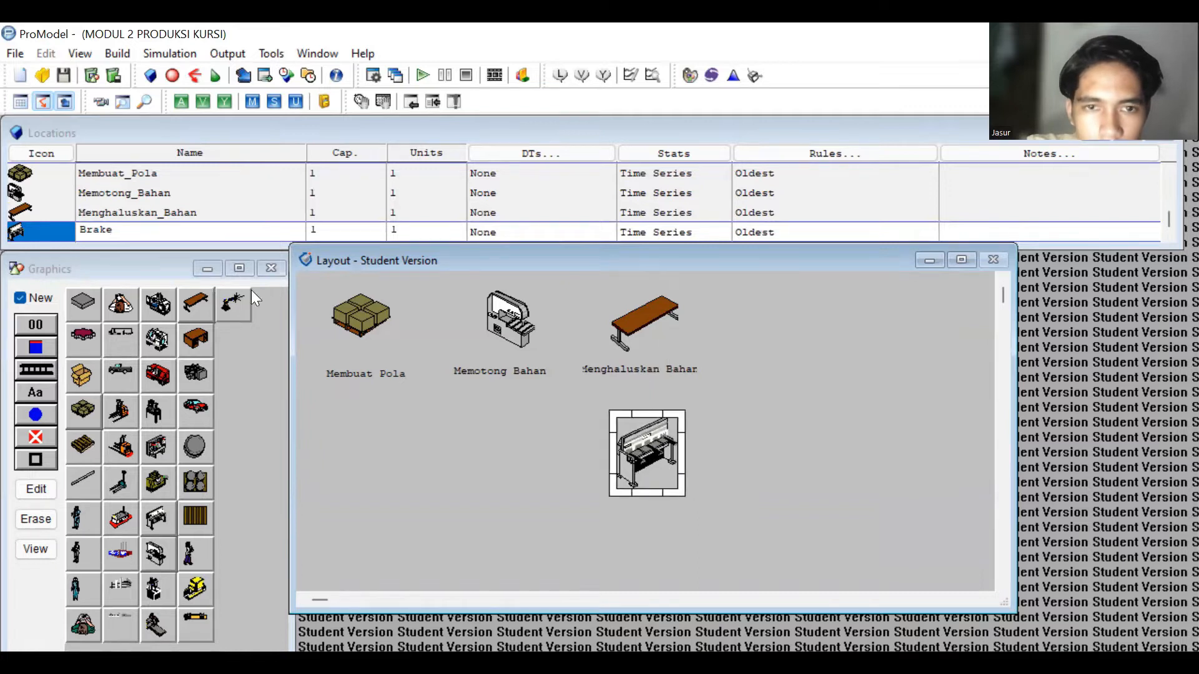
- Add a name label to the brake location and position it below the graphic
{"action": "left_click", "coordinate": [27, 305]}
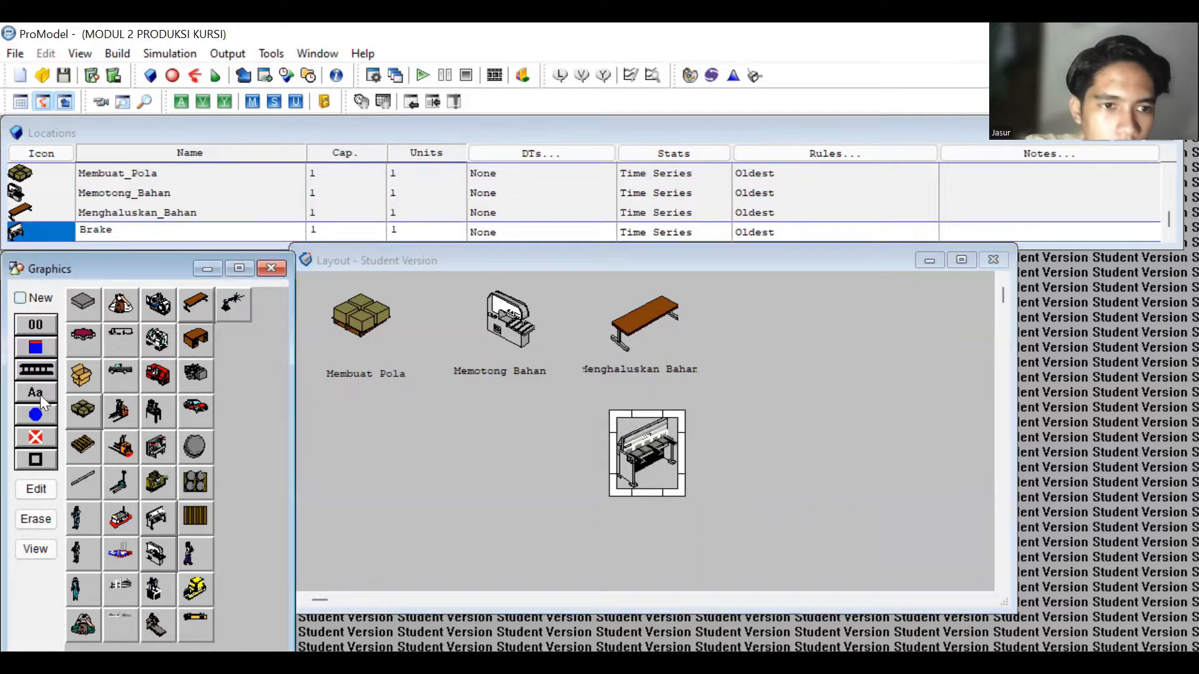
{"action": "left_click", "coordinate": [655, 474]}
{"action": "left_click_drag", "start_coordinate": [653, 478], "coordinate": [653, 516]}
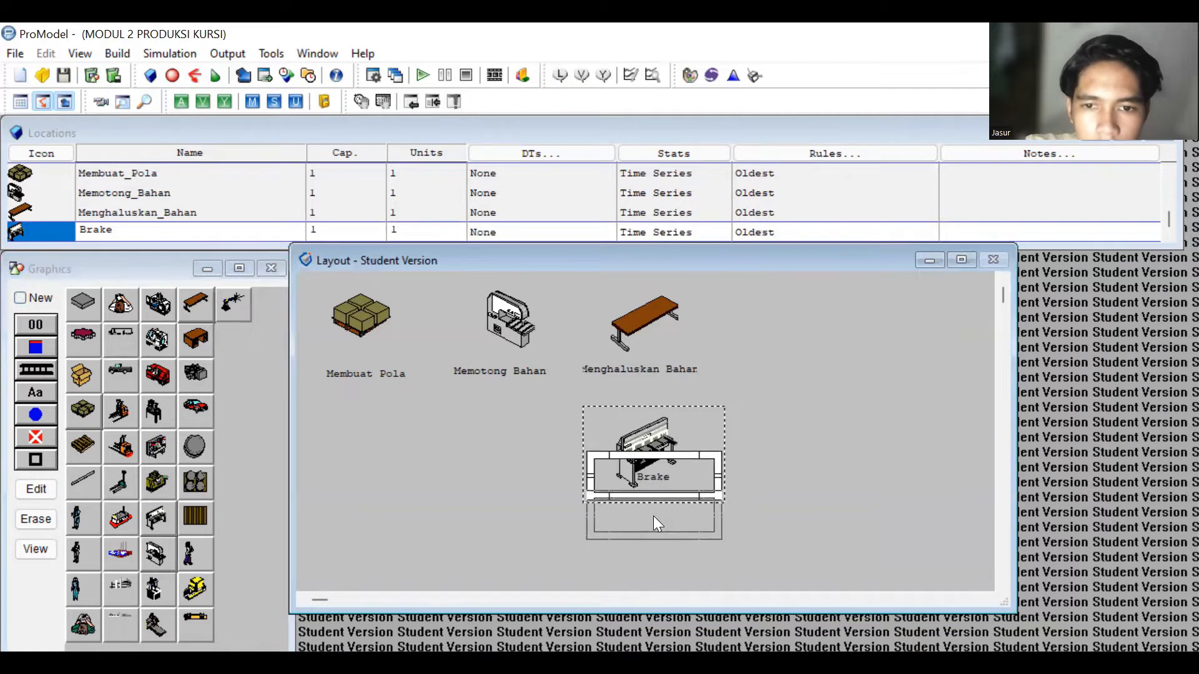
- Rename the brake location as Perakitan
{"action": "left_click", "coordinate": [166, 231]}
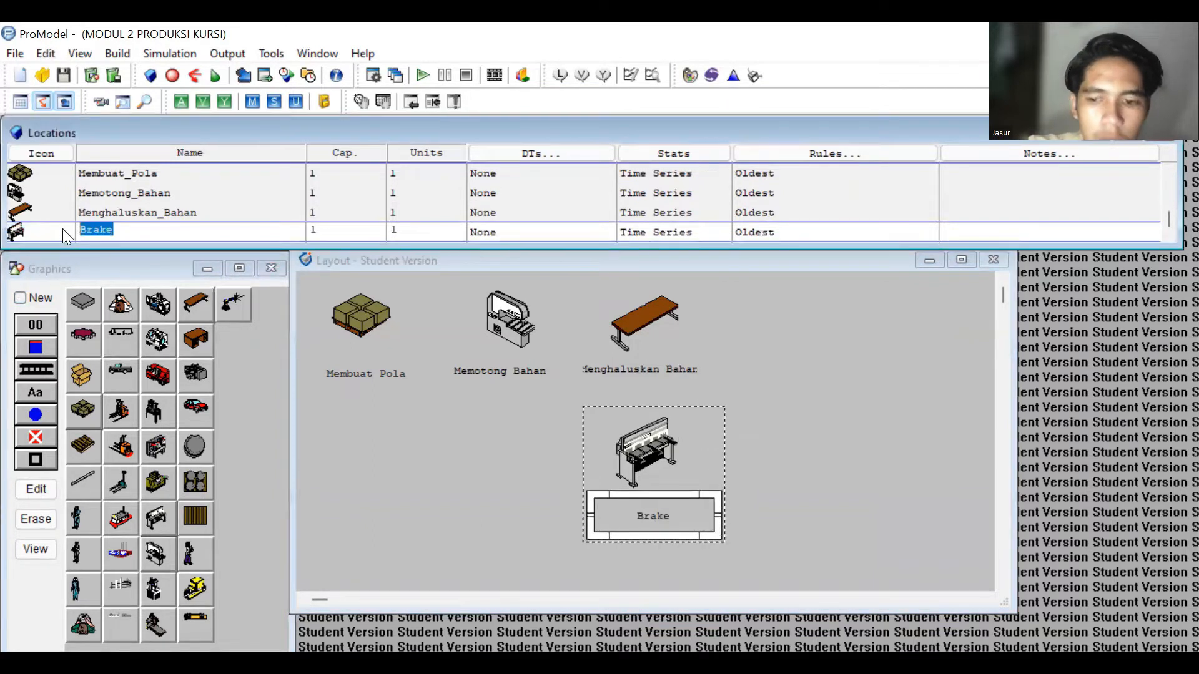
{"action": "key", "text": "BackSpace"}
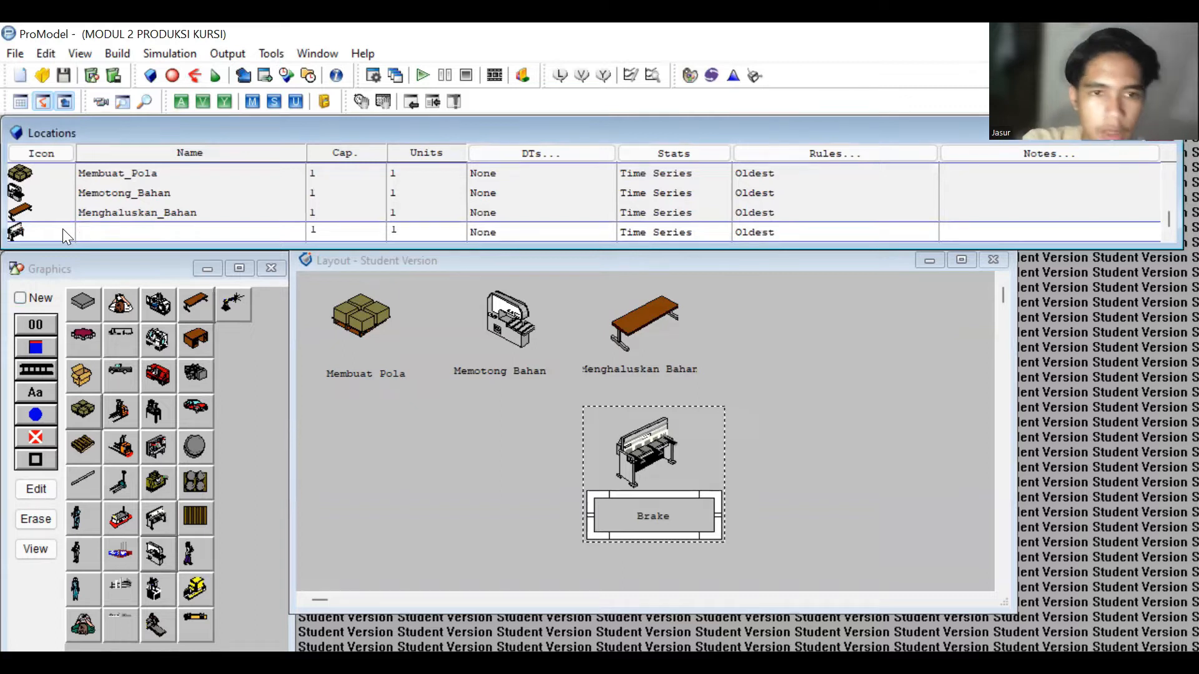
{"action": "type", "text": "Pe"}
{"action": "key", "text": "BackSpace"}
{"action": "type", "text": "erakitan"}
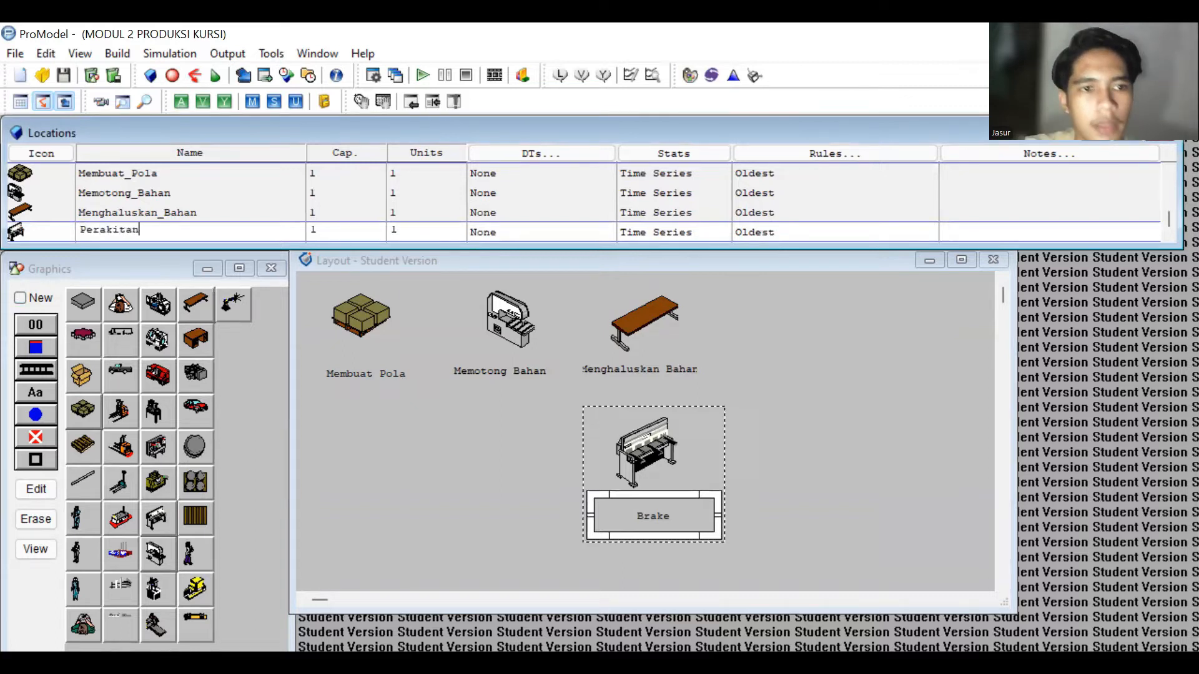
{"action": "key", "text": "Return"}
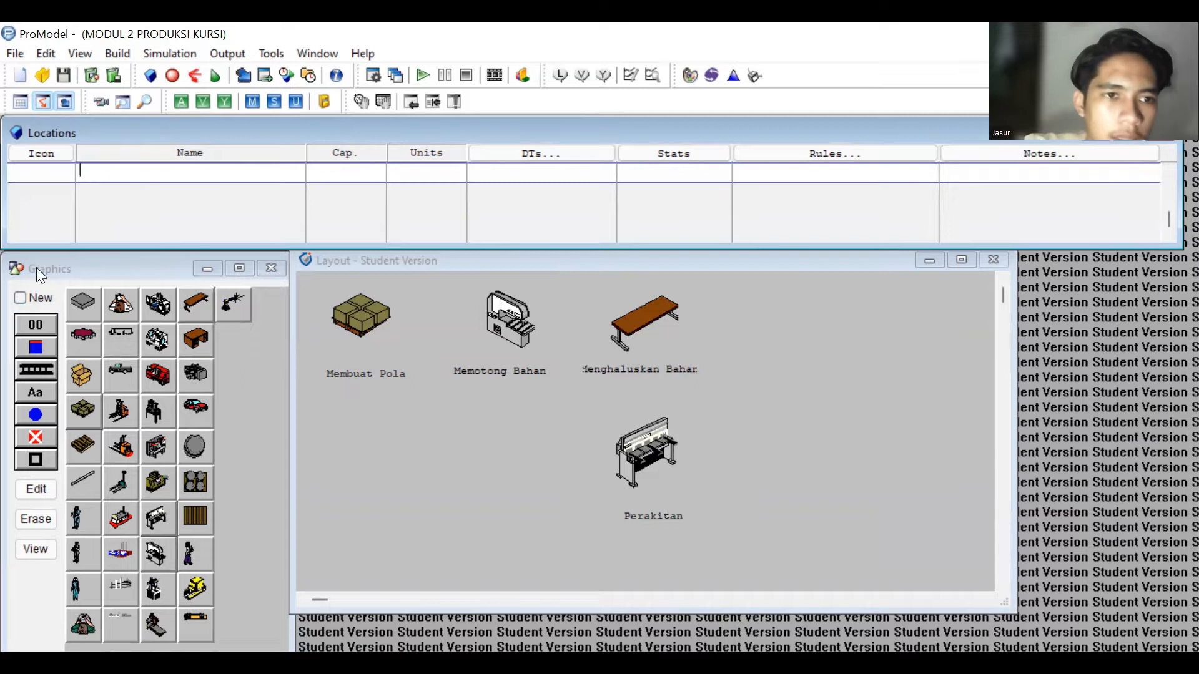
- Place an enlarged red lathe location below Memotong Bahan, beside Perakitan, and add a name label beneath its graphic
{"action": "left_click", "coordinate": [31, 296]}
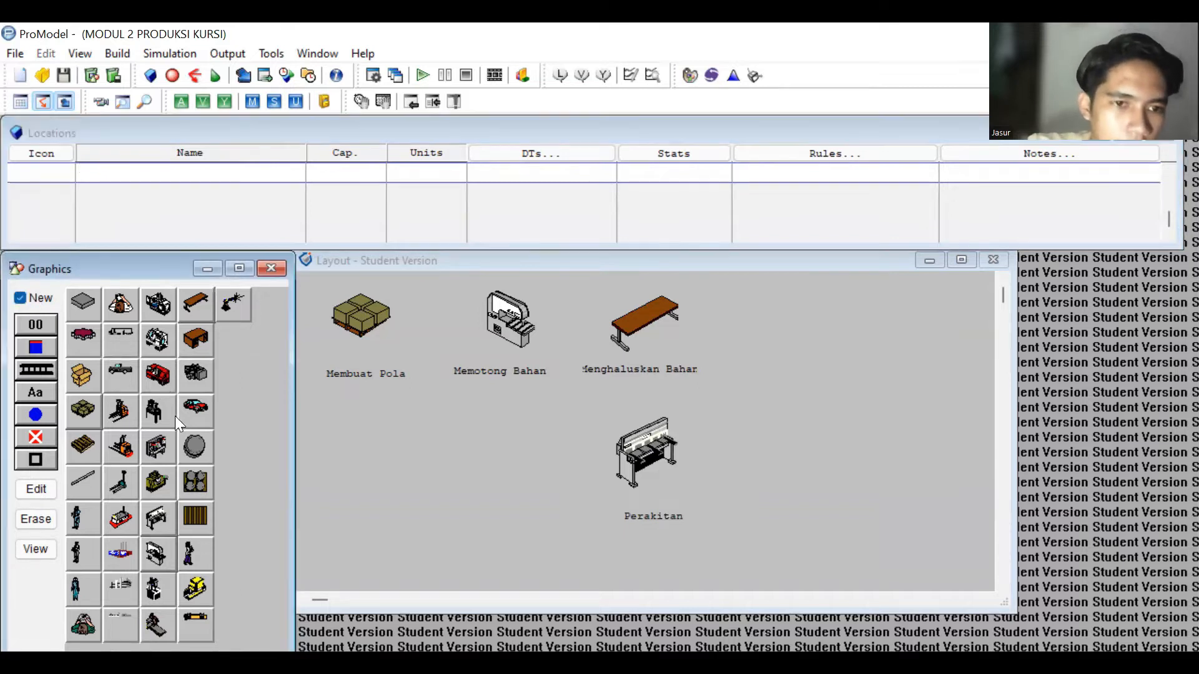
{"action": "left_click", "coordinate": [476, 449]}
{"action": "mouse_move", "coordinate": [500, 453]}
{"action": "left_mouse_down"}
{"action": "mouse_move", "coordinate": [532, 482]}
{"action": "mouse_move", "coordinate": [517, 458]}
{"action": "left_mouse_up"}
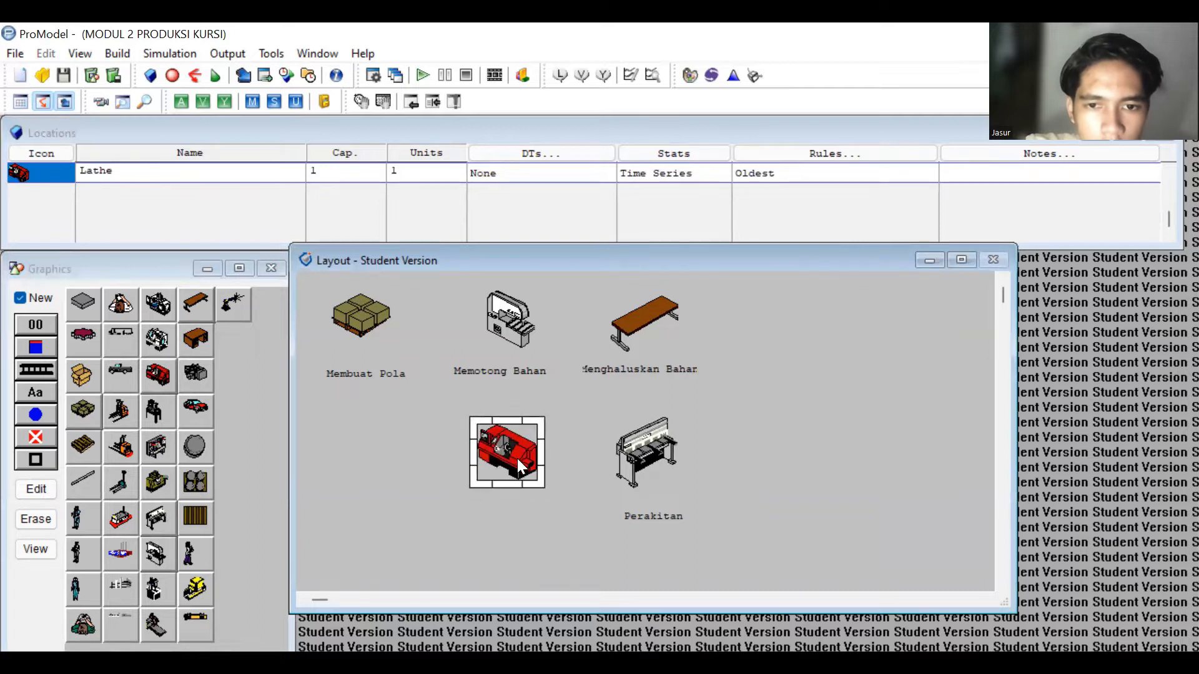
{"action": "left_click", "coordinate": [30, 300]}
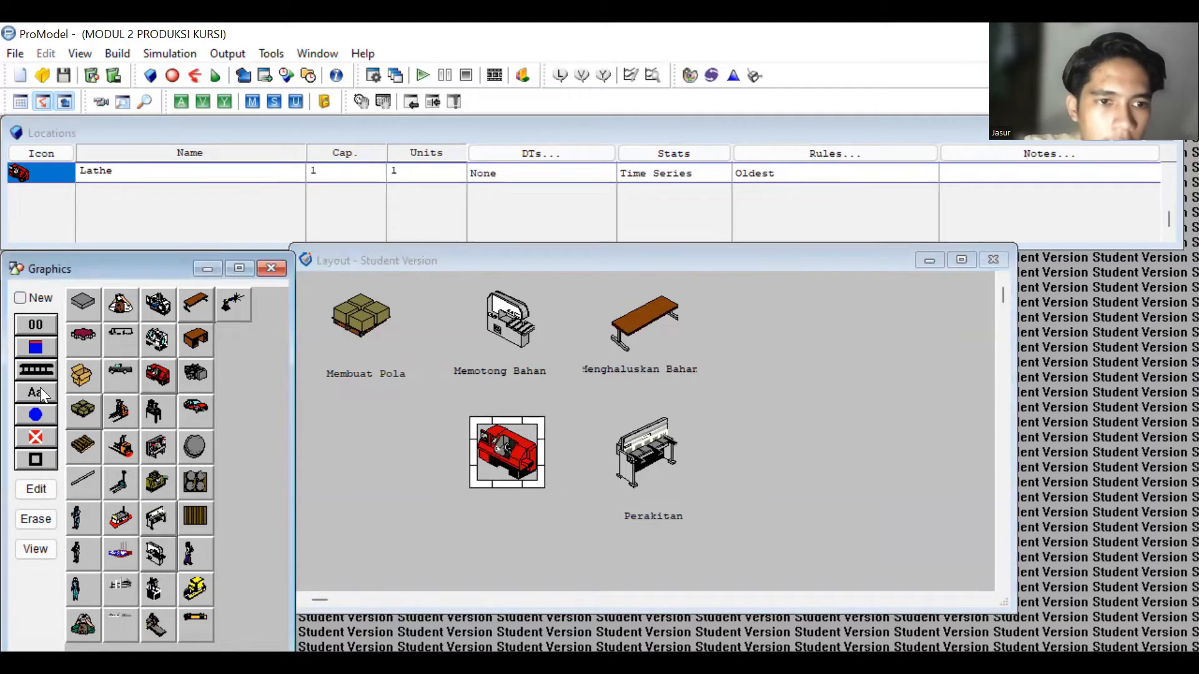
{"action": "left_click", "coordinate": [41, 387]}
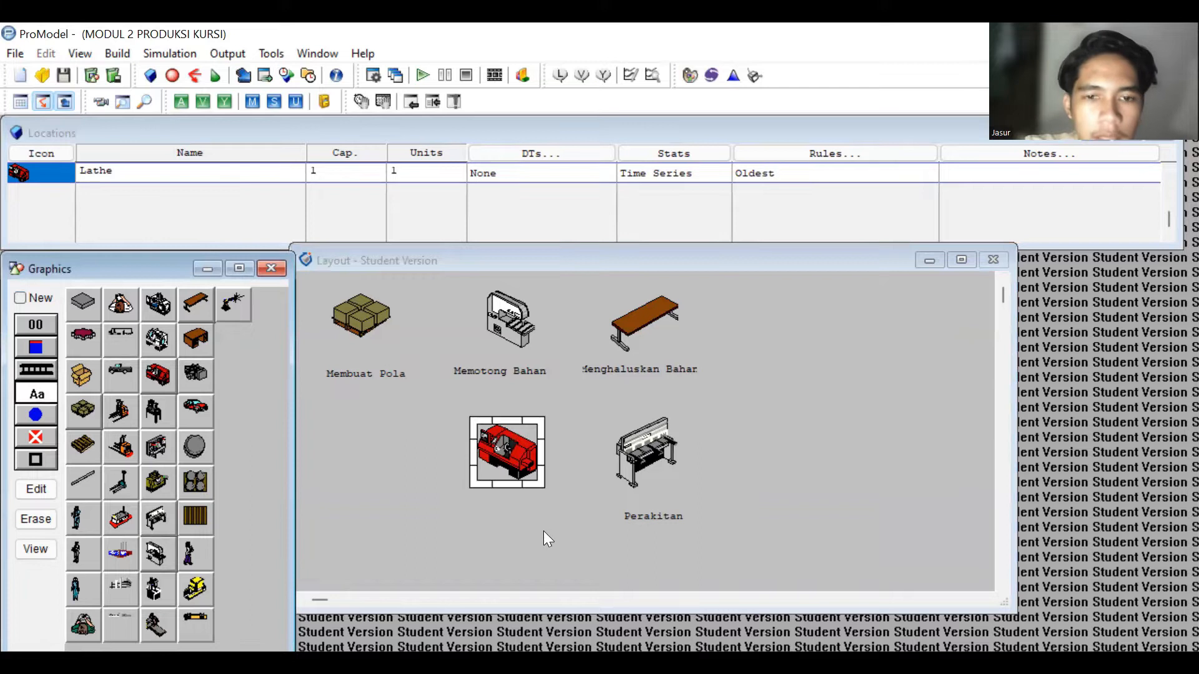
{"action": "left_click", "coordinate": [500, 511]}
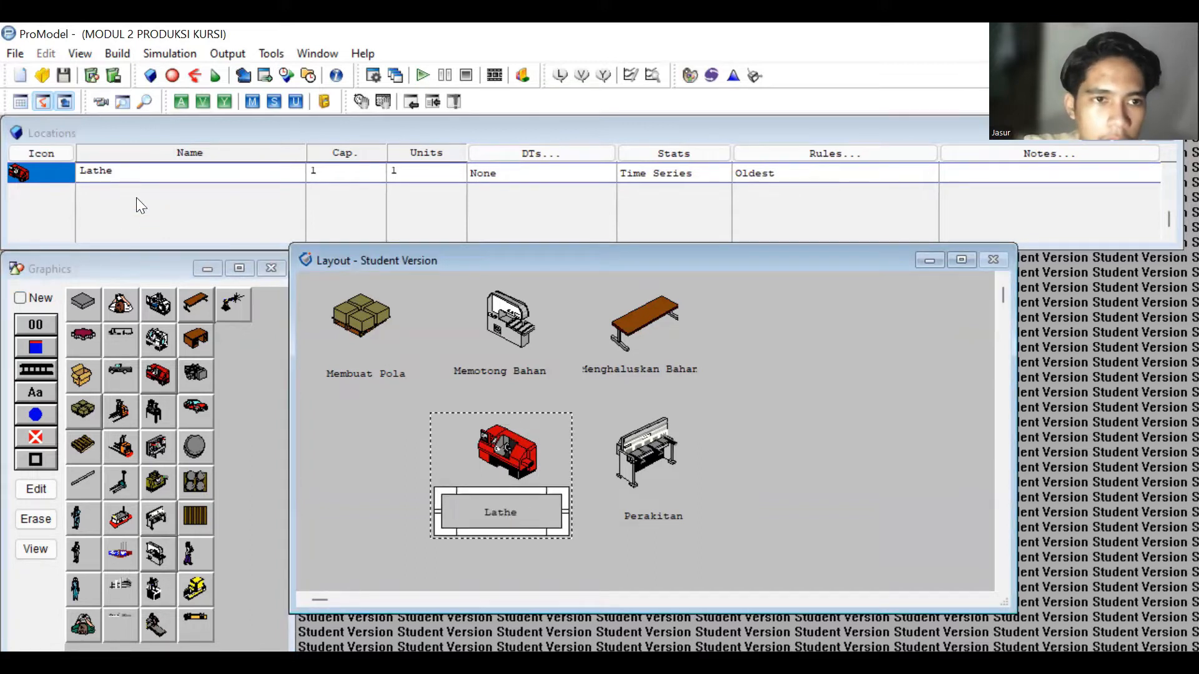
- Rename the lathe location as Pengecatan
{"action": "left_click", "coordinate": [121, 174]}
{"action": "type", "text": "Pengecatan"}
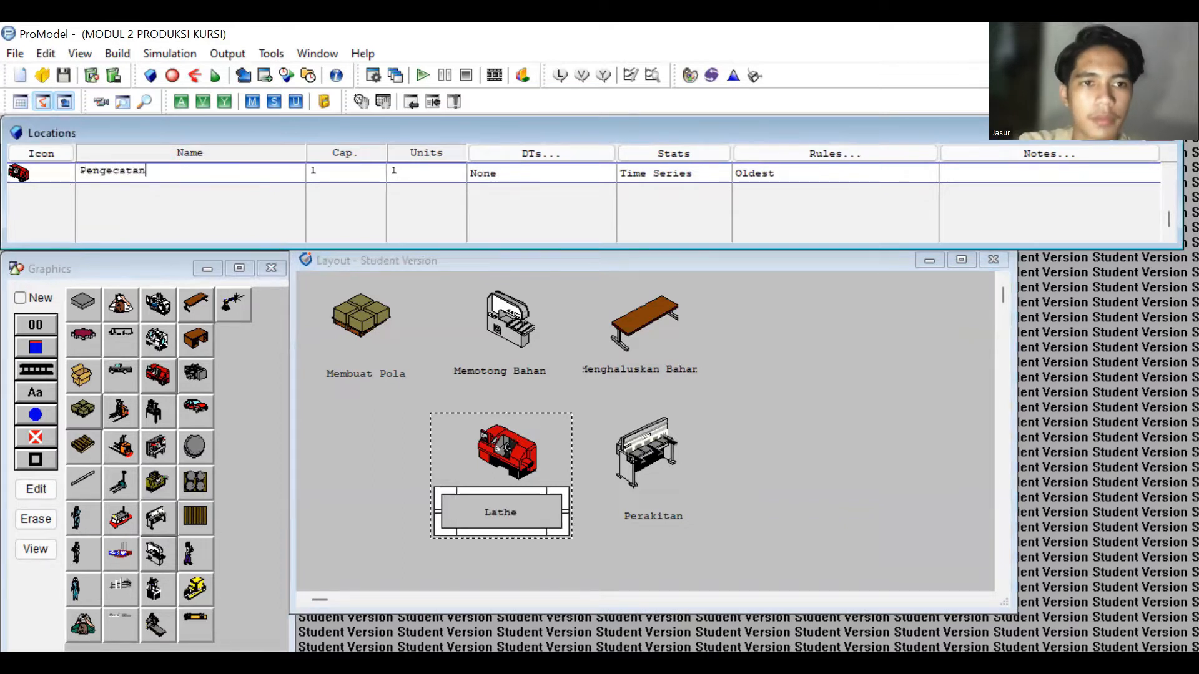
{"action": "key", "text": "Return"}
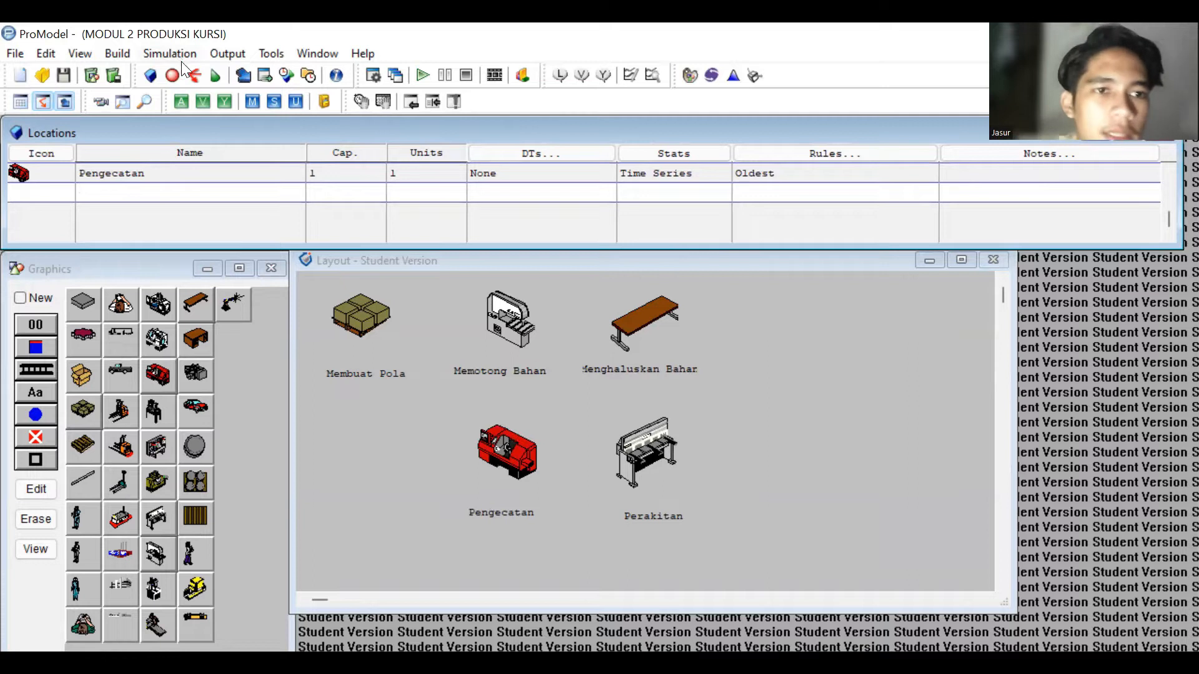
- Create a new entity with the grey raw material block graphic and name it Kursi
{"action": "left_click", "coordinate": [119, 54]}
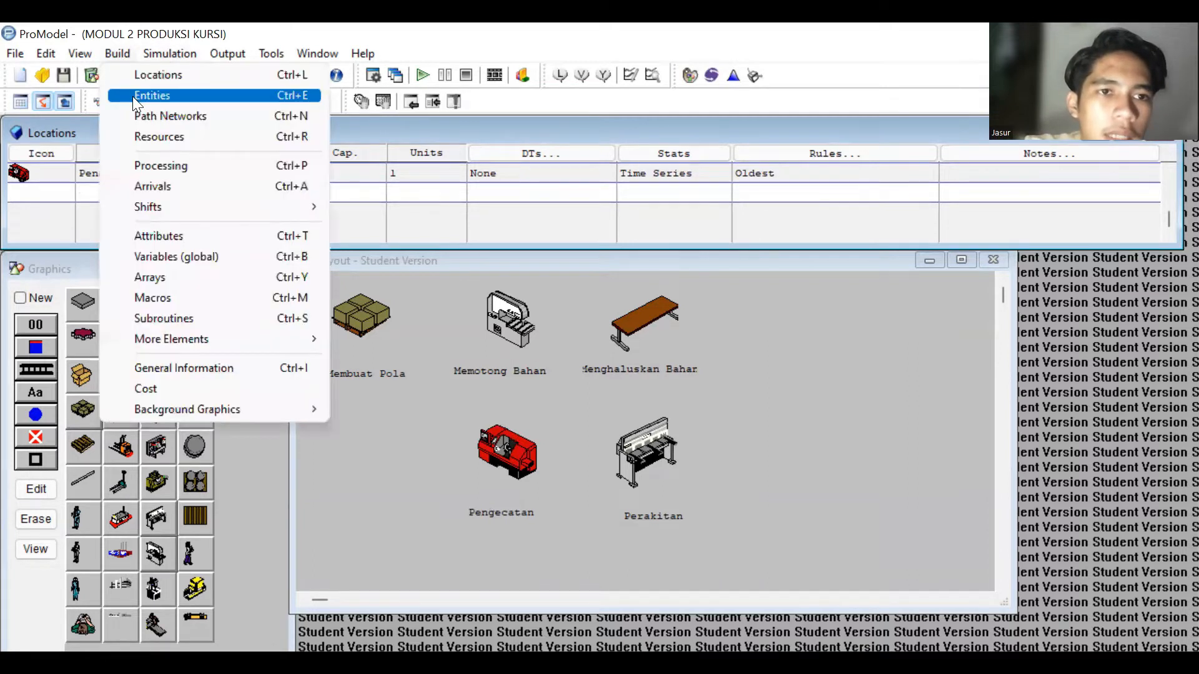
{"action": "left_click", "coordinate": [133, 96]}
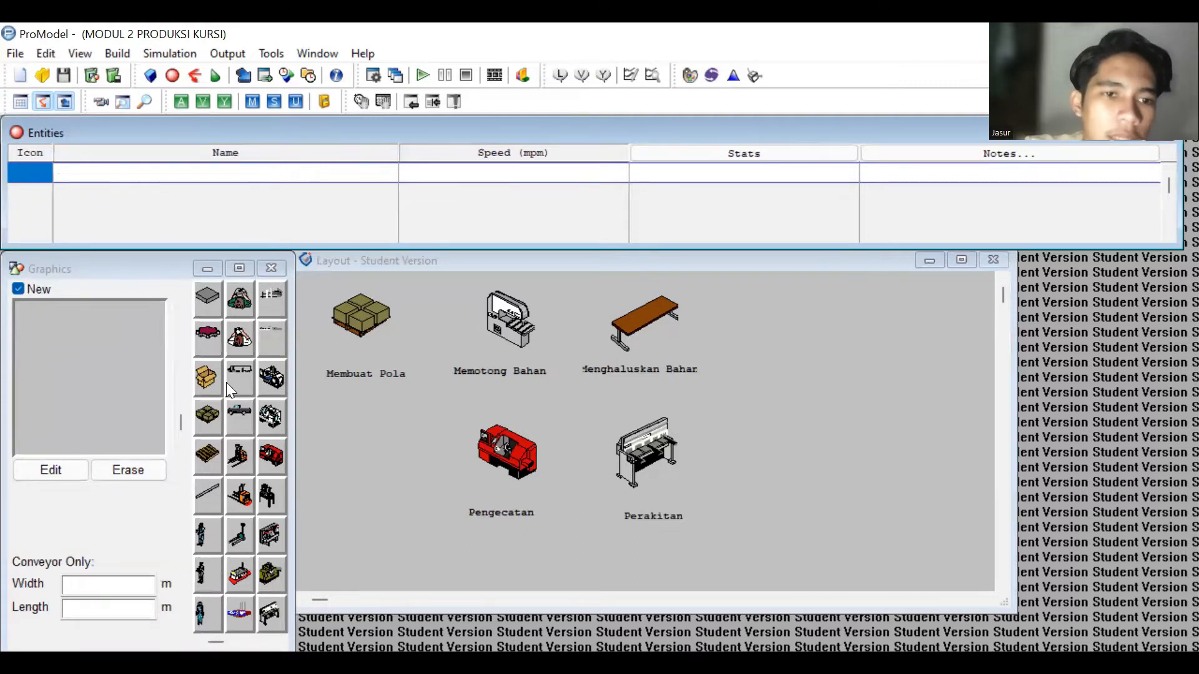
{"action": "left_click", "coordinate": [131, 365]}
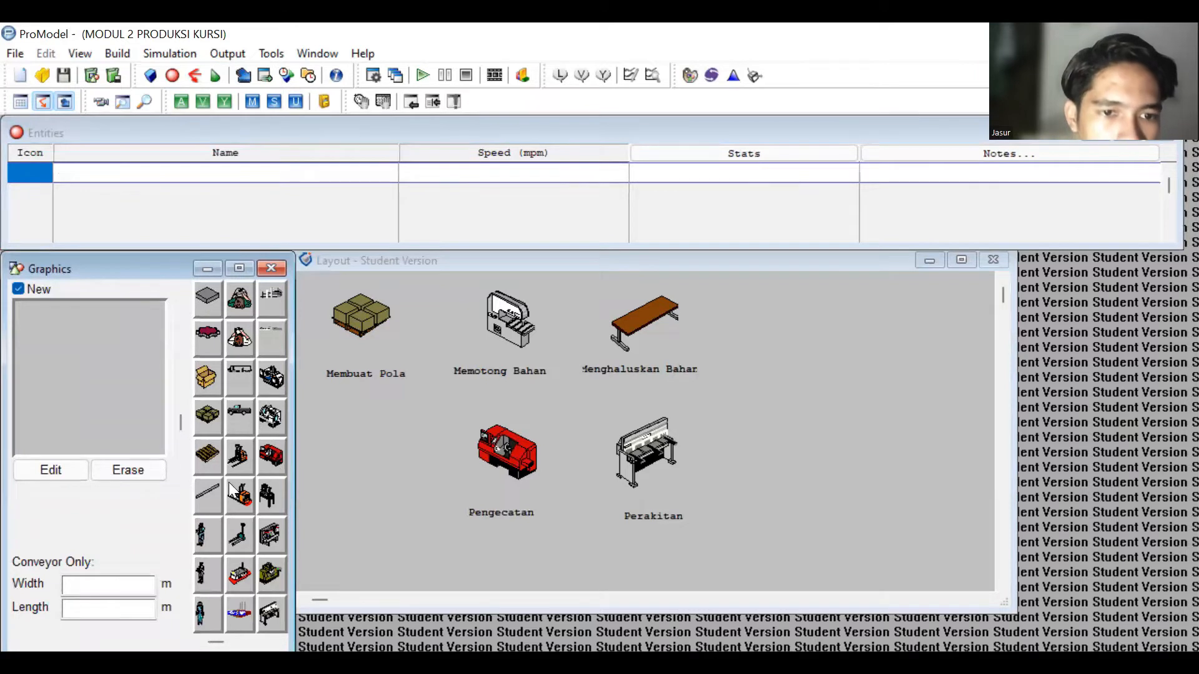
{"action": "left_click", "coordinate": [215, 301]}
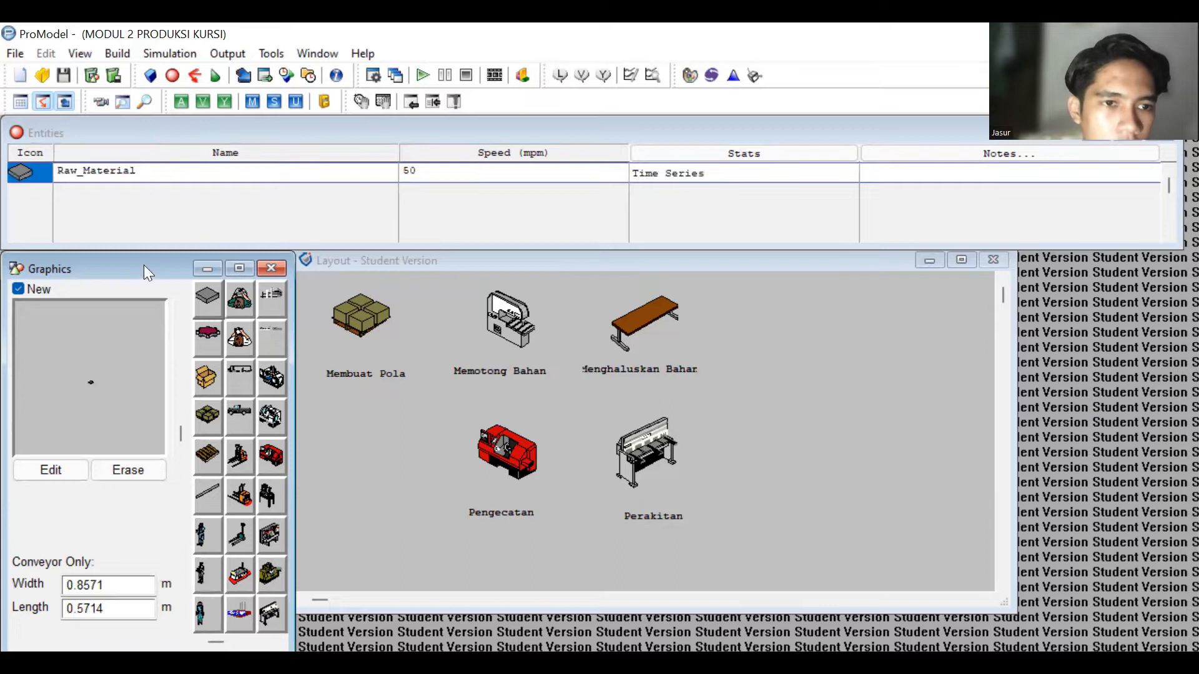
{"action": "left_click", "coordinate": [141, 169]}
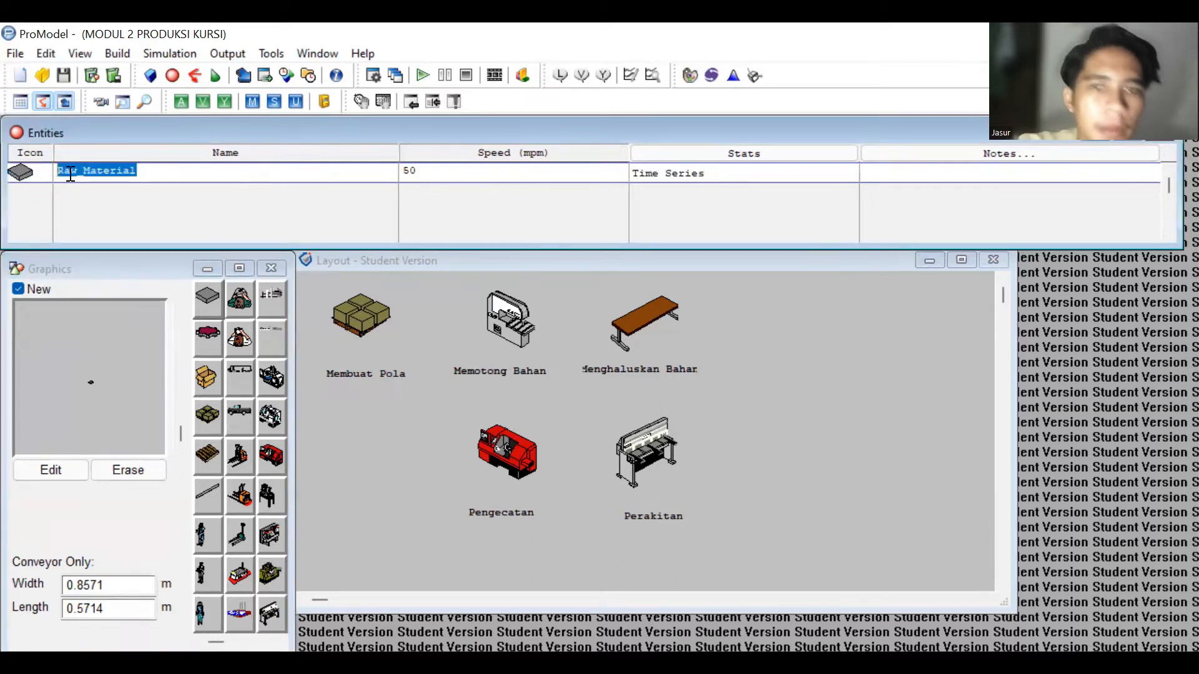
{"action": "type", "text": "Kursi"}
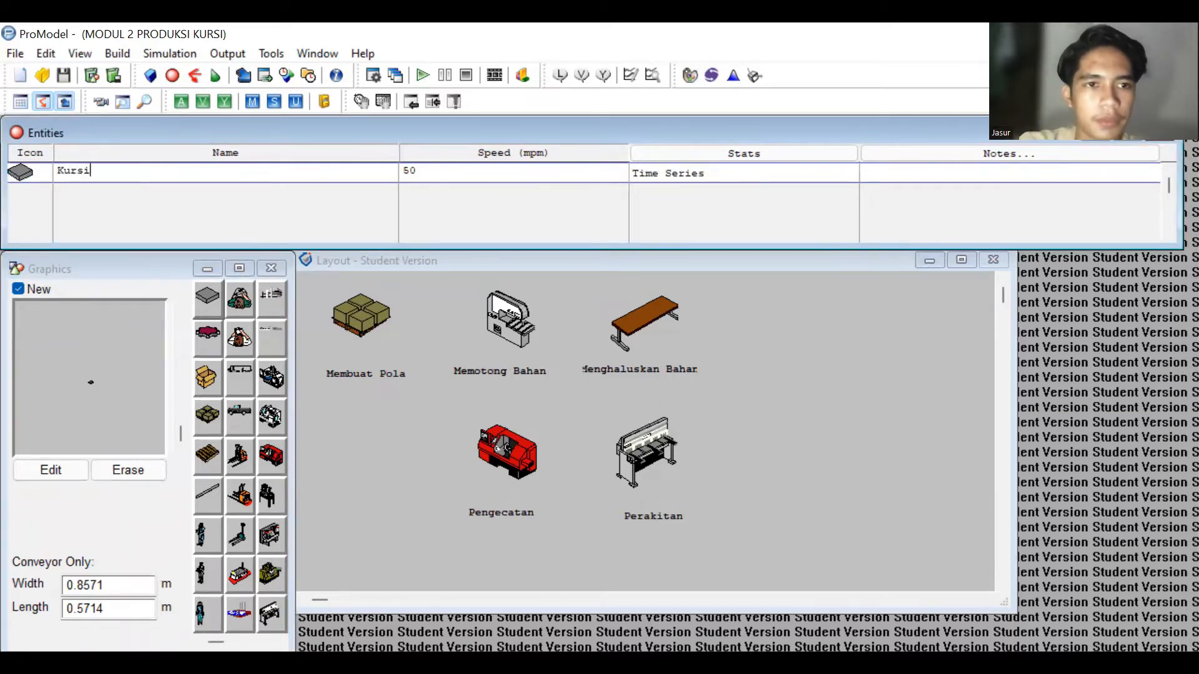
{"action": "key", "text": "Return"}
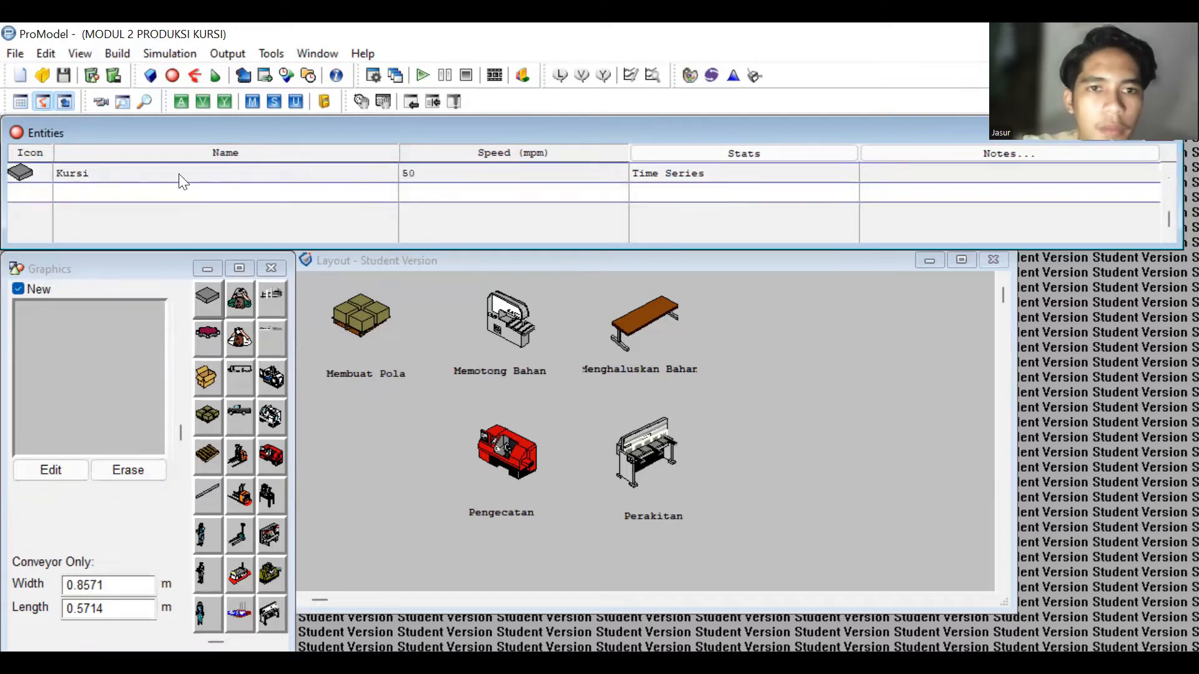
- Define a first arrival for the Kursi entity at the Membuat_Pola location
{"action": "left_click", "coordinate": [127, 52]}
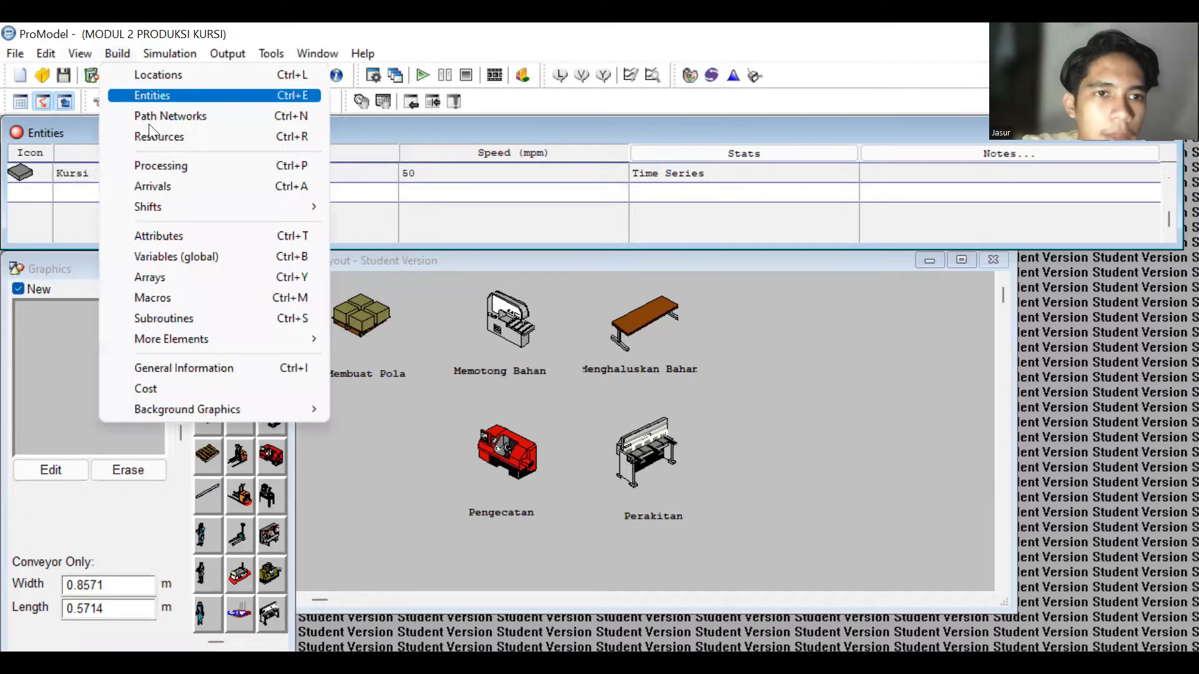
{"action": "left_click", "coordinate": [180, 186]}
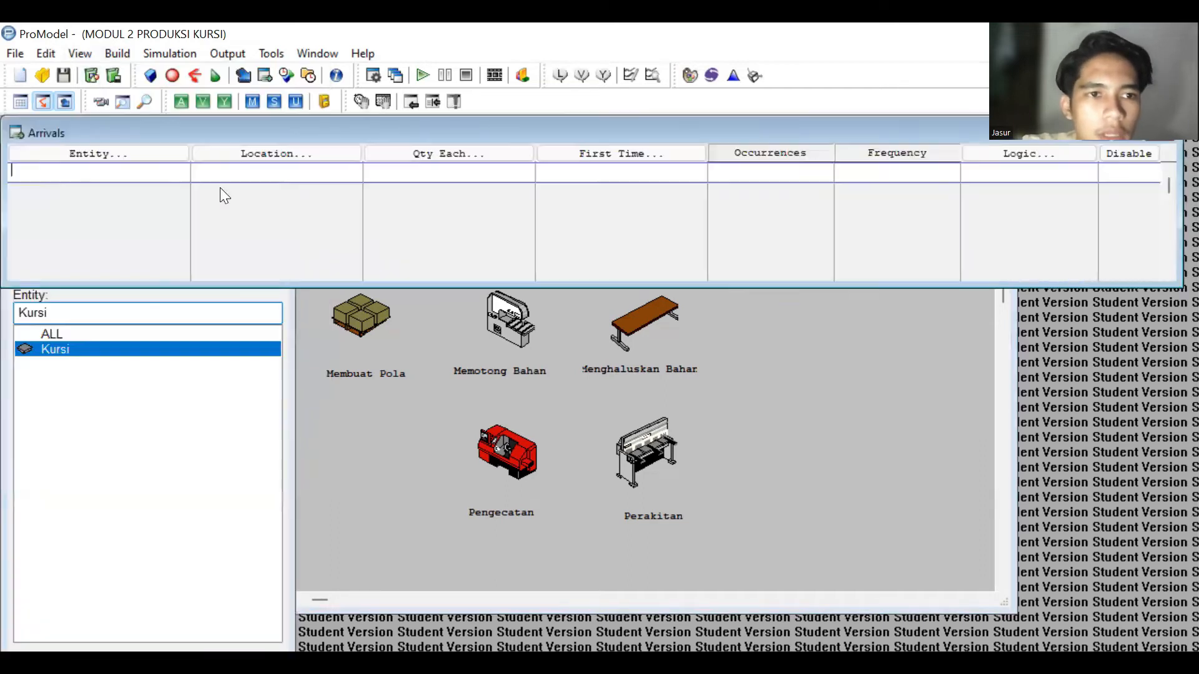
{"action": "left_click", "coordinate": [103, 156]}
{"action": "double_click", "coordinate": [59, 219]}
{"action": "left_click", "coordinate": [256, 156]}
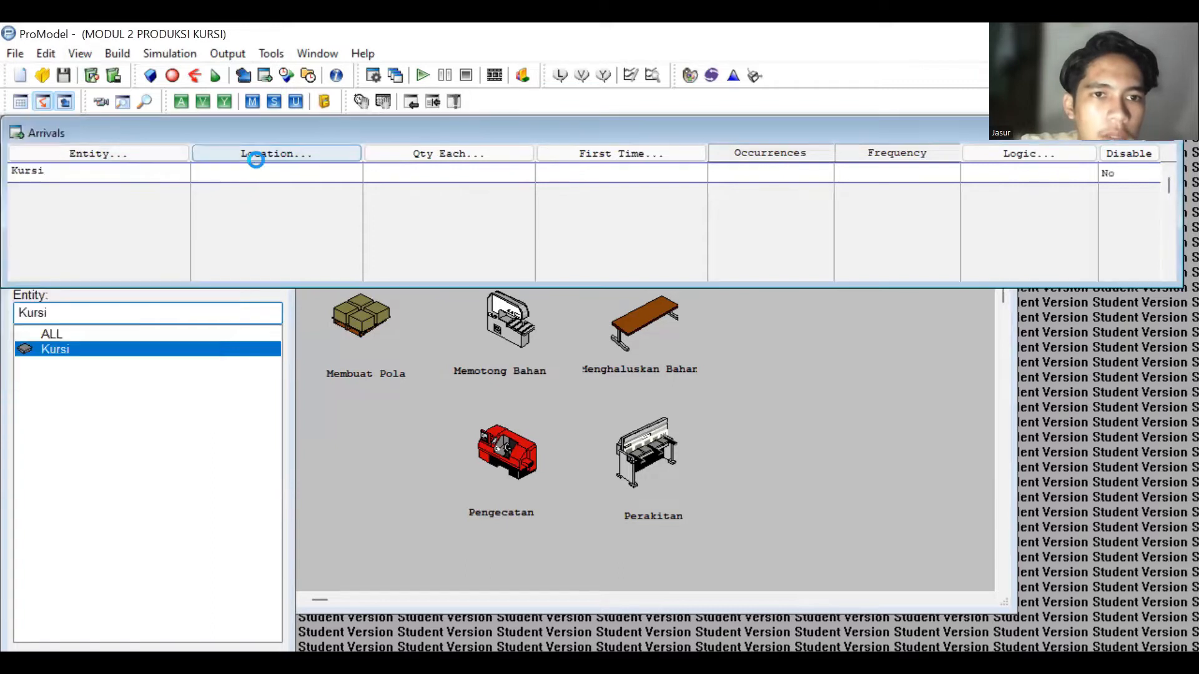
{"action": "double_click", "coordinate": [281, 215]}
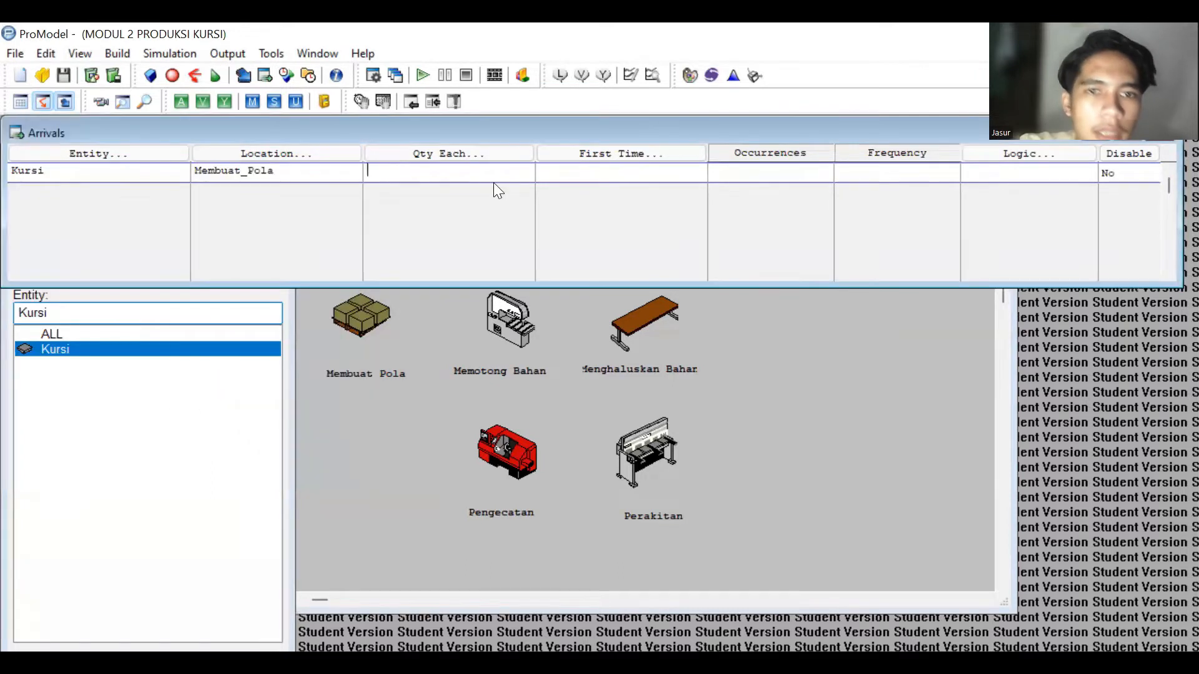
- Set the Membuat_Pola arrival to quantity 1, occurrences INF and frequency 1
{"action": "type", "text": "1"}
{"action": "left_click", "coordinate": [740, 173]}
{"action": "type", "text": "inf"}
{"action": "key", "text": "BackSpace"}
{"action": "key", "text": "BackSpace"}
{"action": "key", "text": "BackSpace"}
{"action": "type", "text": "INF"}
{"action": "left_click", "coordinate": [999, 173]}
{"action": "left_click", "coordinate": [896, 173]}
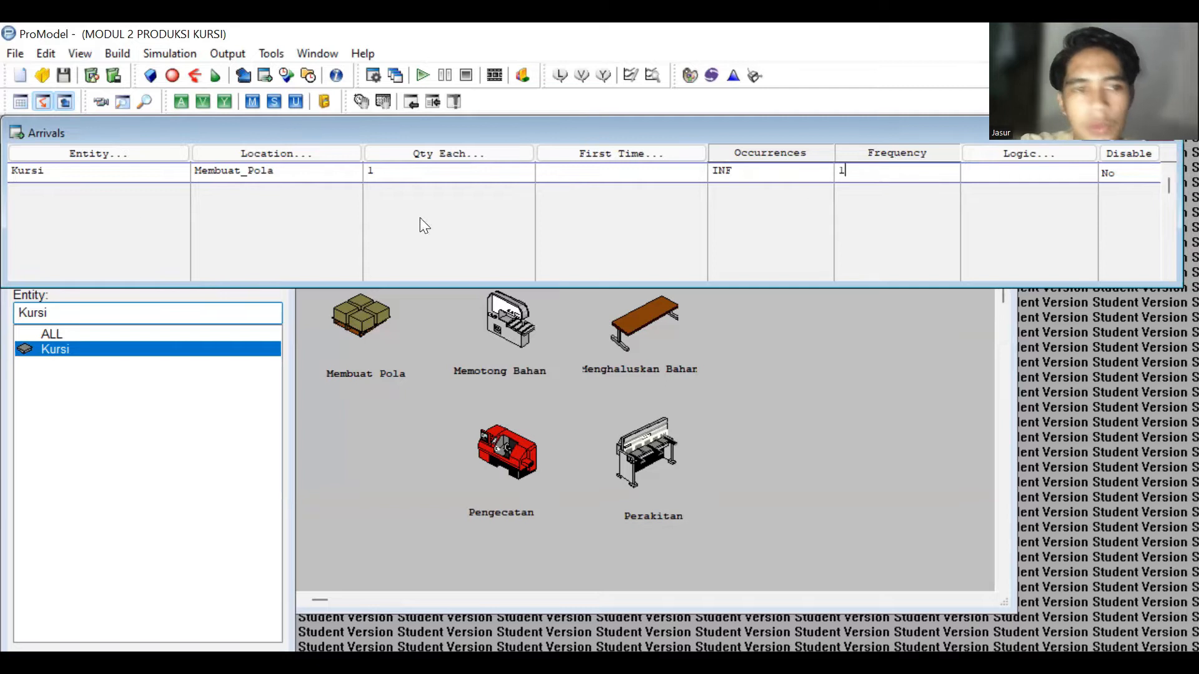
- Add a second arrival for the Kursi entity at the Memotong_Bahan location
{"action": "left_click", "coordinate": [135, 206]}
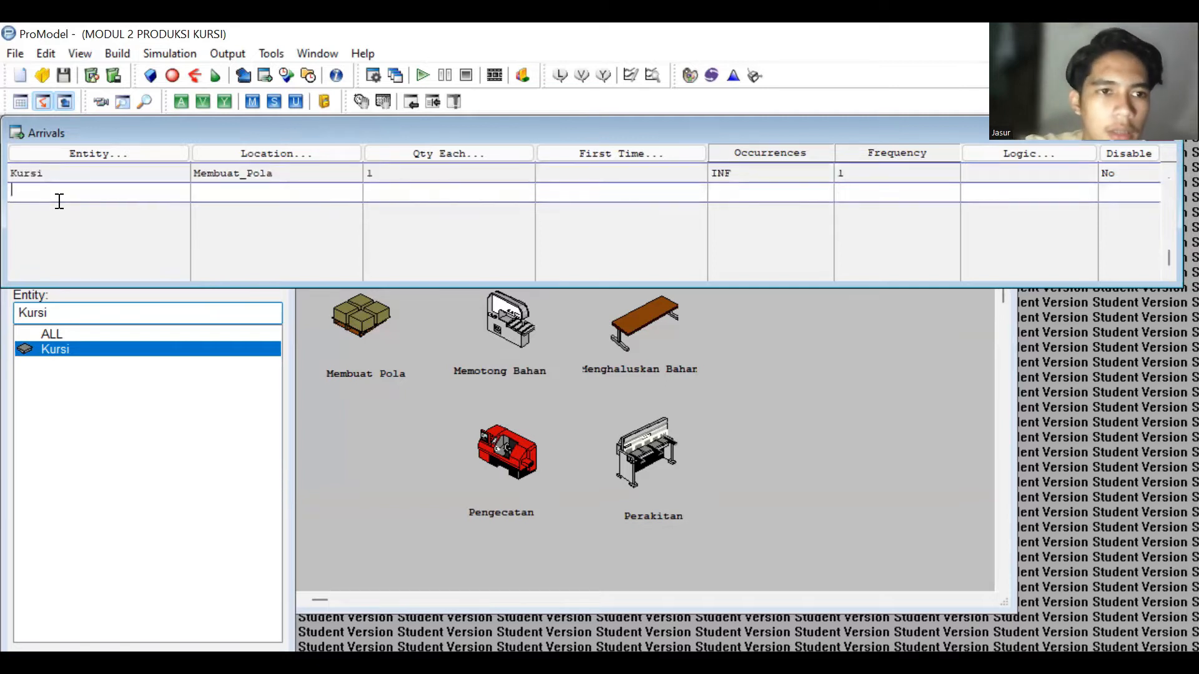
{"action": "left_click", "coordinate": [131, 144]}
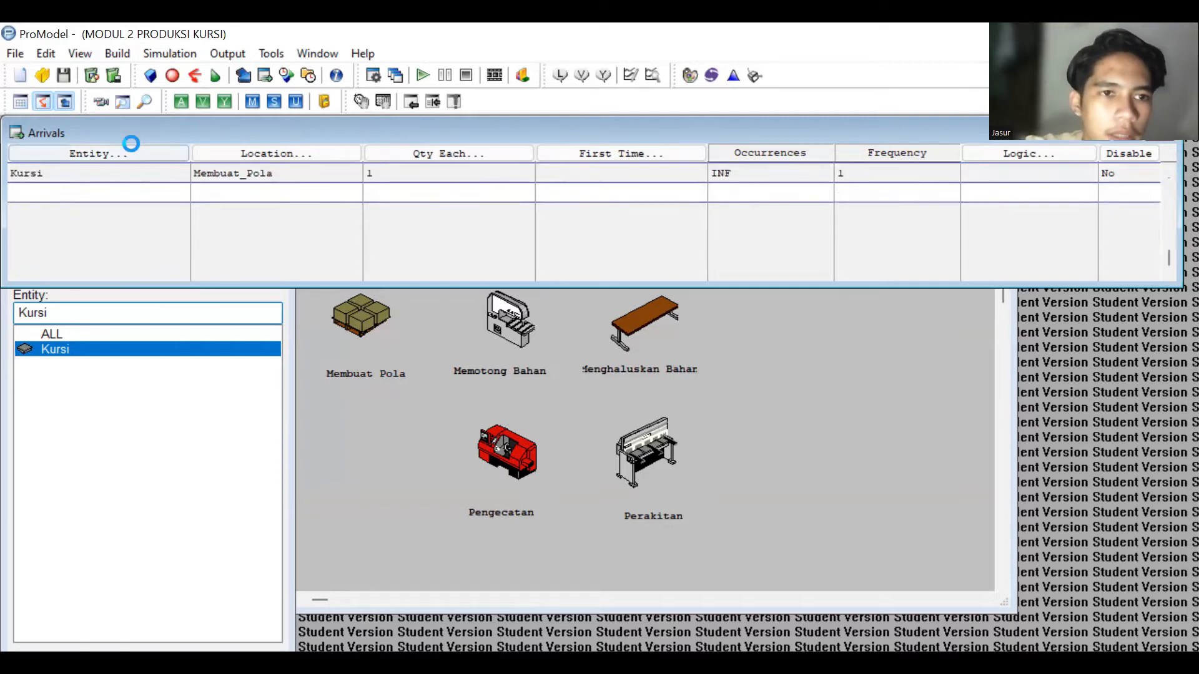
{"action": "double_click", "coordinate": [91, 245]}
{"action": "left_click", "coordinate": [285, 153]}
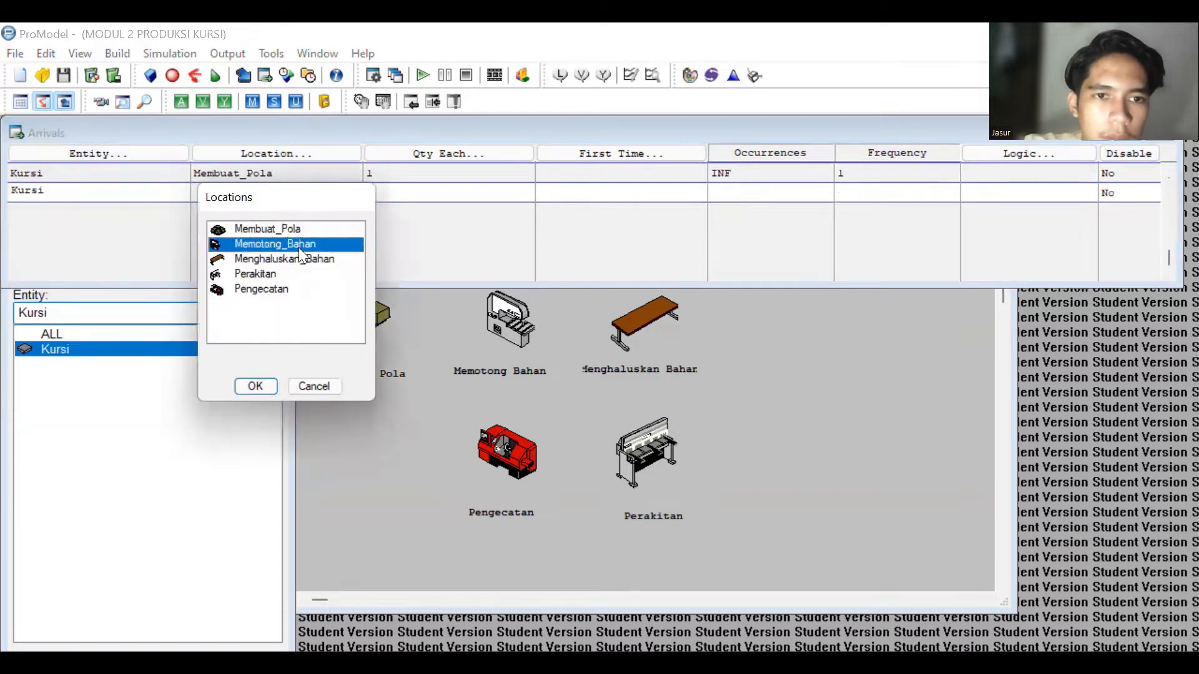
{"action": "double_click", "coordinate": [298, 247]}
- Set the Memotong_Bahan arrival to quantity 1, occurrences INF and frequency 1
{"action": "type", "text": "1"}
{"action": "left_click", "coordinate": [731, 190]}
{"action": "type", "text": "INF"}
{"action": "key", "text": "Tab"}
{"action": "type", "text": "1"}
{"action": "key", "text": "Down"}
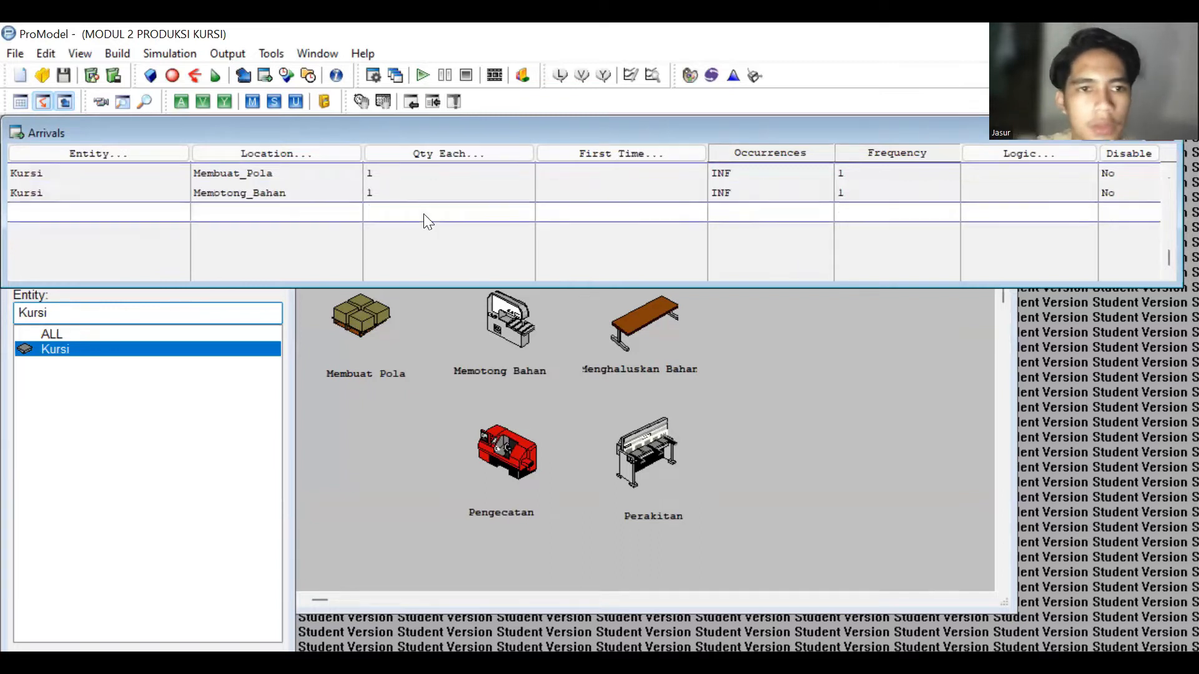
- Add a third arrival for the Kursi entity at the Menghaluskan_Bahan location
{"action": "left_click", "coordinate": [107, 153]}
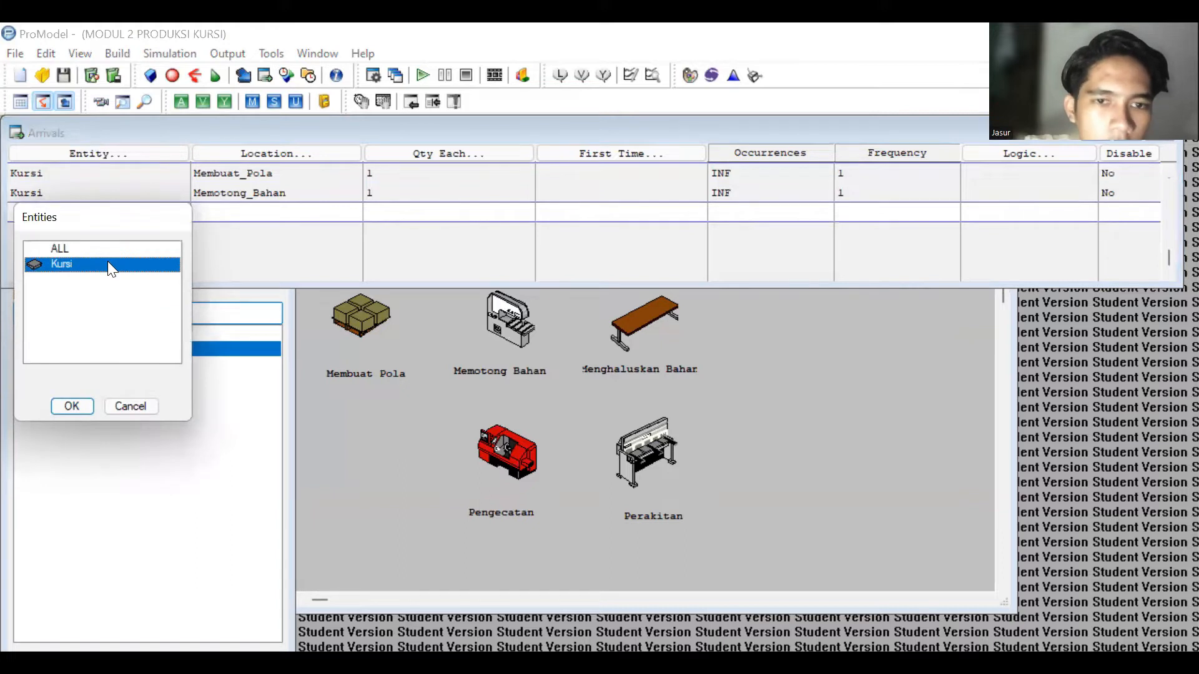
{"action": "double_click", "coordinate": [108, 264]}
{"action": "left_click", "coordinate": [276, 155]}
{"action": "left_click", "coordinate": [288, 281]}
{"action": "key", "text": "Return"}
- Set the Menghaluskan_Bahan arrival to quantity 1, occurrences INF and frequency 1
{"action": "left_click", "coordinate": [411, 216]}
{"action": "type", "text": "1"}
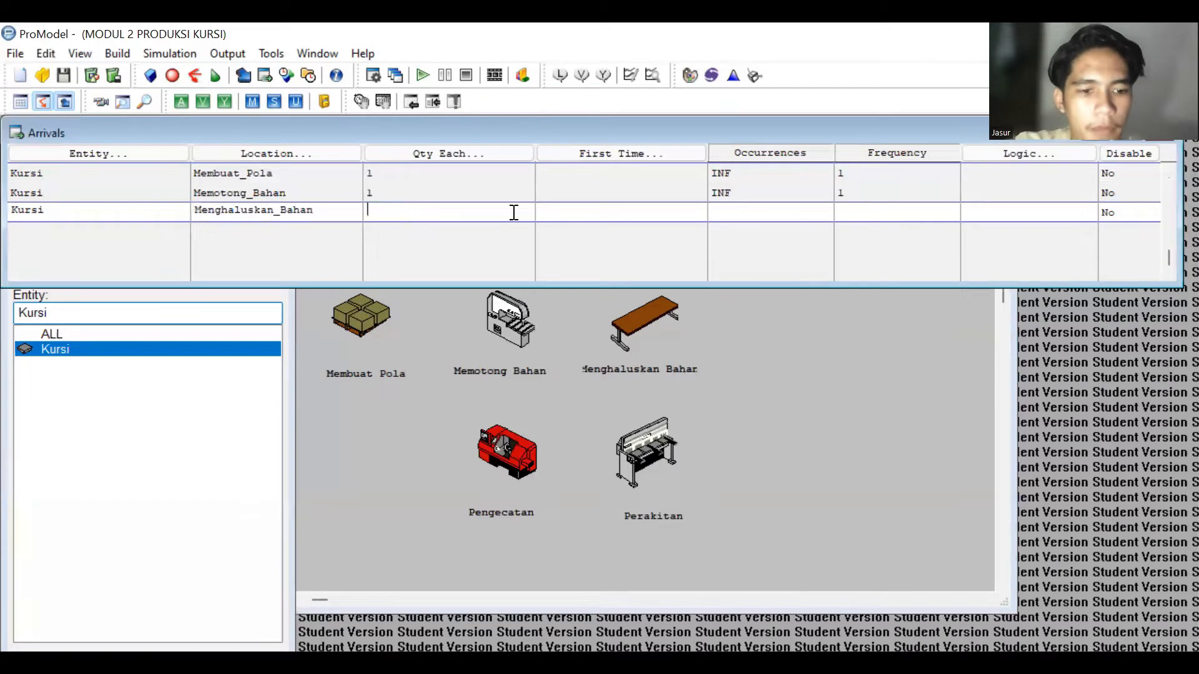
{"action": "left_click", "coordinate": [716, 212]}
{"action": "type", "text": "INF"}
{"action": "key", "text": "Tab"}
{"action": "type", "text": "1"}
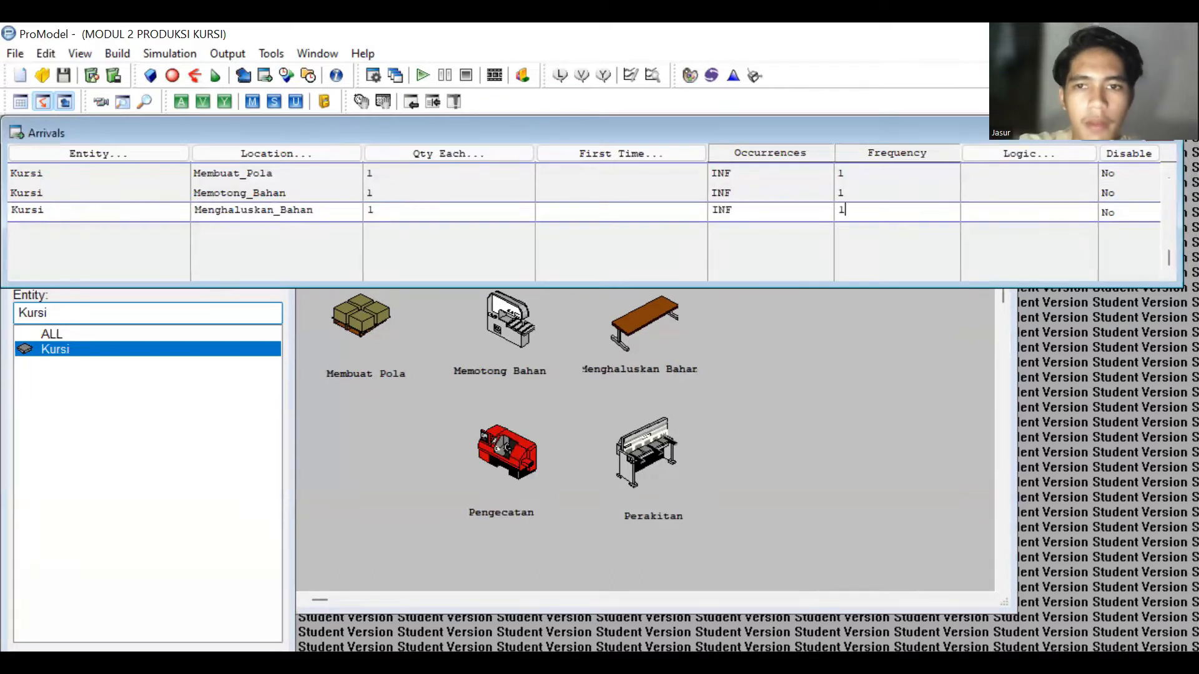
{"action": "key", "text": "Return"}
- Add a fourth arrival for the Kursi entity at the Perakitan location
{"action": "left_click", "coordinate": [63, 156]}
{"action": "double_click", "coordinate": [107, 283]}
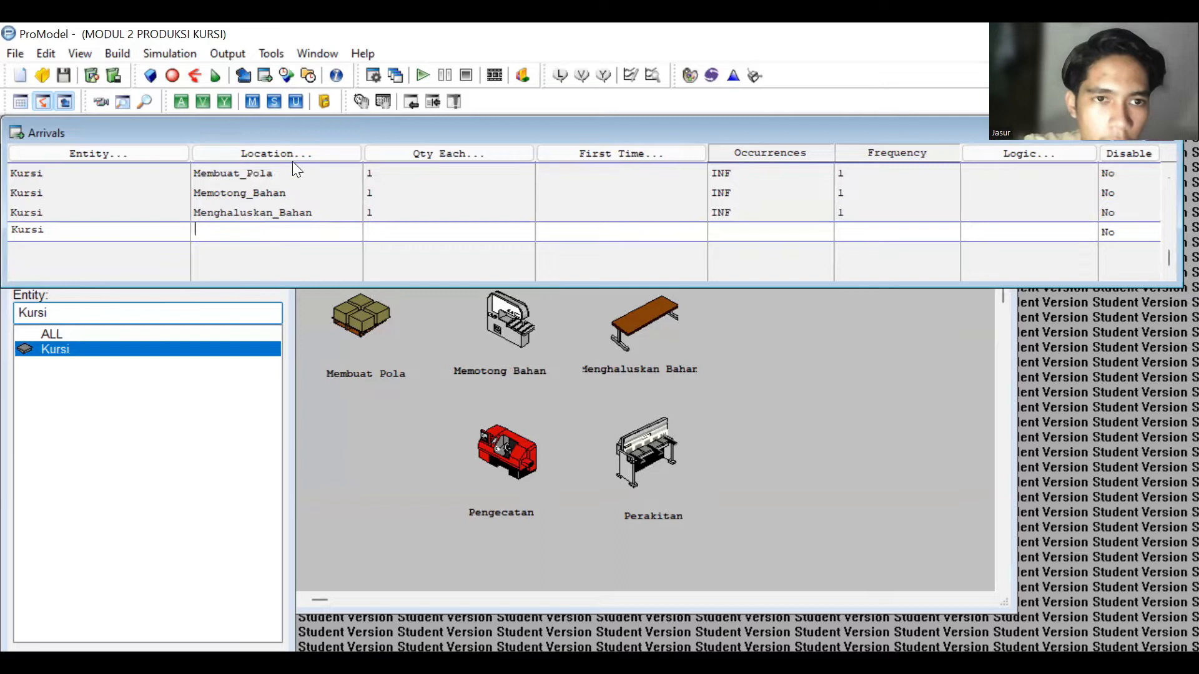
{"action": "left_click", "coordinate": [318, 154]}
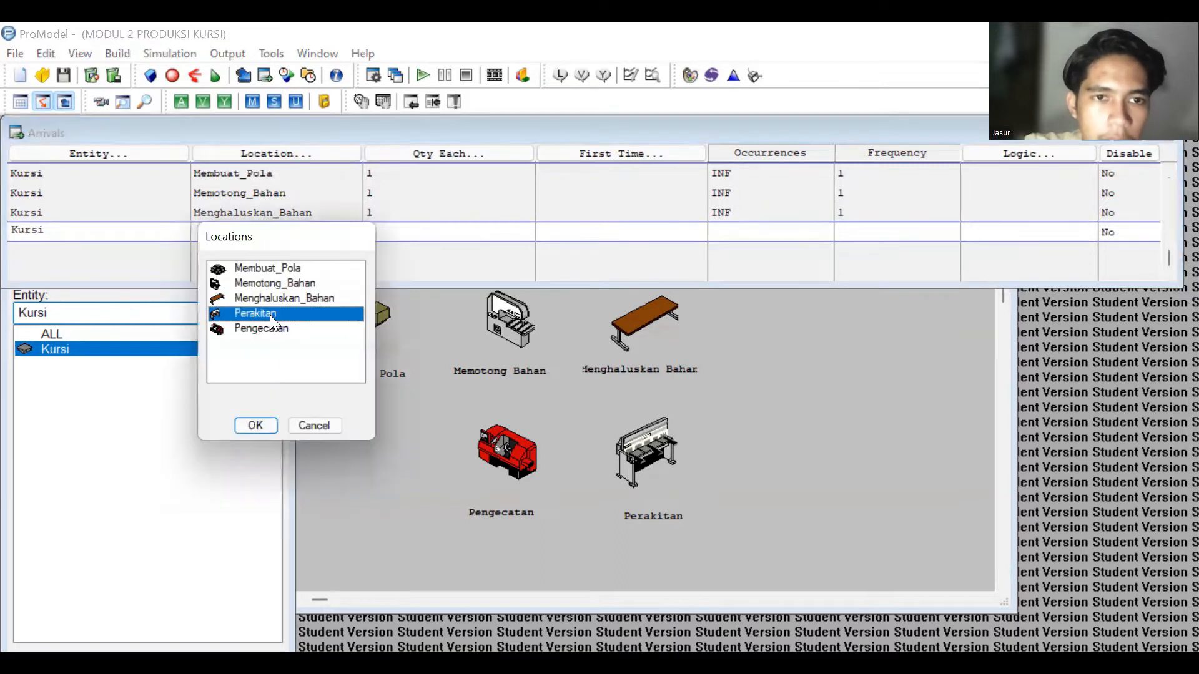
{"action": "double_click", "coordinate": [270, 315]}
- Set the Perakitan arrival to quantity 1, occurrences INF and frequency 1
{"action": "type", "text": "1"}
{"action": "left_click", "coordinate": [746, 239]}
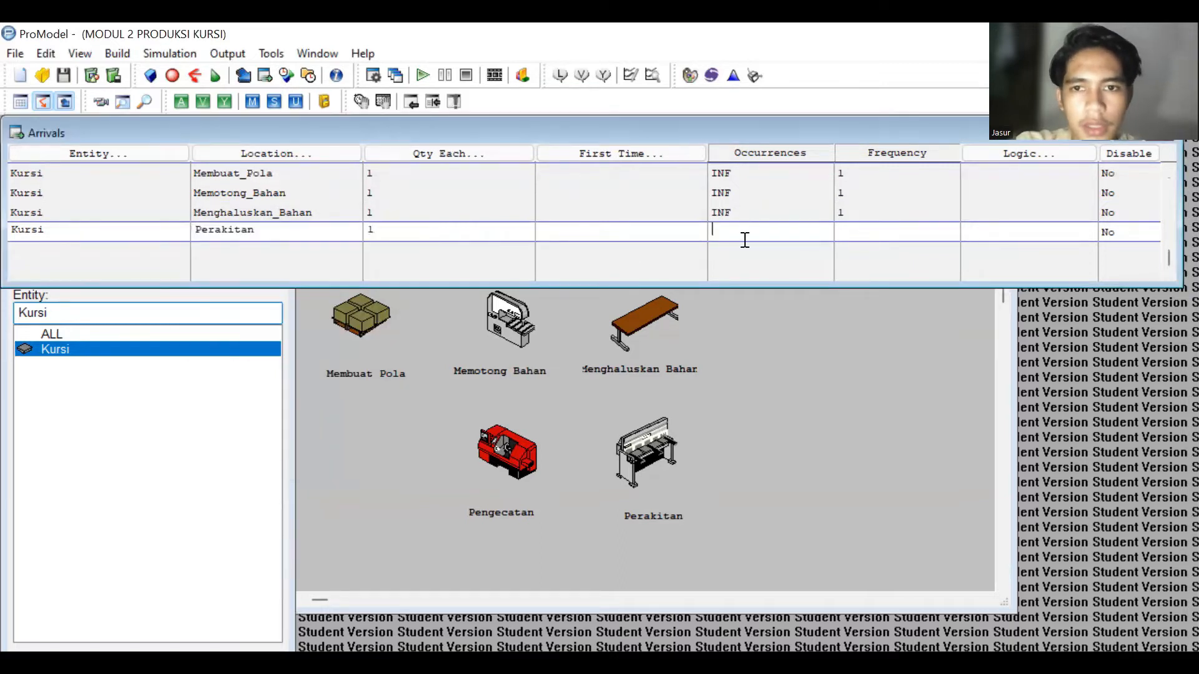
{"action": "type", "text": "INF"}
{"action": "key", "text": "Tab"}
{"action": "type", "text": "1"}
{"action": "left_click", "coordinate": [669, 250]}
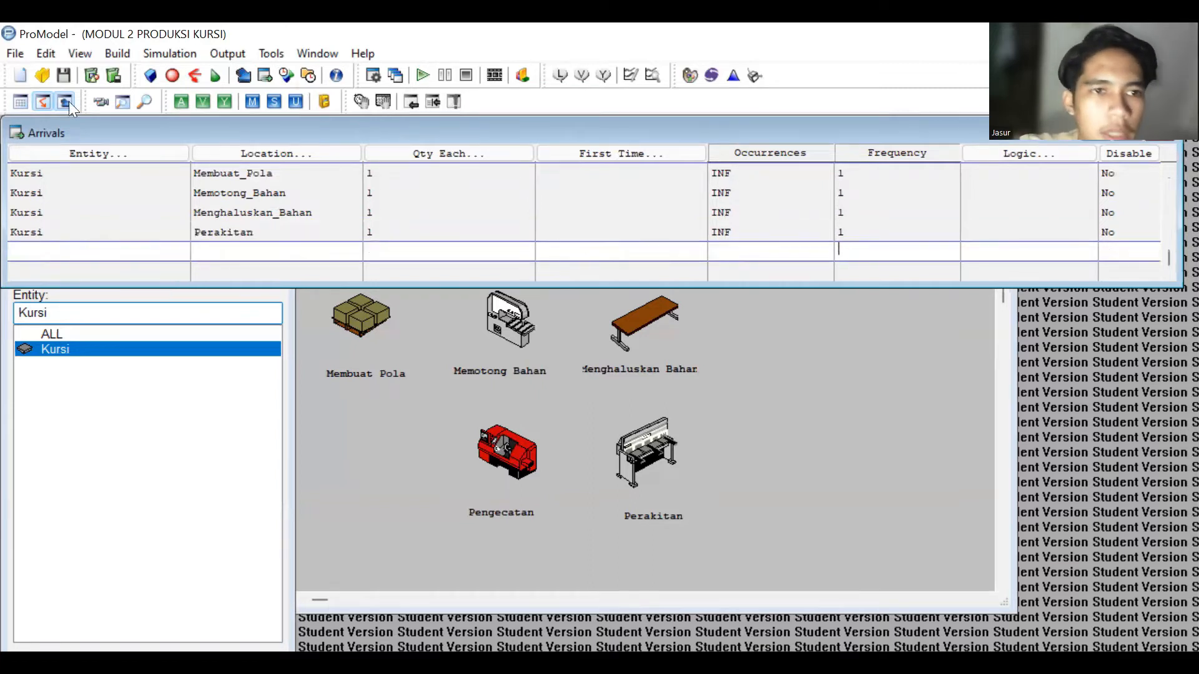
- Add a fifth arrival for the Kursi entity at the Pengecatan location
{"action": "left_click", "coordinate": [83, 156]}
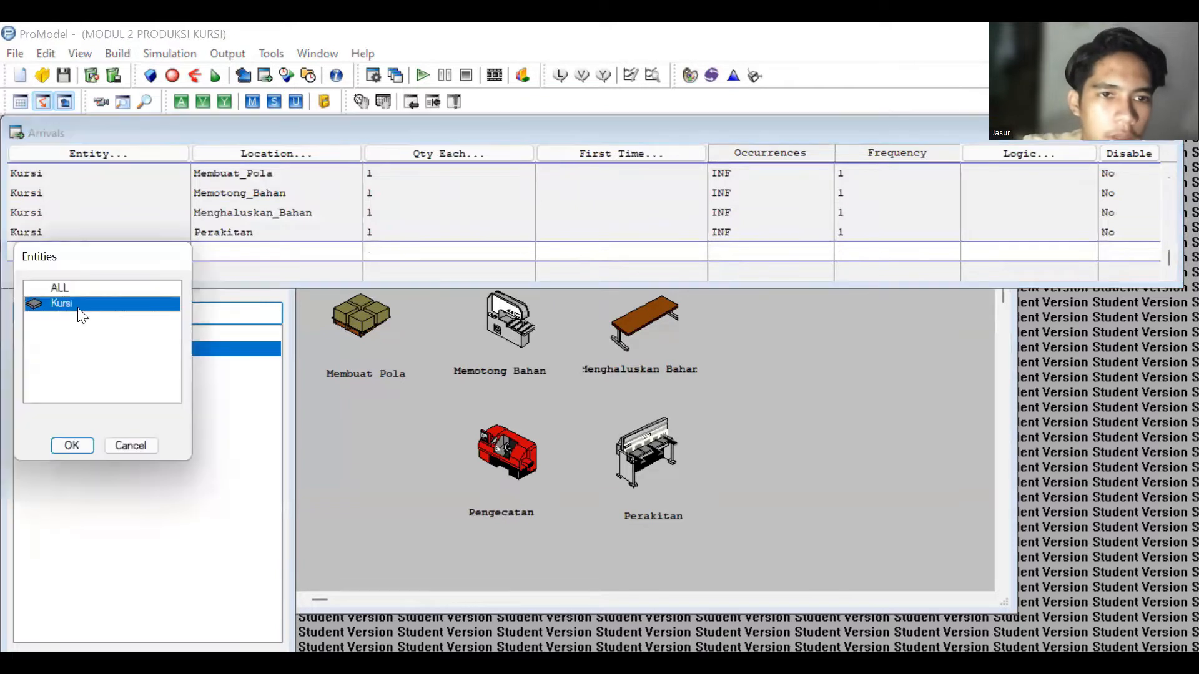
{"action": "double_click", "coordinate": [83, 304]}
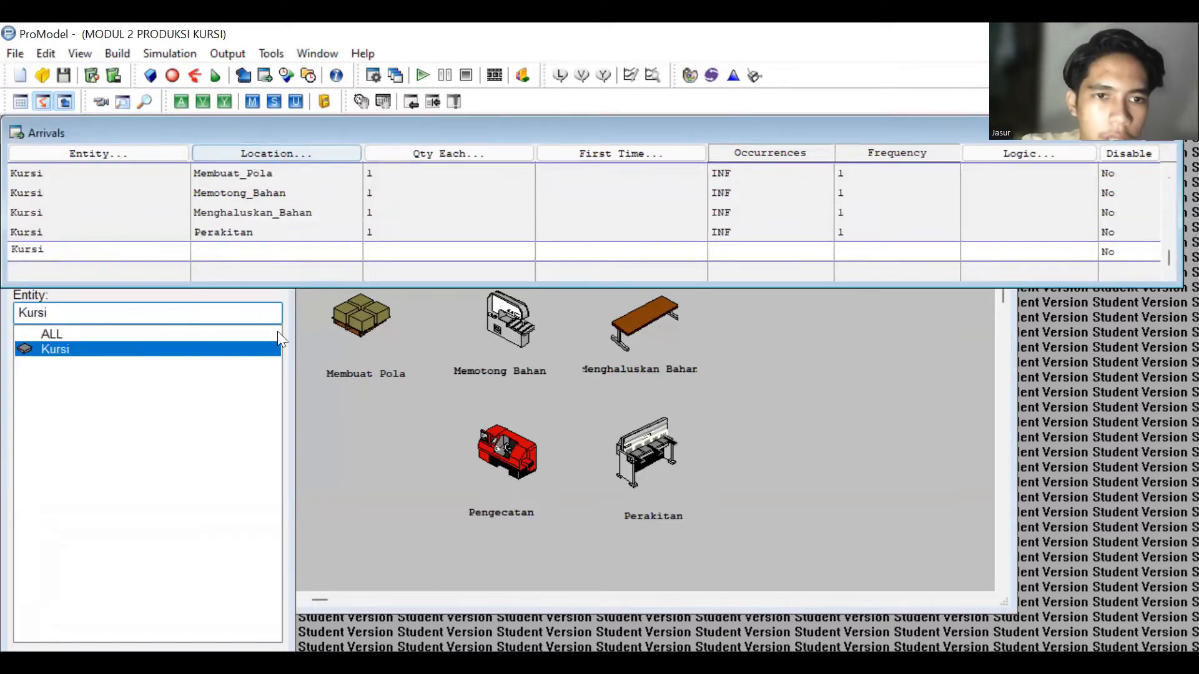
{"action": "double_click", "coordinate": [277, 347]}
- Set the Pengecatan arrival to quantity 1, occurrences INF and frequency 1
{"action": "left_click", "coordinate": [765, 251]}
{"action": "type", "text": "INF"}
{"action": "key", "text": "Tab"}
{"action": "type", "text": "1"}
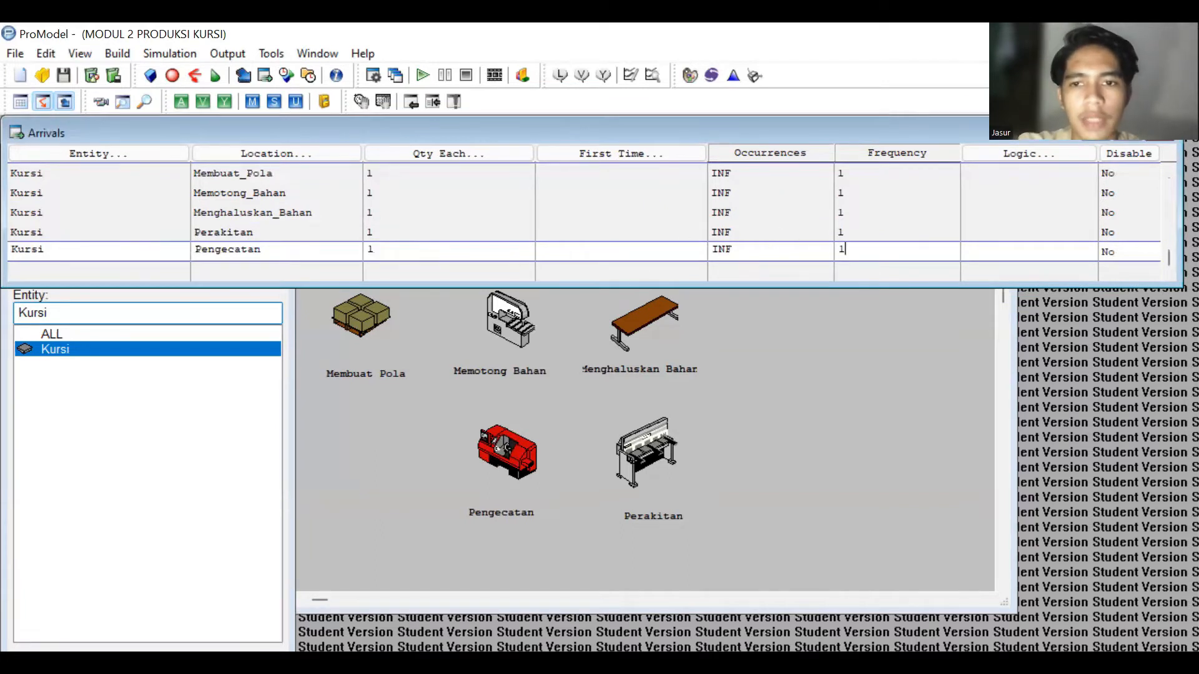
{"action": "key", "text": "Return"}
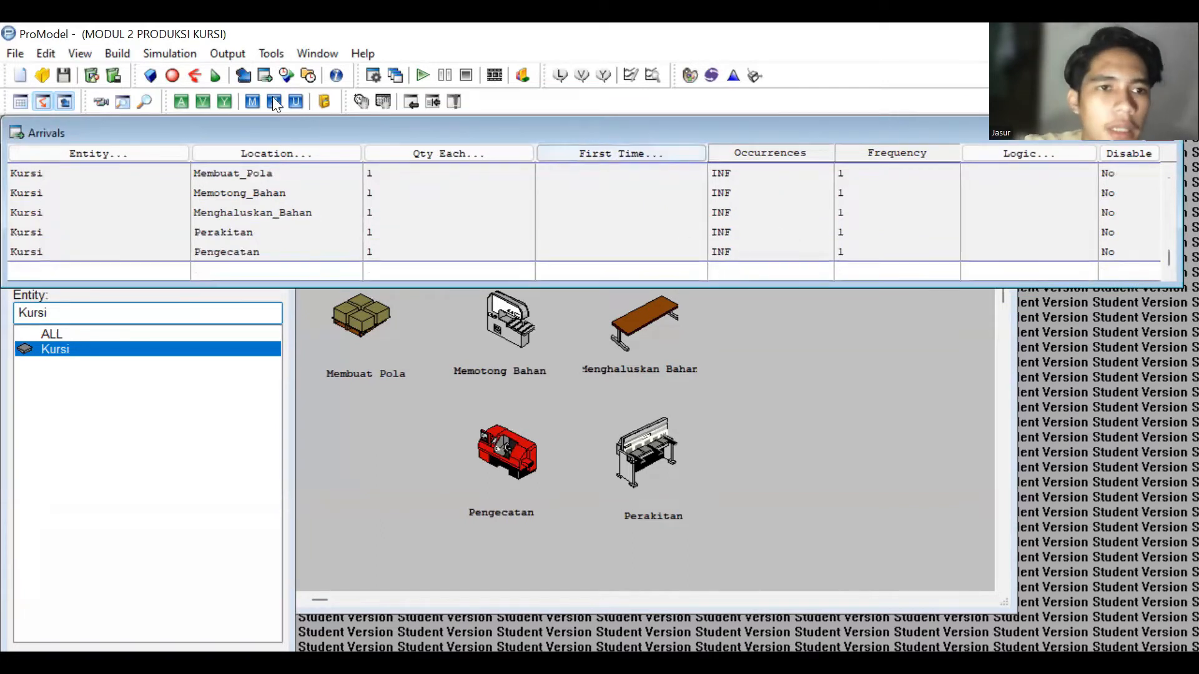
- Open the processing definitions and create a process for the Kursi entity at the Membuat_Pola location
{"action": "left_click", "coordinate": [122, 52]}
{"action": "left_click", "coordinate": [171, 166]}
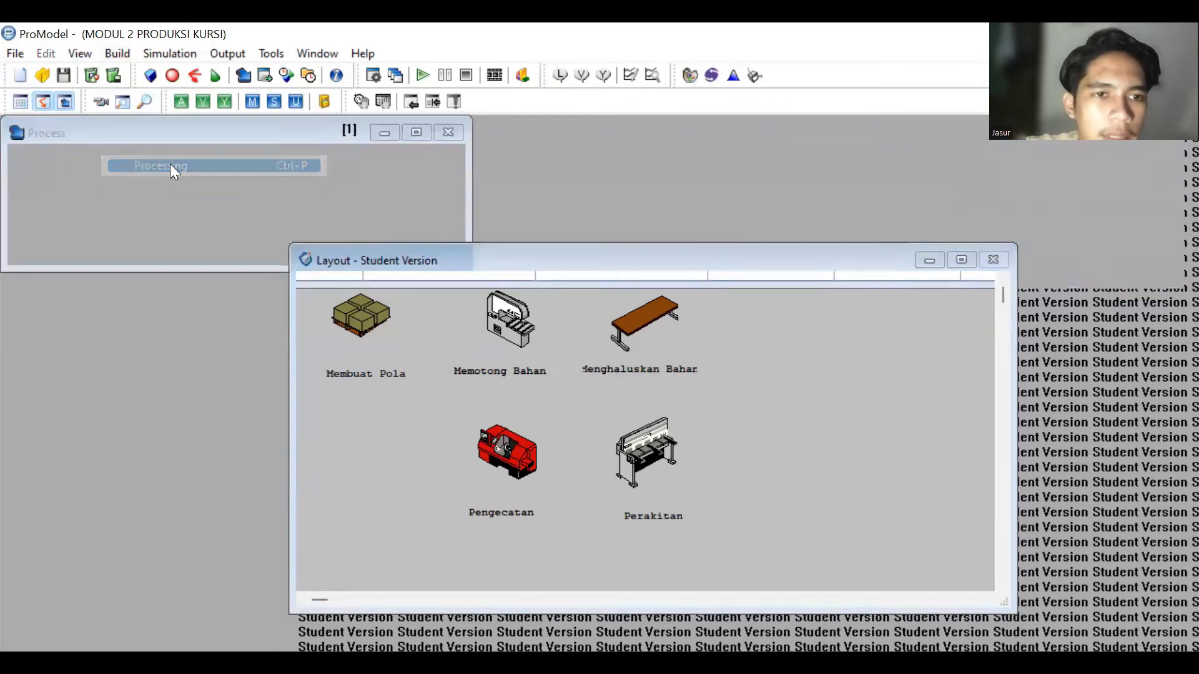
{"action": "left_click", "coordinate": [100, 141]}
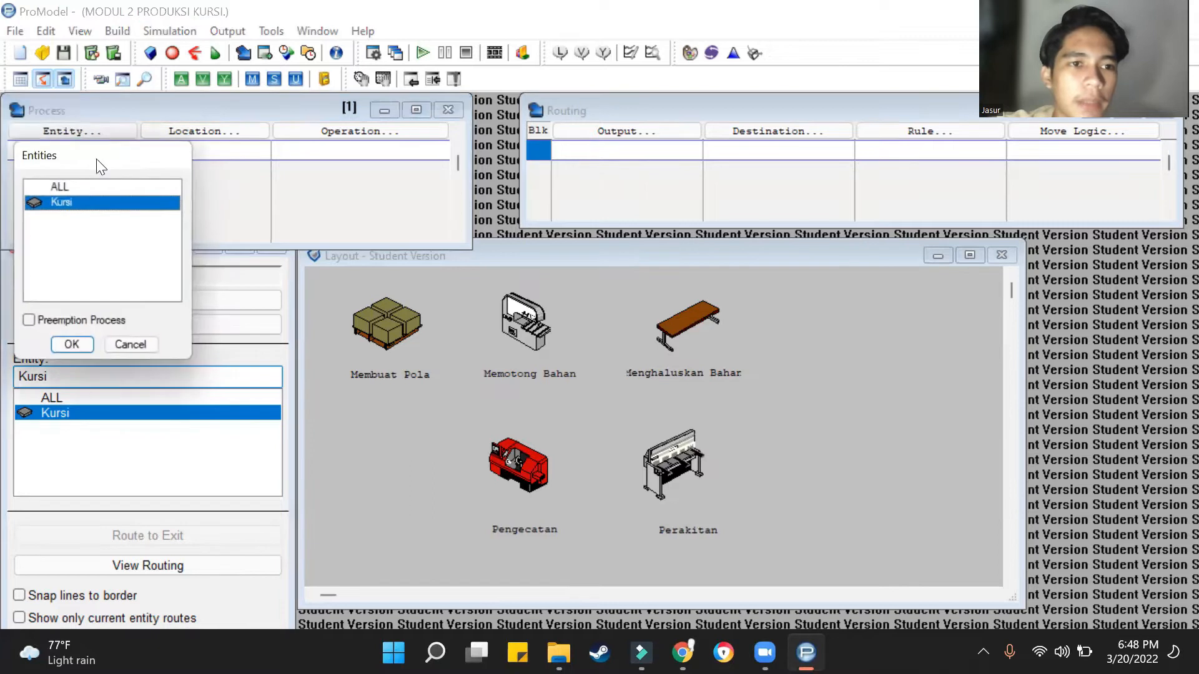
{"action": "double_click", "coordinate": [97, 199]}
{"action": "left_click", "coordinate": [212, 132]}
{"action": "double_click", "coordinate": [234, 200]}
- Route the Membuat_Pola process with output Kursi to the Memotong_Bahan destination and open the route's move logic
{"action": "left_click", "coordinate": [625, 132]}
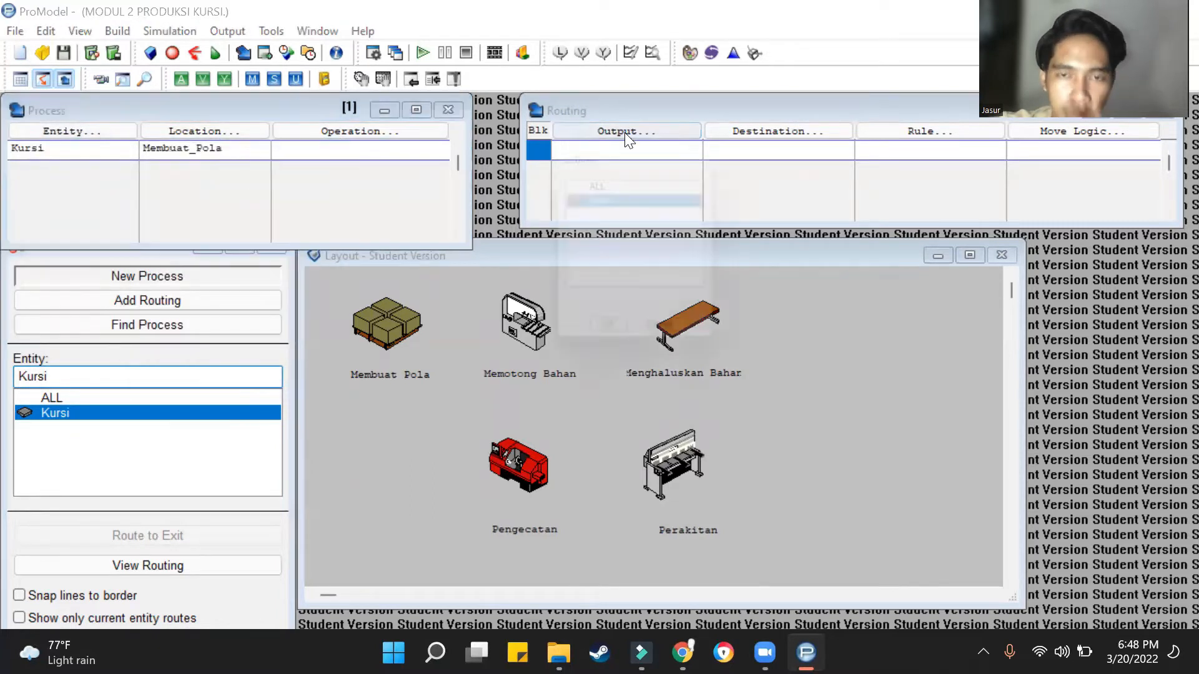
{"action": "double_click", "coordinate": [621, 199]}
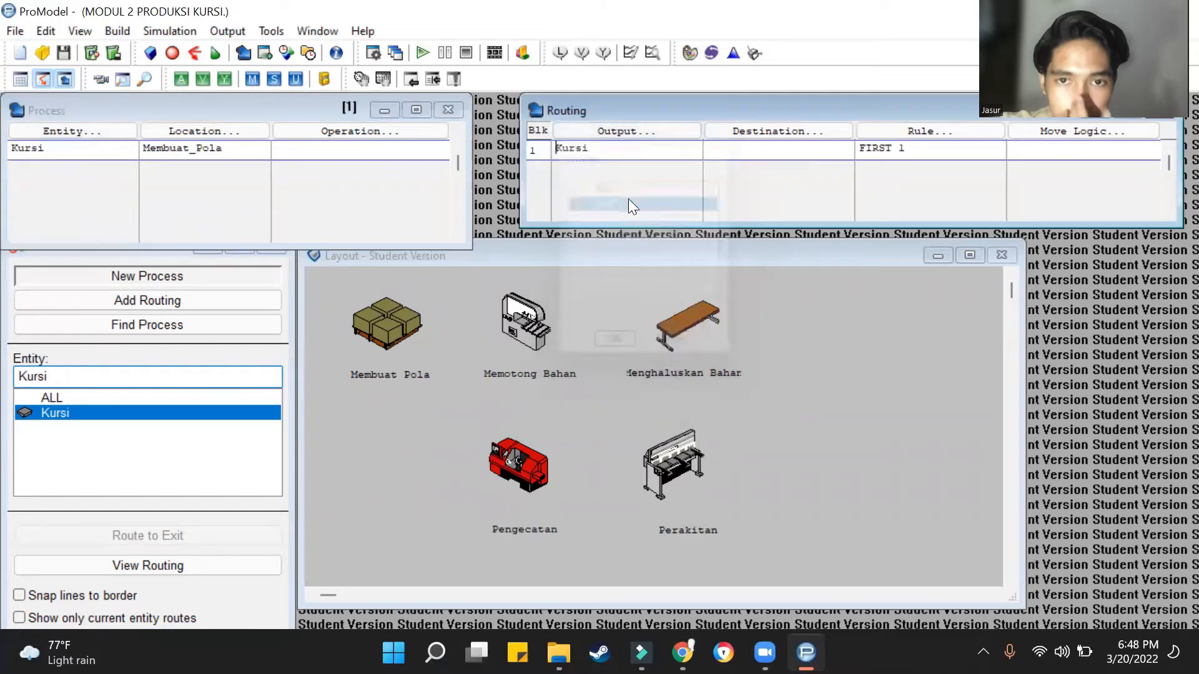
{"action": "left_click", "coordinate": [796, 133]}
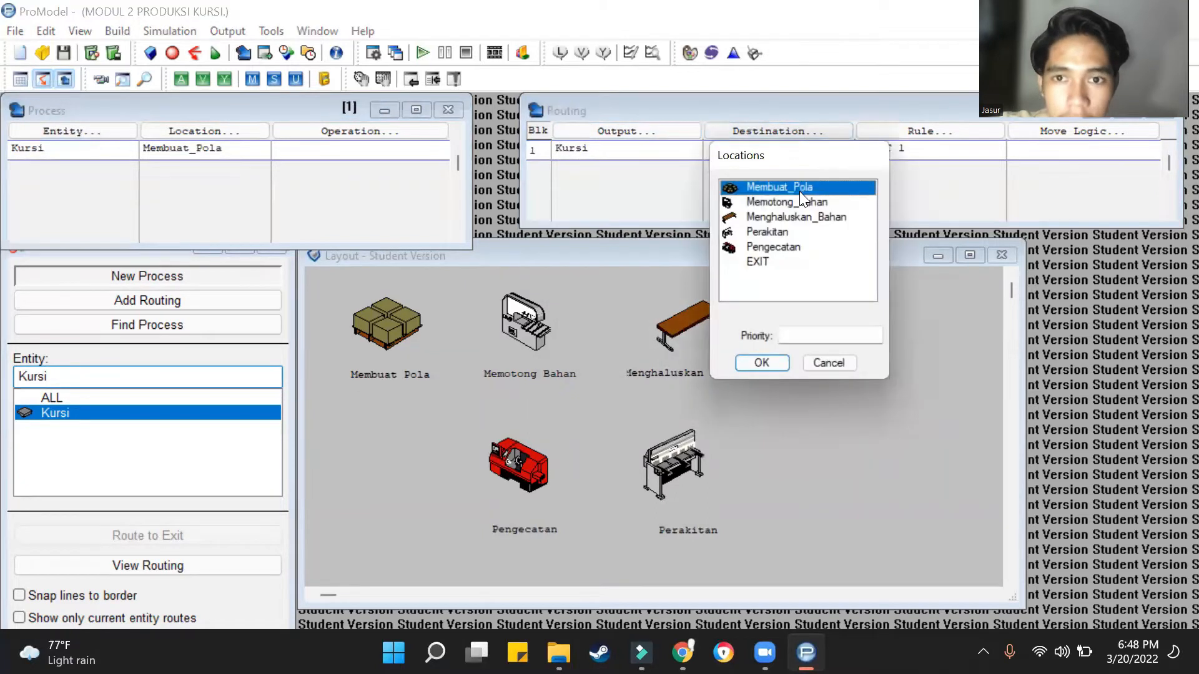
{"action": "double_click", "coordinate": [797, 196]}
{"action": "left_click", "coordinate": [1039, 140]}
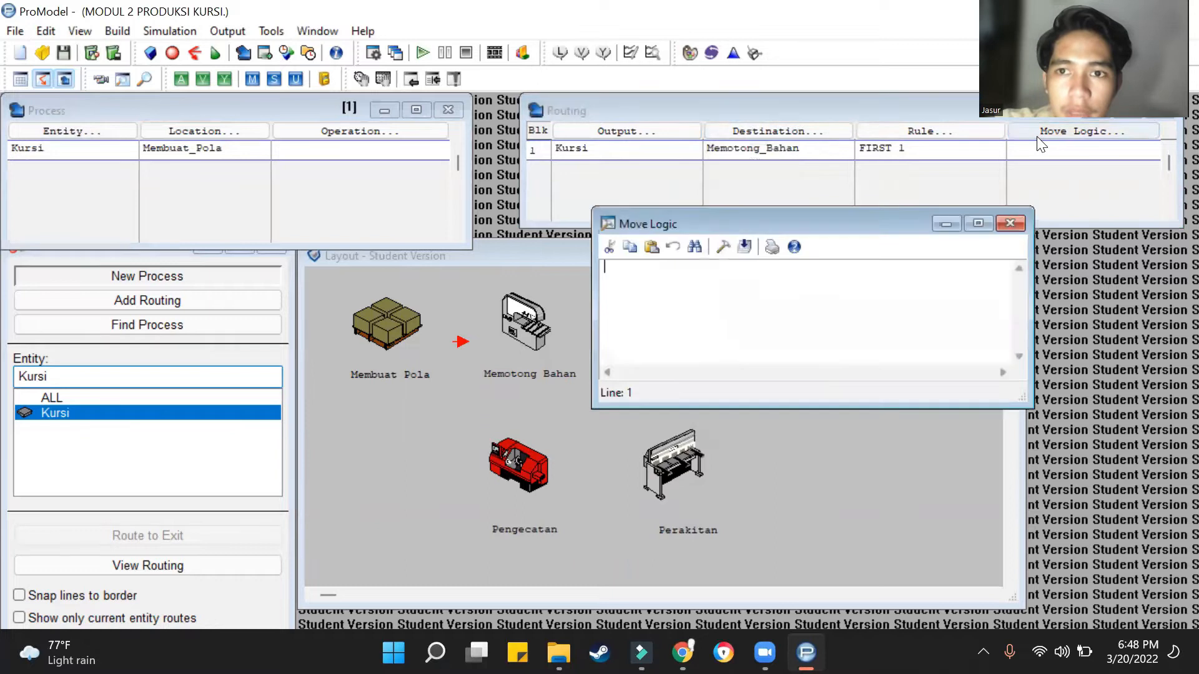
- Switch to Stat::Fit and enter the data values 10, 11, 12, 10, 12, 10, 11, 12, 10 and 12 in the data table
{"action": "left_click", "coordinate": [733, 55]}
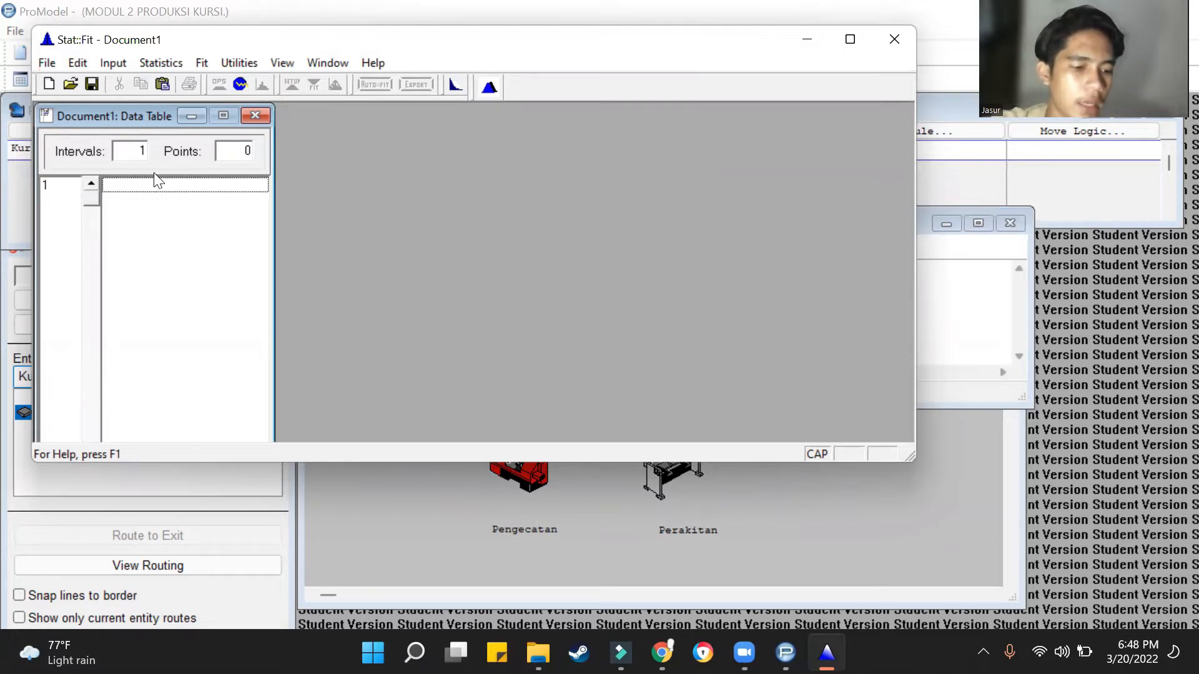
{"action": "left_click", "coordinate": [226, 186]}
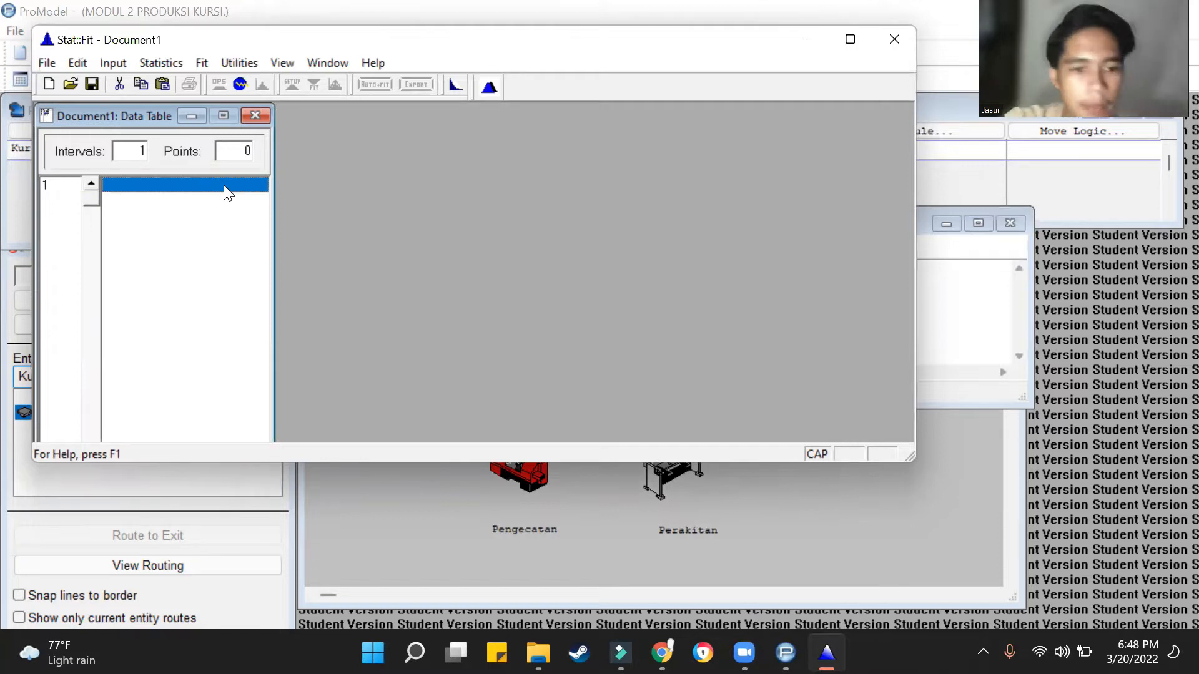
{"action": "type", "text": "10"}
{"action": "key", "text": "Return"}
{"action": "type", "text": "11"}
{"action": "key", "text": "Return"}
{"action": "type", "text": "12"}
{"action": "key", "text": "Return"}
{"action": "type", "text": "10"}
{"action": "key", "text": "Return"}
{"action": "type", "text": "12"}
{"action": "key", "text": "Return"}
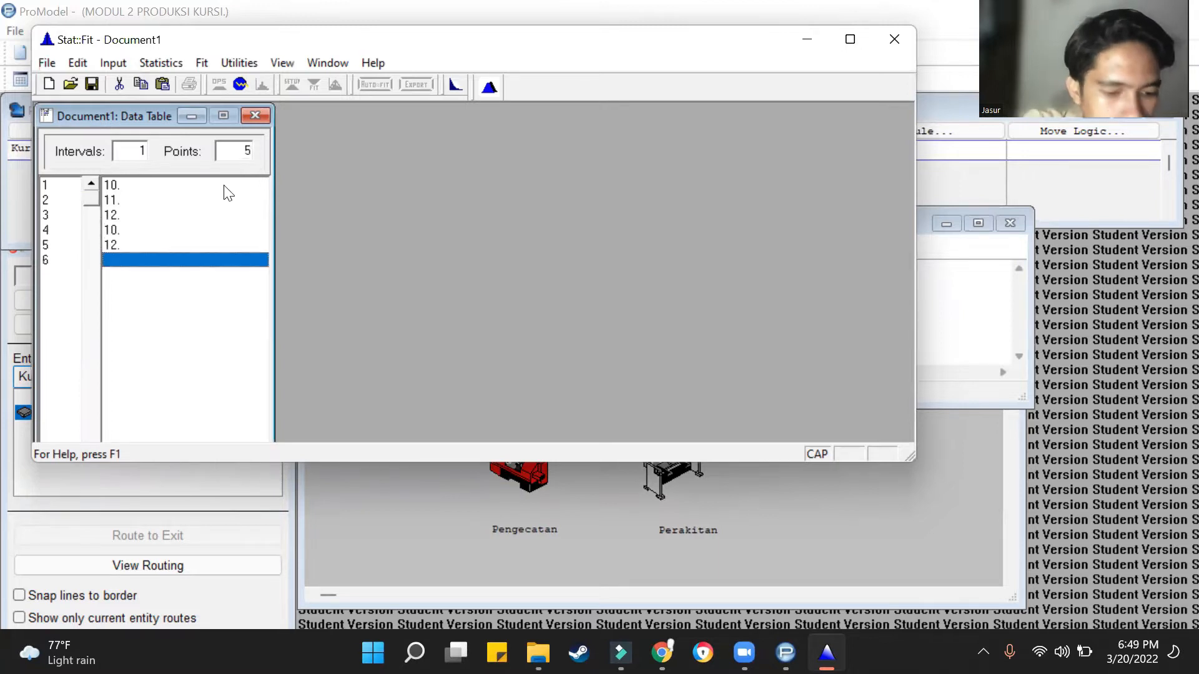
{"action": "type", "text": "19"}
{"action": "key", "text": "Return"}
{"action": "type", "text": "11"}
{"action": "key", "text": "Return"}
{"action": "type", "text": "12"}
{"action": "key", "text": "Return"}
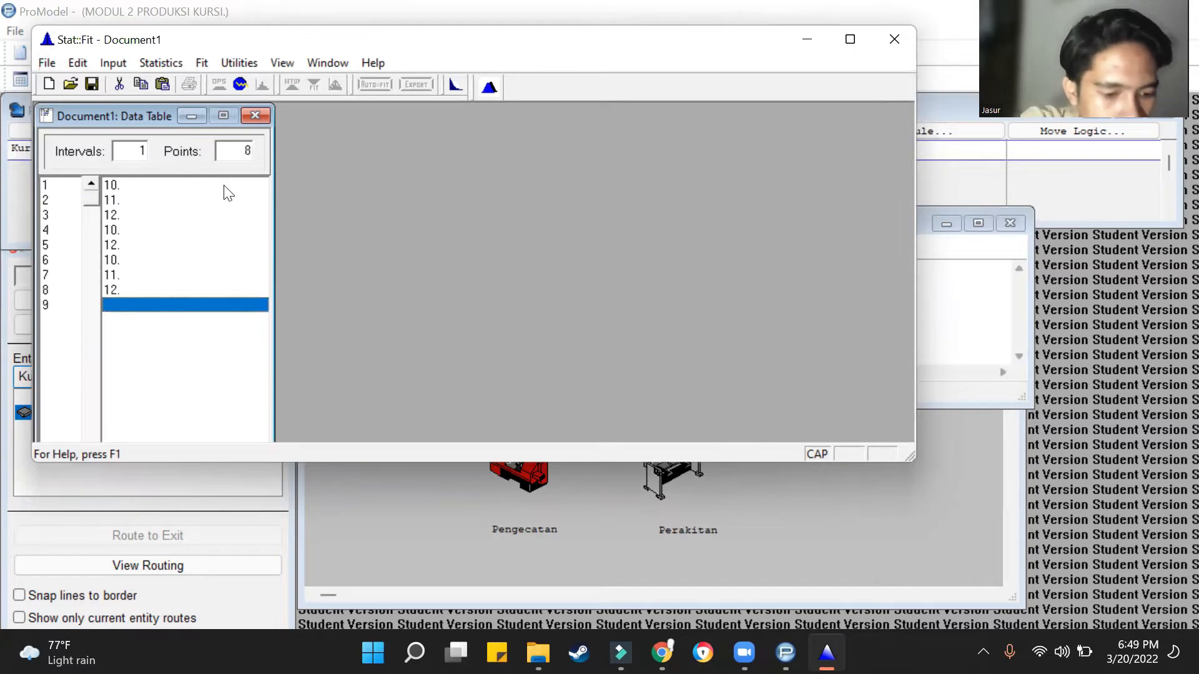
{"action": "type", "text": "10"}
{"action": "key", "text": "Return"}
{"action": "type", "text": "12"}
{"action": "key", "text": "Return"}
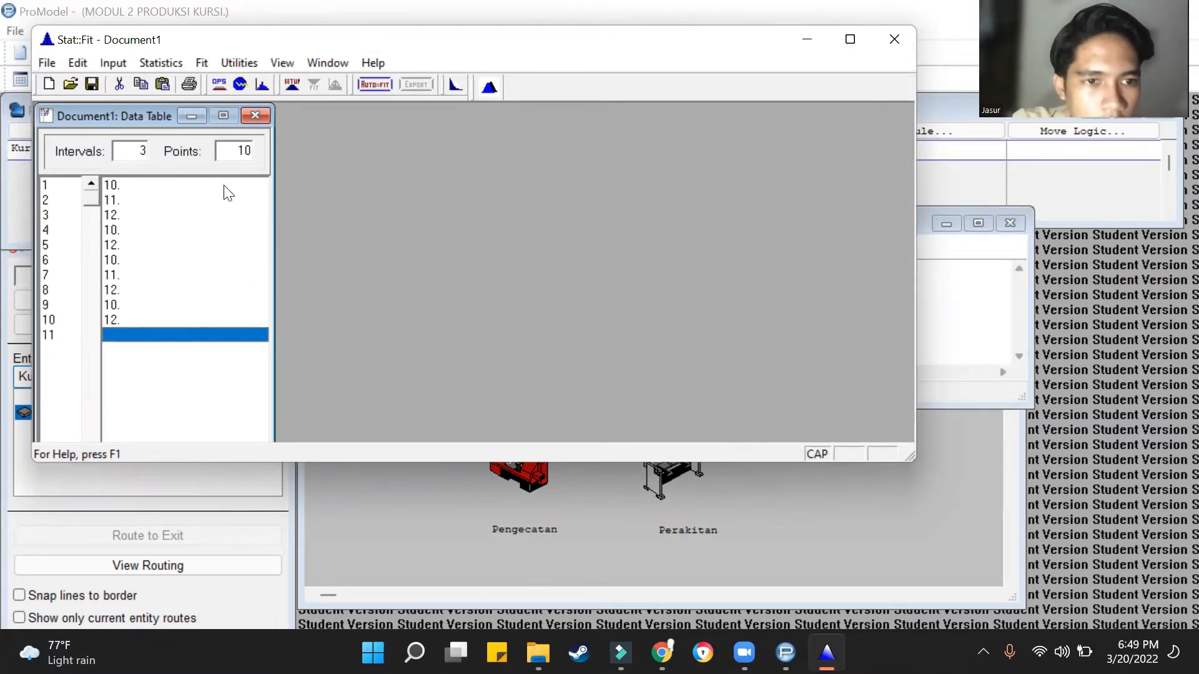
- Run Auto::Fit on the entered data using discrete distributions
{"action": "left_click", "coordinate": [375, 84]}
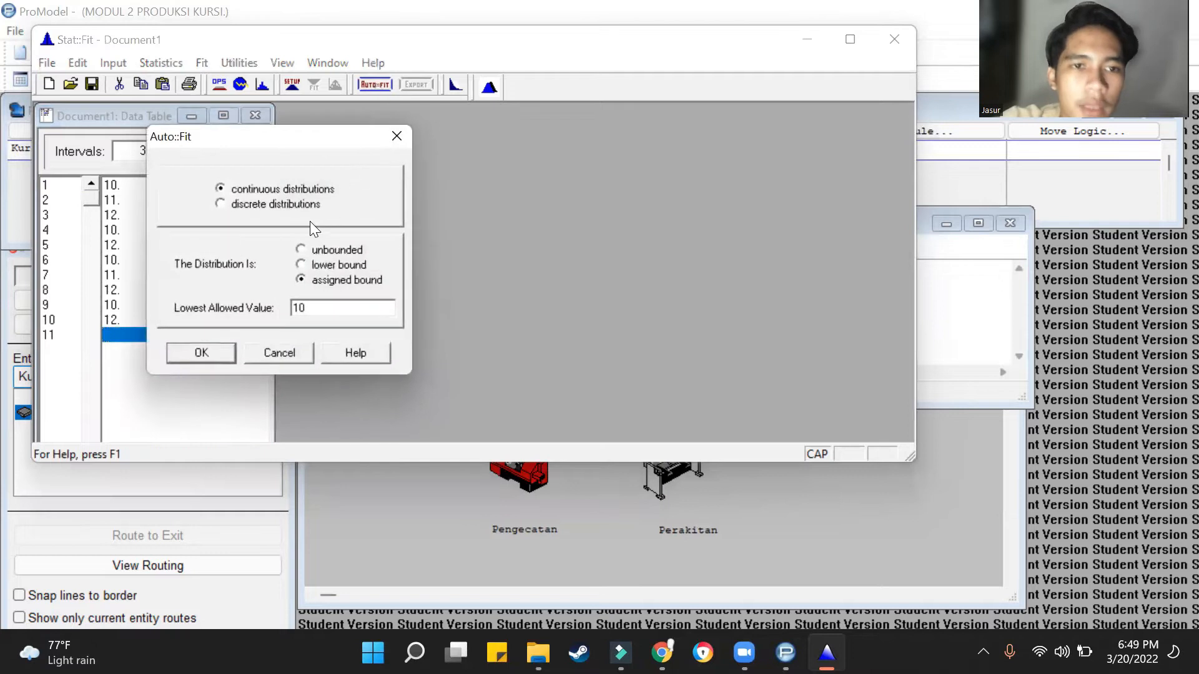
{"action": "left_click", "coordinate": [295, 207]}
{"action": "left_click", "coordinate": [213, 354]}
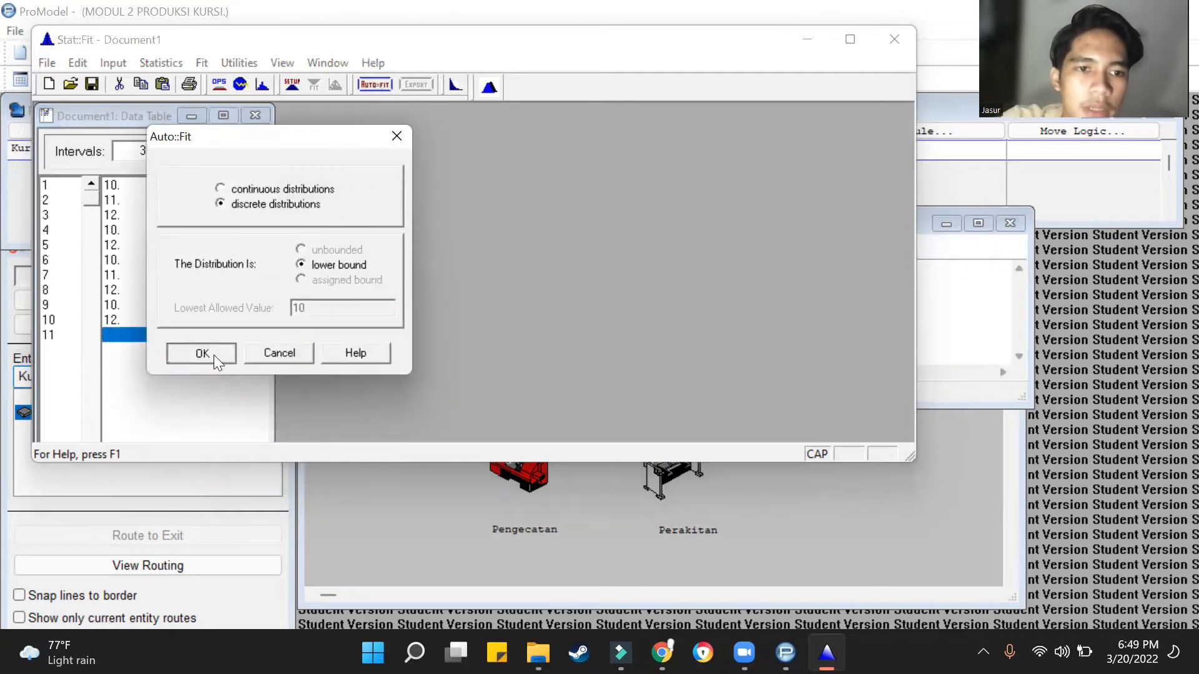
- Compare the ranks of the fitted Binomial and Poisson distributions
{"action": "left_click", "coordinate": [627, 217]}
{"action": "left_click", "coordinate": [630, 231]}
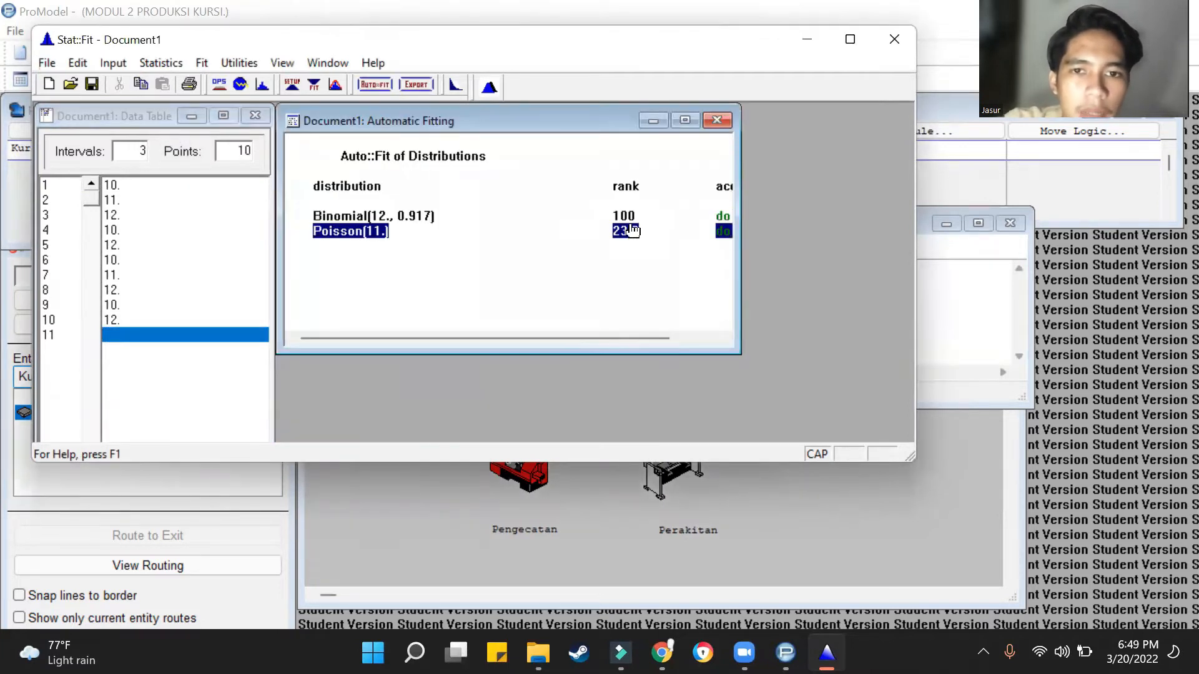
{"action": "key", "text": "Up"}
{"action": "key", "text": "Down"}
{"action": "key", "text": "Up"}
{"action": "key", "text": "Down"}
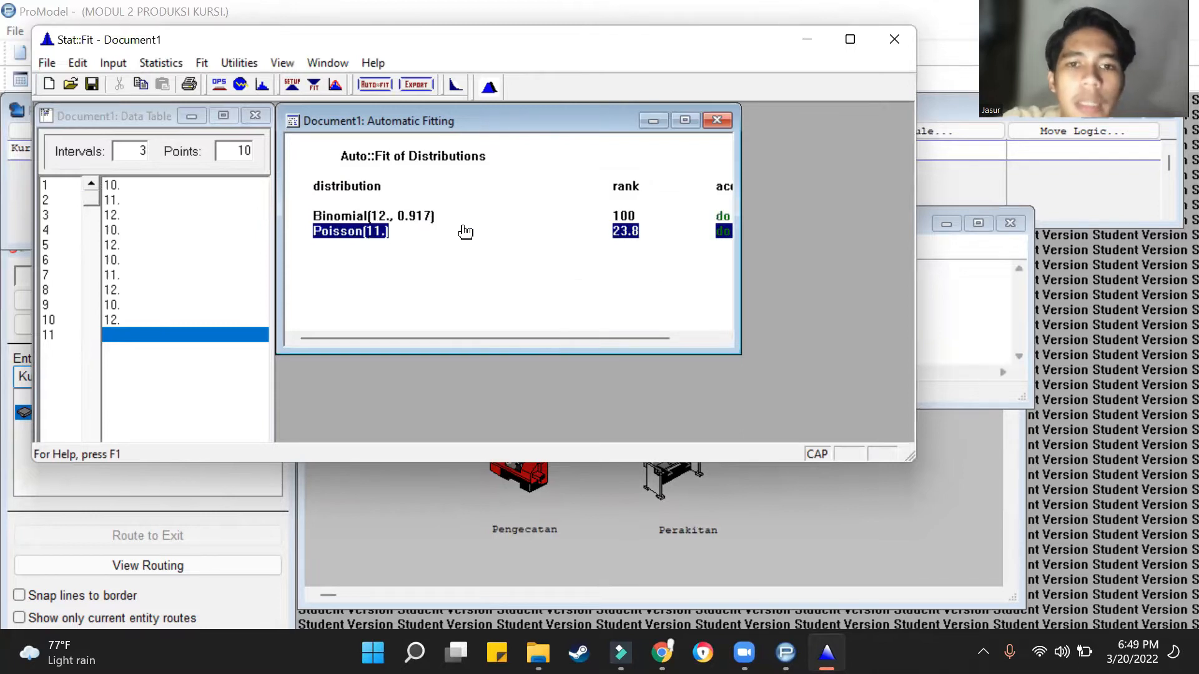
{"action": "left_click", "coordinate": [624, 219]}
{"action": "left_click", "coordinate": [591, 220]}
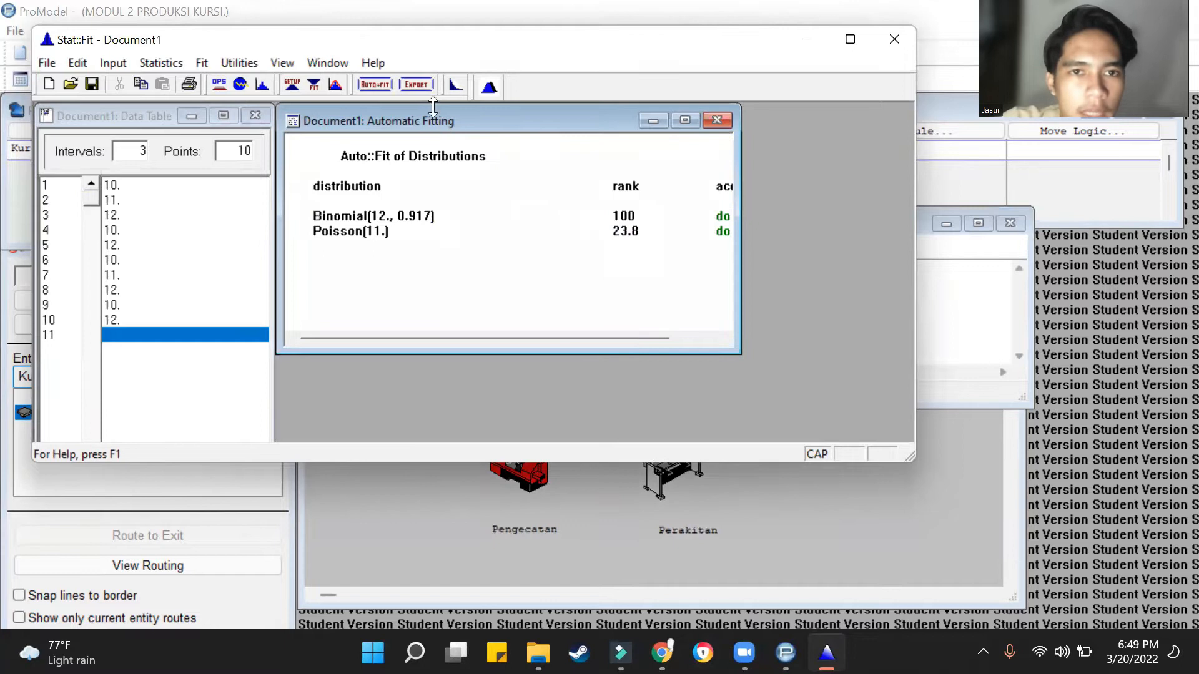
- Export the fitted Binomial distribution for the ProModel application to the clipboard, and close Stat::Fit without saving the document
{"action": "left_click", "coordinate": [418, 89]}
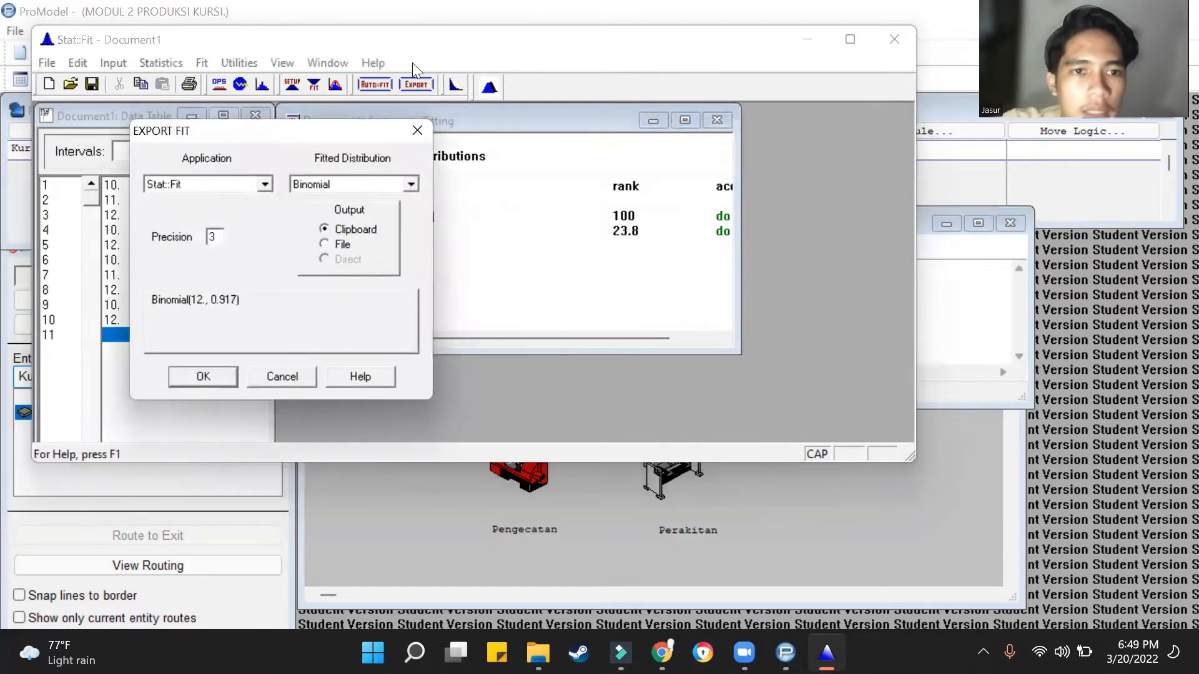
{"action": "left_click", "coordinate": [265, 184]}
{"action": "scroll", "coordinate": [234, 218], "scroll_direction": "up", "scroll_amount": 3}
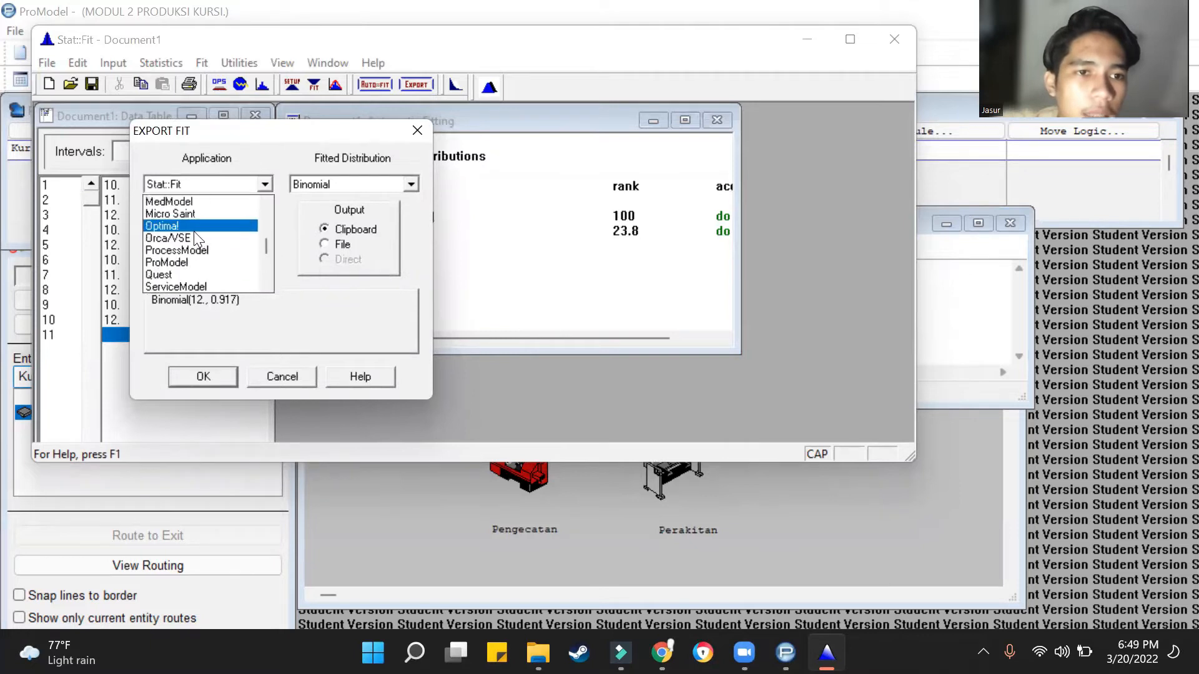
{"action": "left_click", "coordinate": [187, 263]}
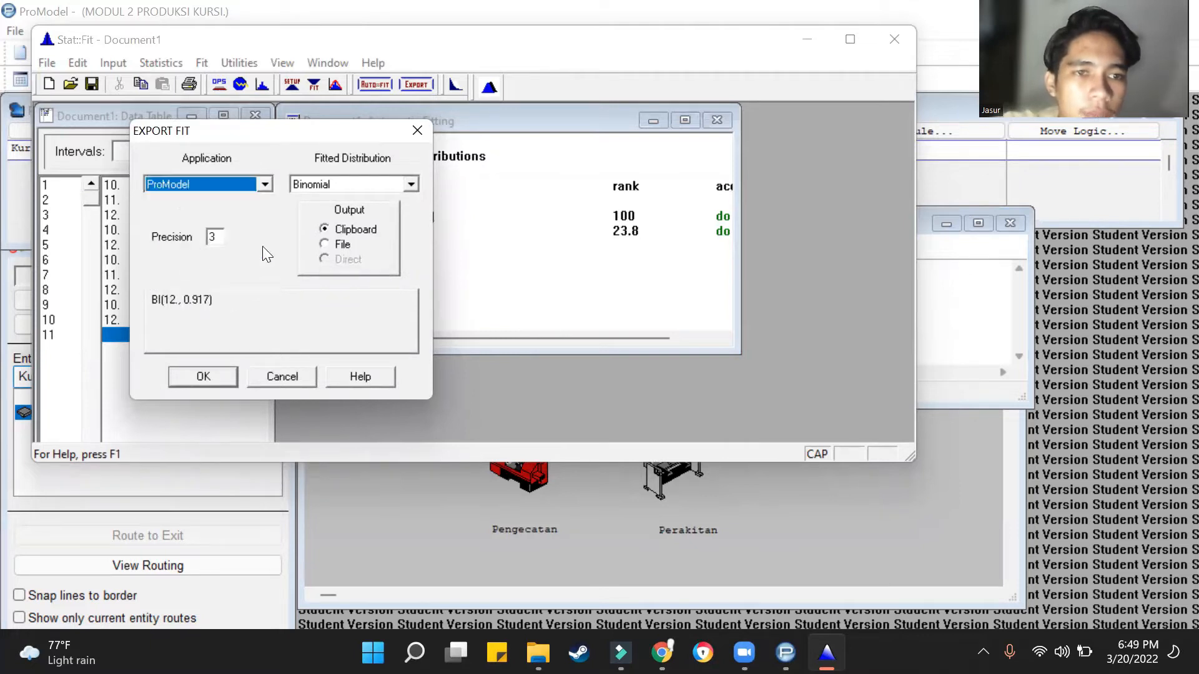
{"action": "left_click", "coordinate": [344, 186]}
{"action": "left_click", "coordinate": [344, 199]}
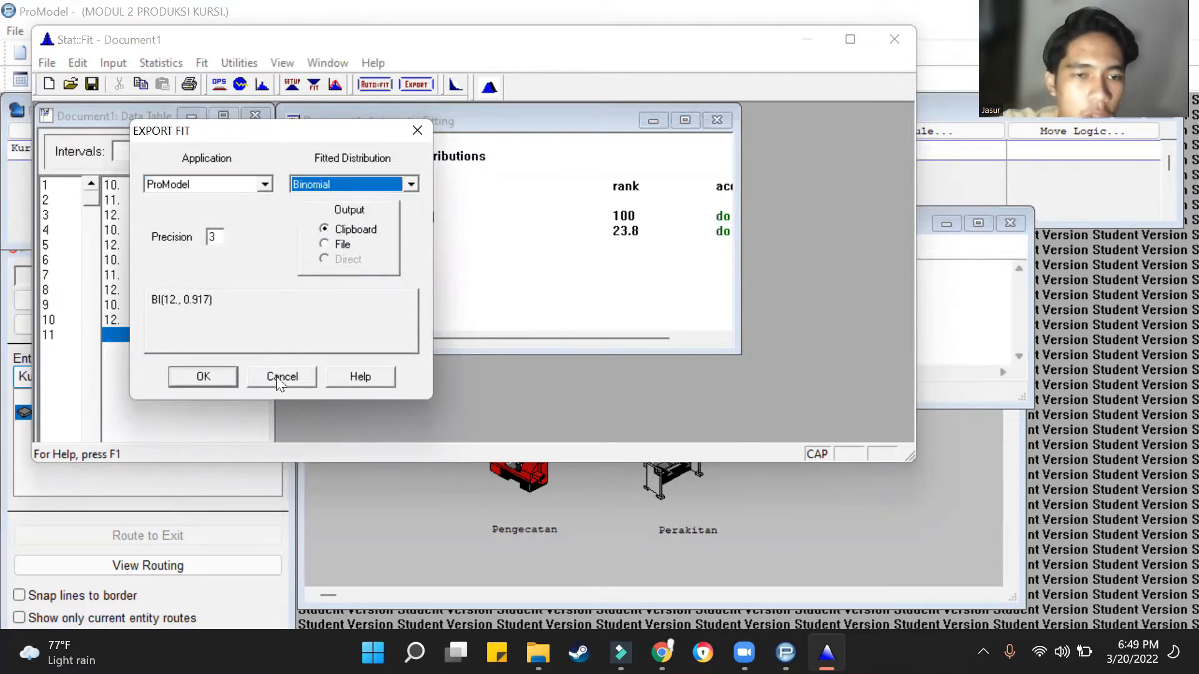
{"action": "left_click", "coordinate": [208, 376]}
{"action": "left_click", "coordinate": [894, 38]}
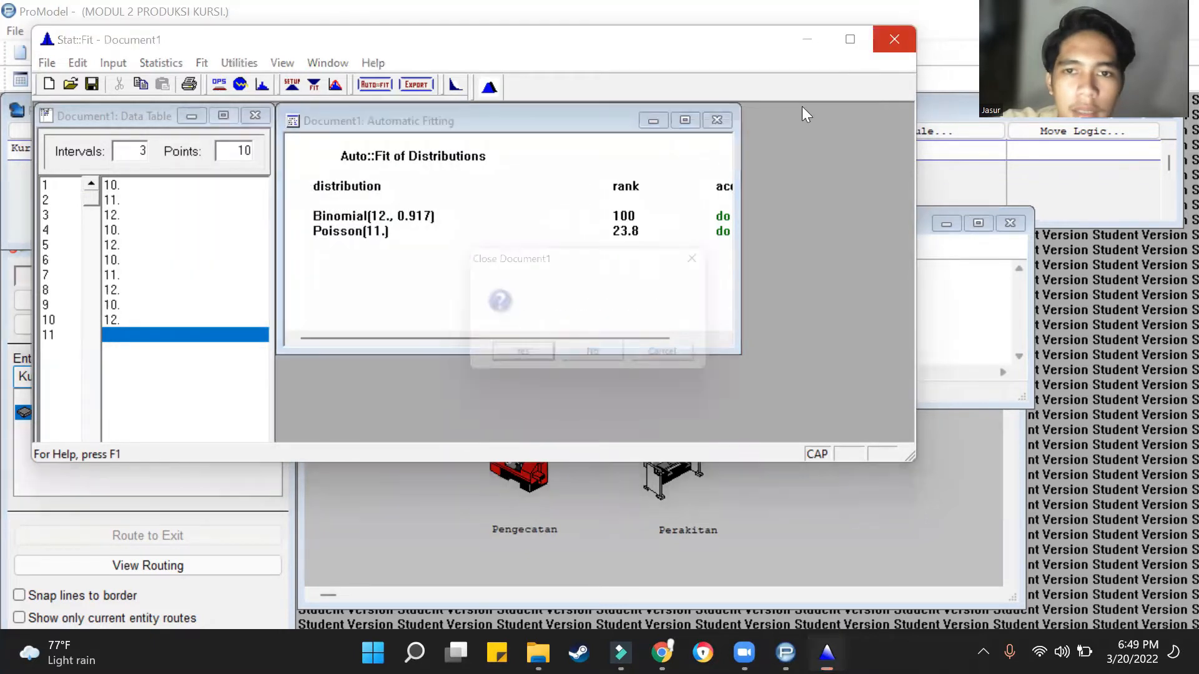
{"action": "left_click", "coordinate": [632, 357]}
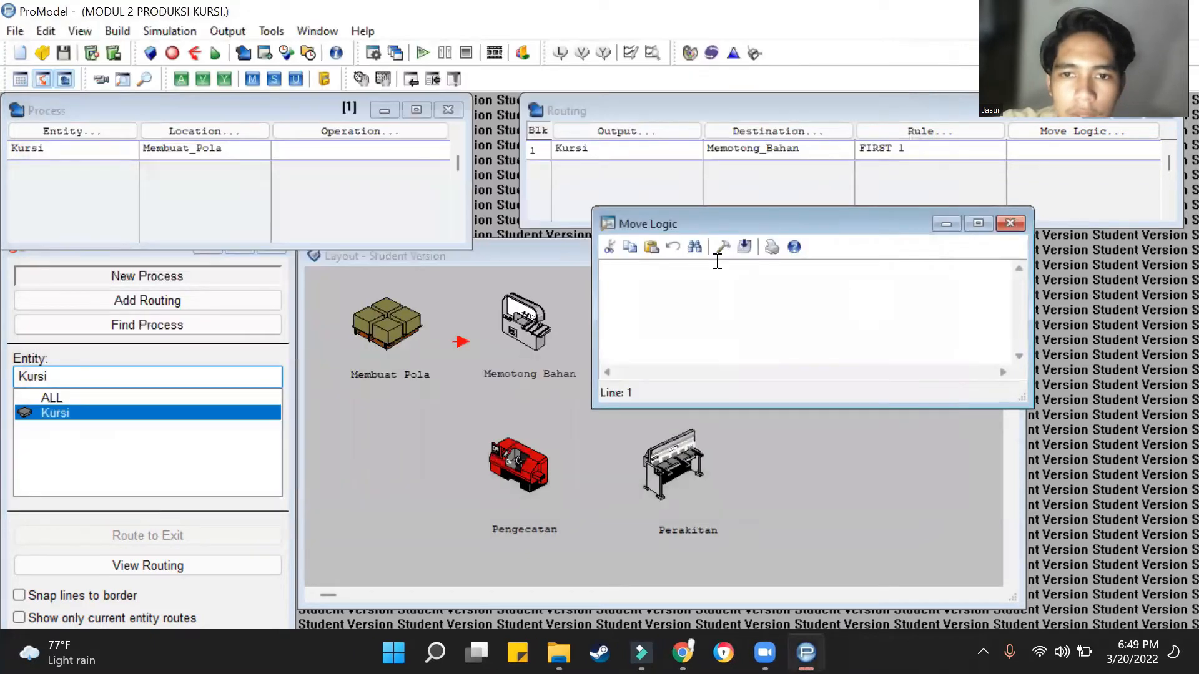
- Set the move logic of the Membuat_Pola to Memotong_Bahan routing to MOVE FOR BI(12., 0.917)
{"action": "left_click", "coordinate": [724, 246]}
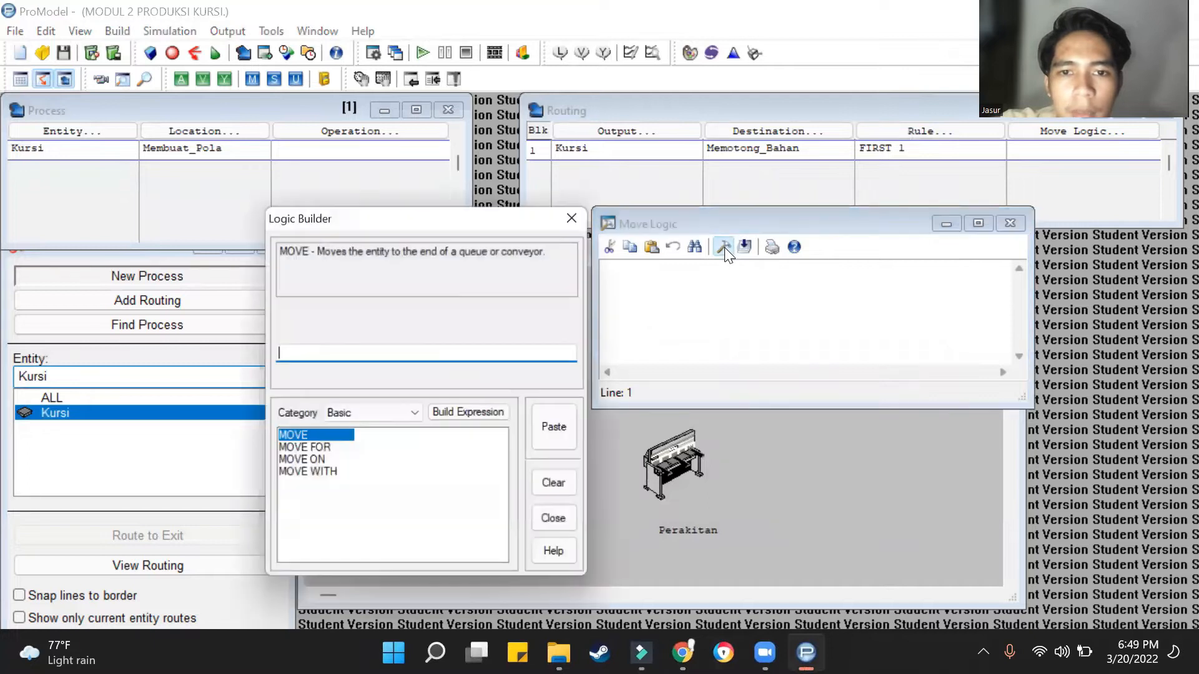
{"action": "left_click", "coordinate": [305, 448]}
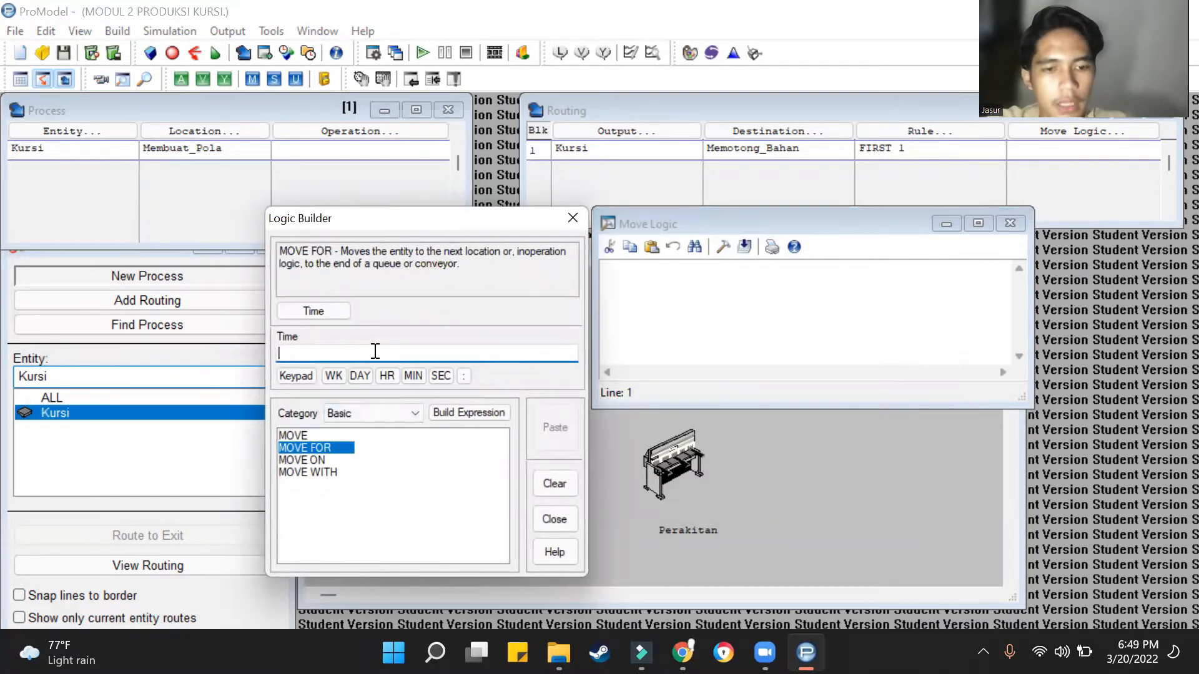
{"action": "type", "text": "BI(12., 0.917)"}
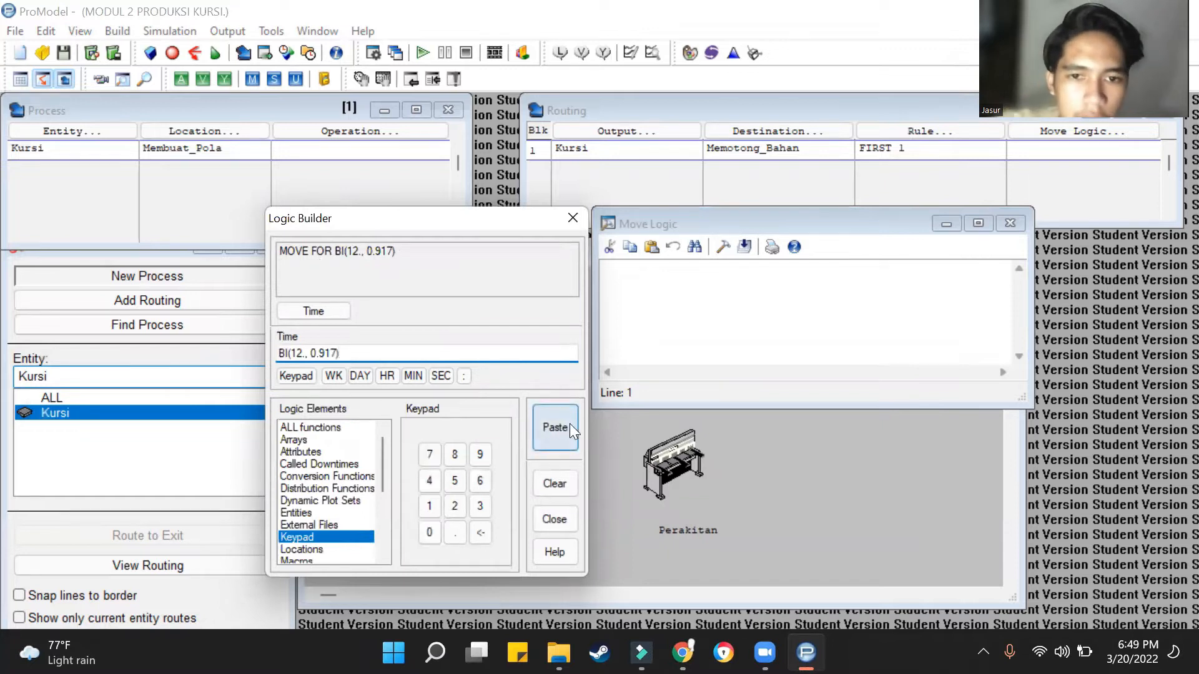
{"action": "left_click", "coordinate": [555, 427]}
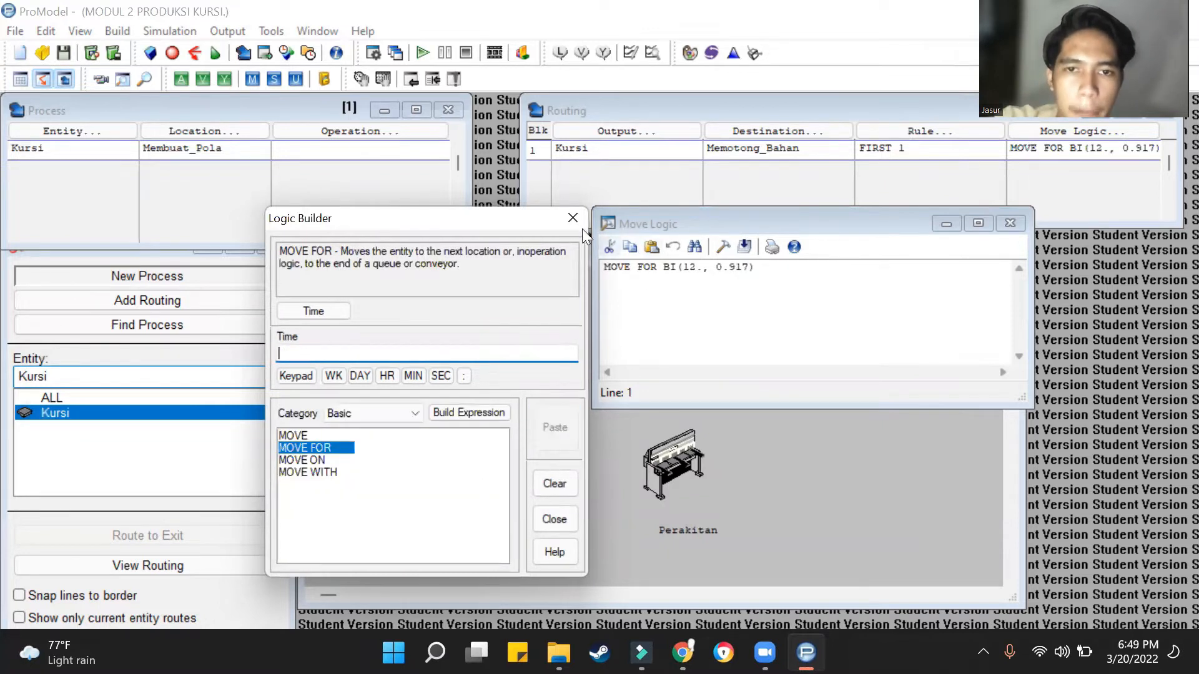
{"action": "left_click", "coordinate": [573, 218]}
{"action": "left_click", "coordinate": [1011, 223]}
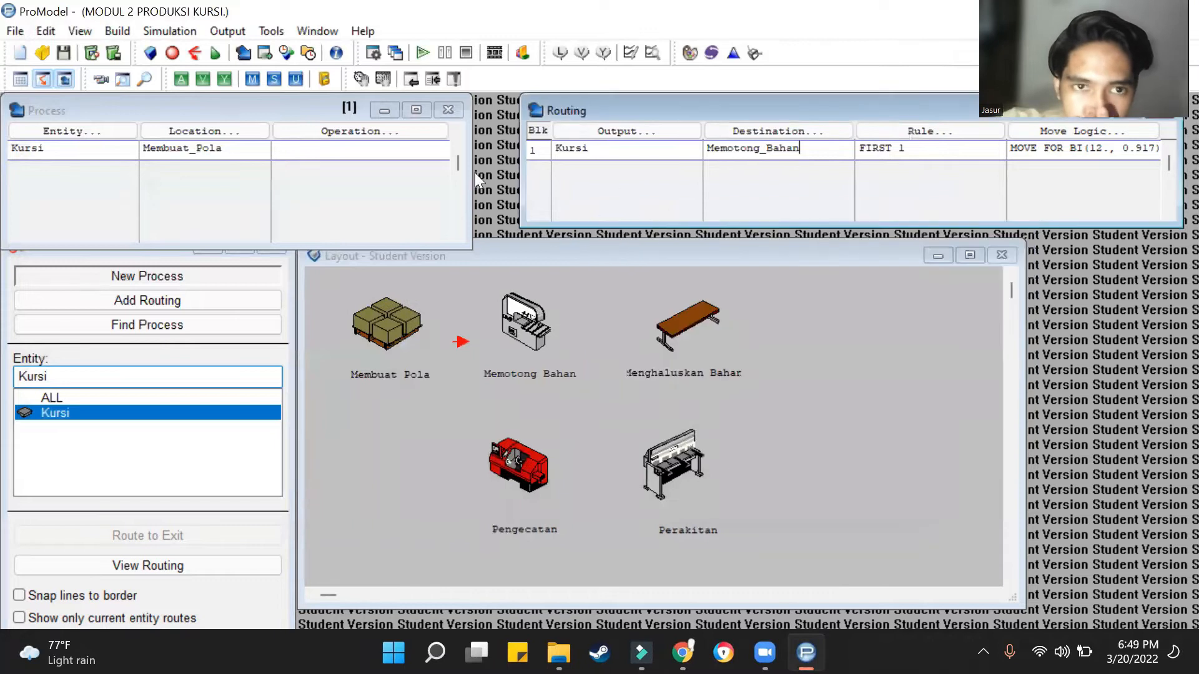
- Add a second process record for entity Kursi at location Memotong_Bahan
{"action": "left_click", "coordinate": [238, 154]}
{"action": "left_click", "coordinate": [235, 162]}
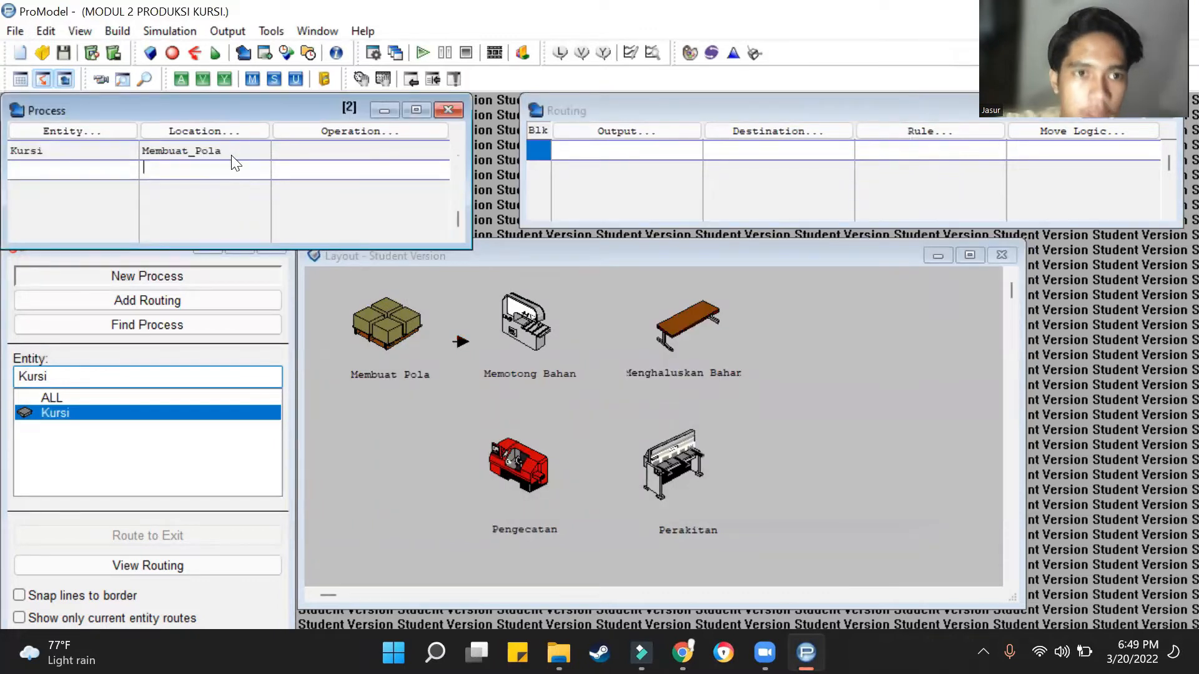
{"action": "left_click", "coordinate": [59, 134]}
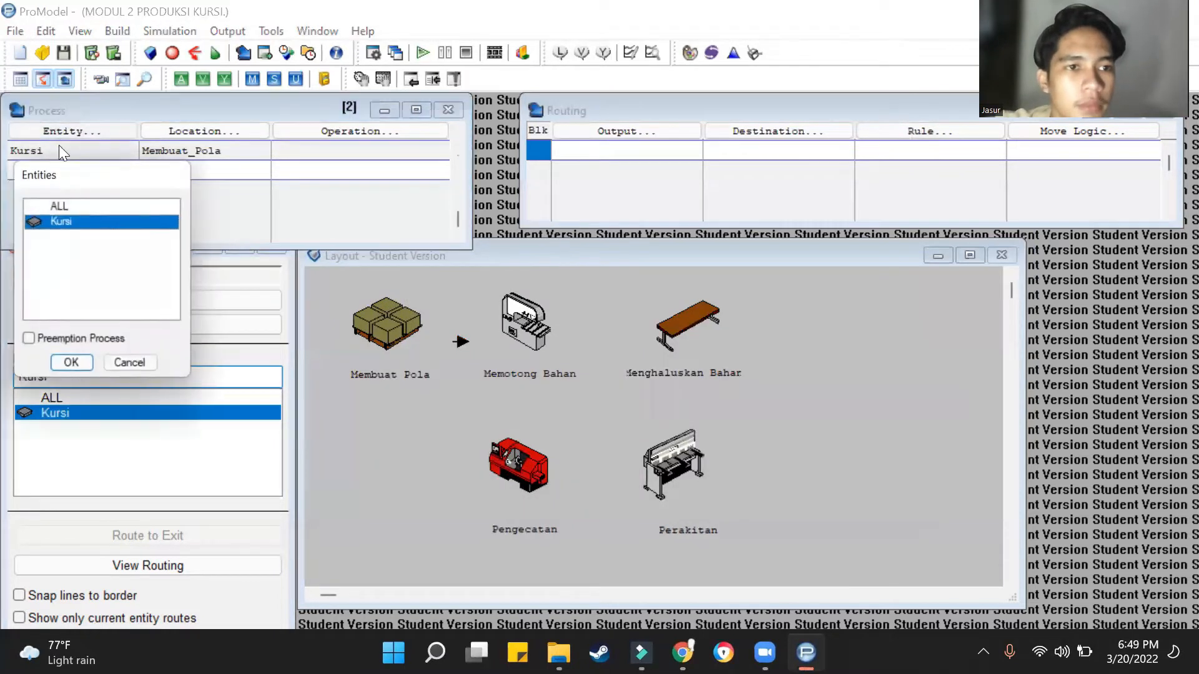
{"action": "double_click", "coordinate": [87, 222]}
{"action": "left_click", "coordinate": [217, 131]}
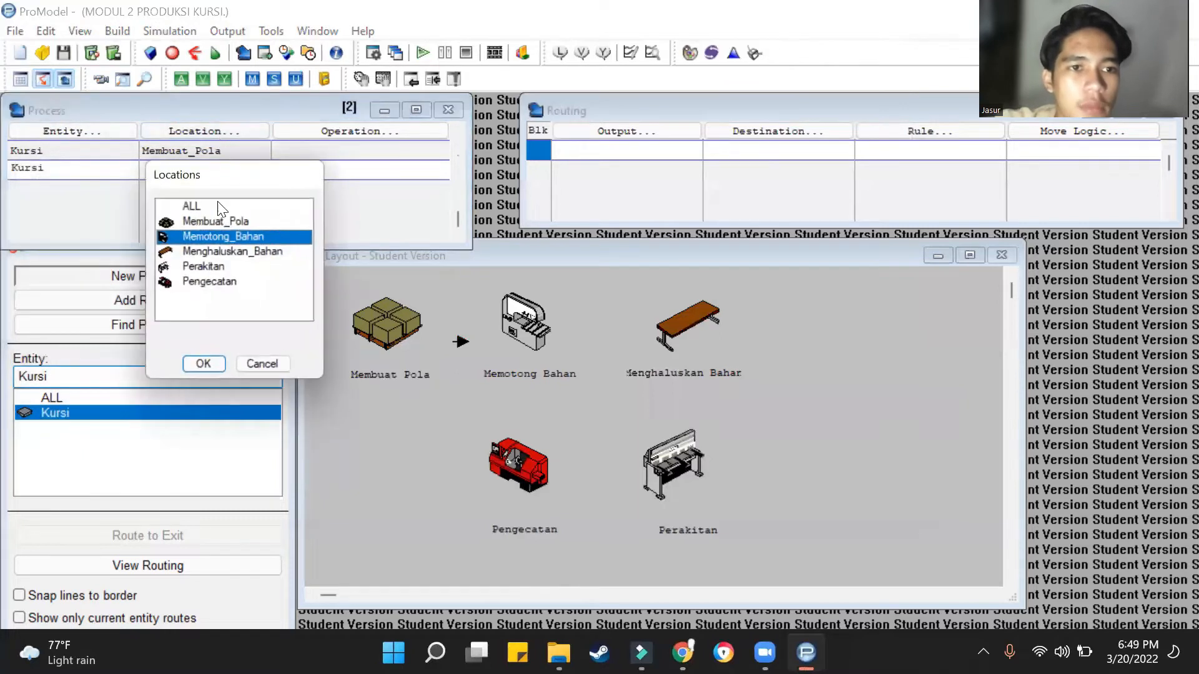
{"action": "double_click", "coordinate": [226, 239]}
- Route the Memotong_Bahan process with output Kursi to the destination Menghaluskan_Bahan
{"action": "left_click", "coordinate": [609, 132]}
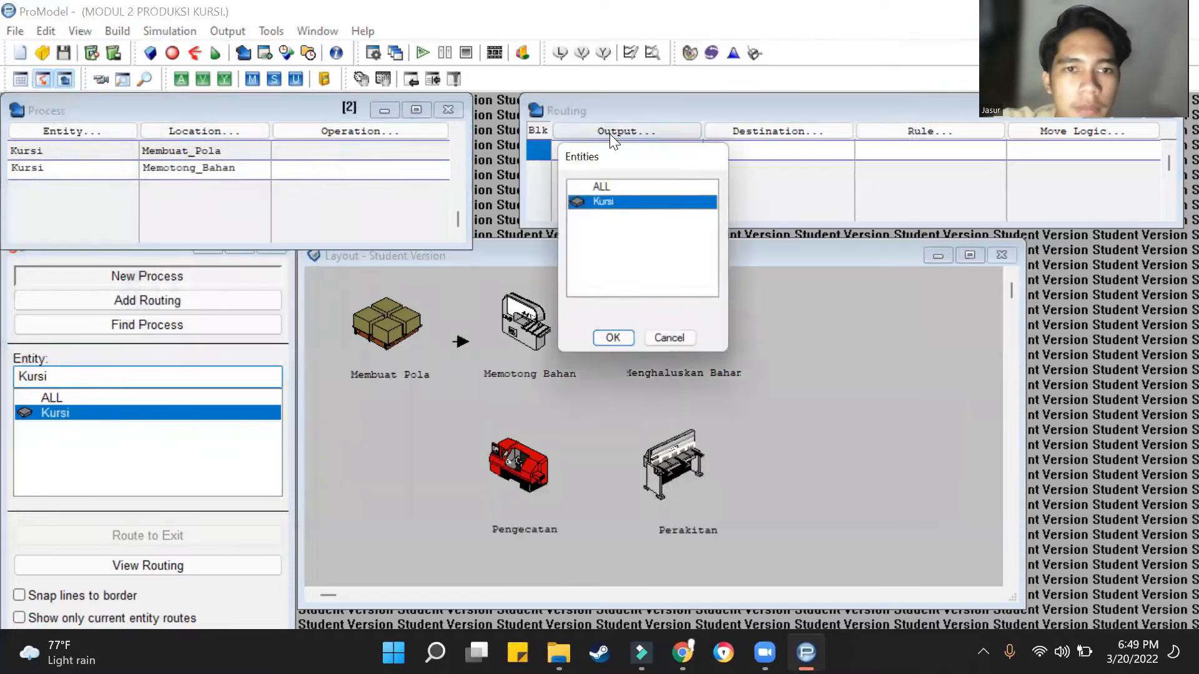
{"action": "double_click", "coordinate": [624, 201]}
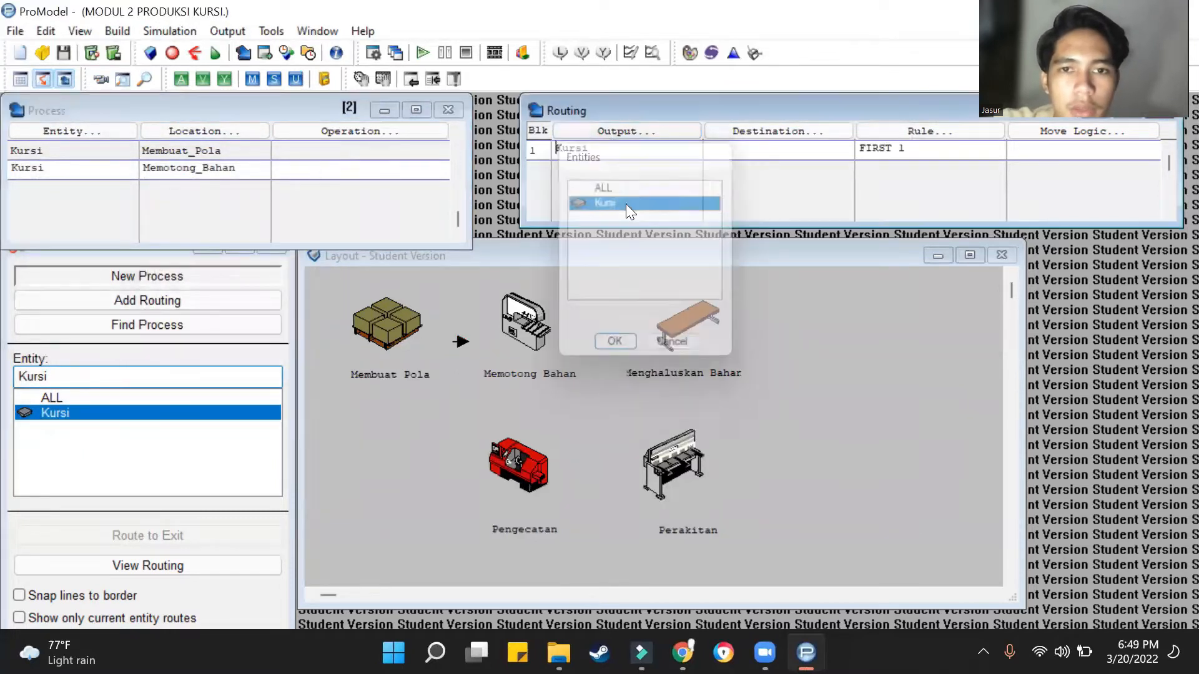
{"action": "left_click", "coordinate": [785, 144]}
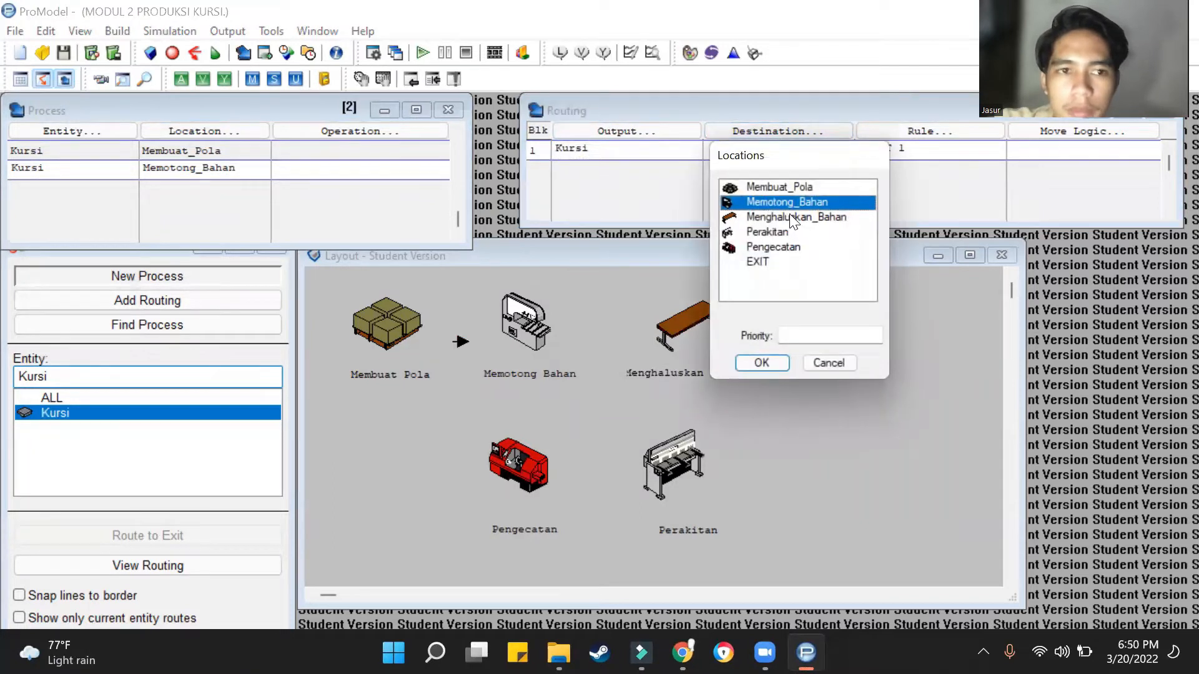
{"action": "double_click", "coordinate": [789, 213]}
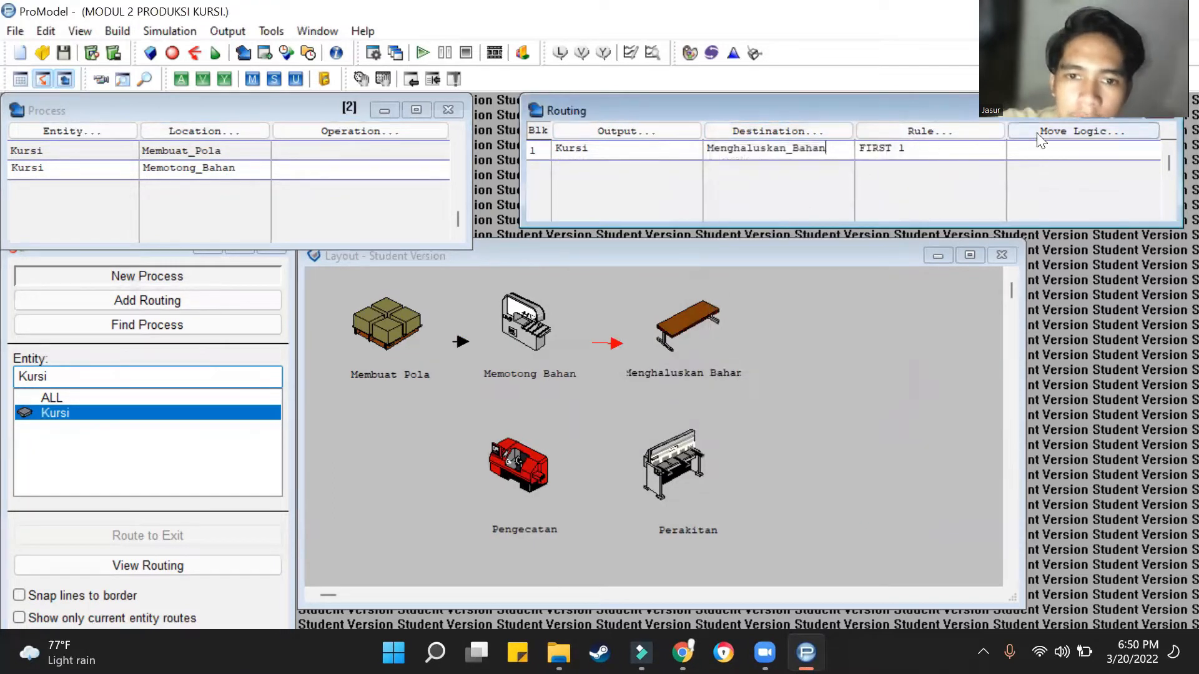
- Switch to Stat::Fit and enter the data values 21, 18, 20, 21, 23, 21, 18, 20, 21 and 23 in the data table
{"action": "left_click", "coordinate": [732, 51]}
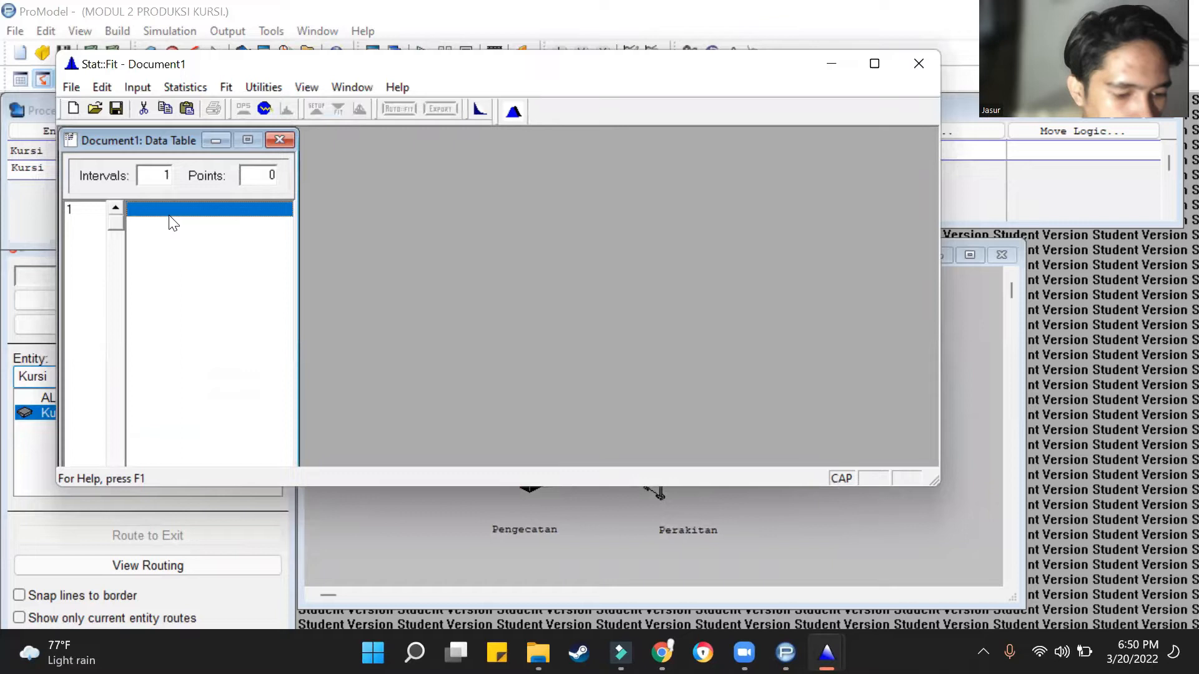
{"action": "type", "text": "21"}
{"action": "key", "text": "Return"}
{"action": "type", "text": "18"}
{"action": "key", "text": "Return"}
{"action": "type", "text": "20"}
{"action": "key", "text": "Return"}
{"action": "type", "text": "21"}
{"action": "key", "text": "Return"}
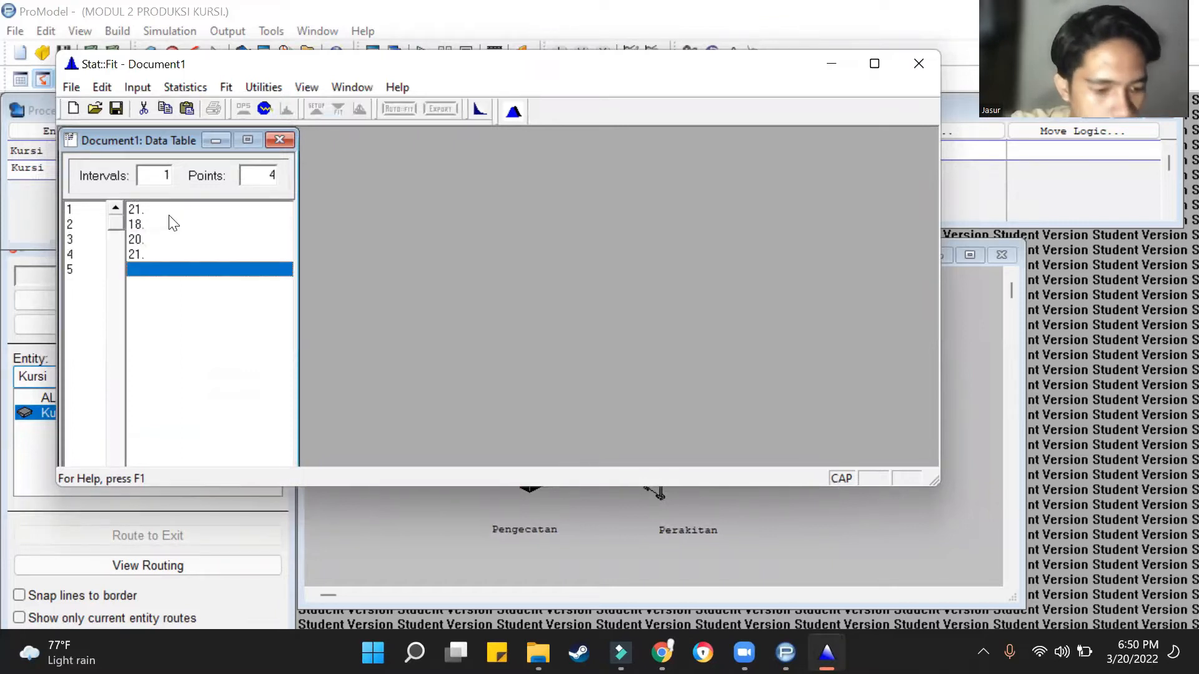
{"action": "type", "text": "23"}
{"action": "key", "text": "Return"}
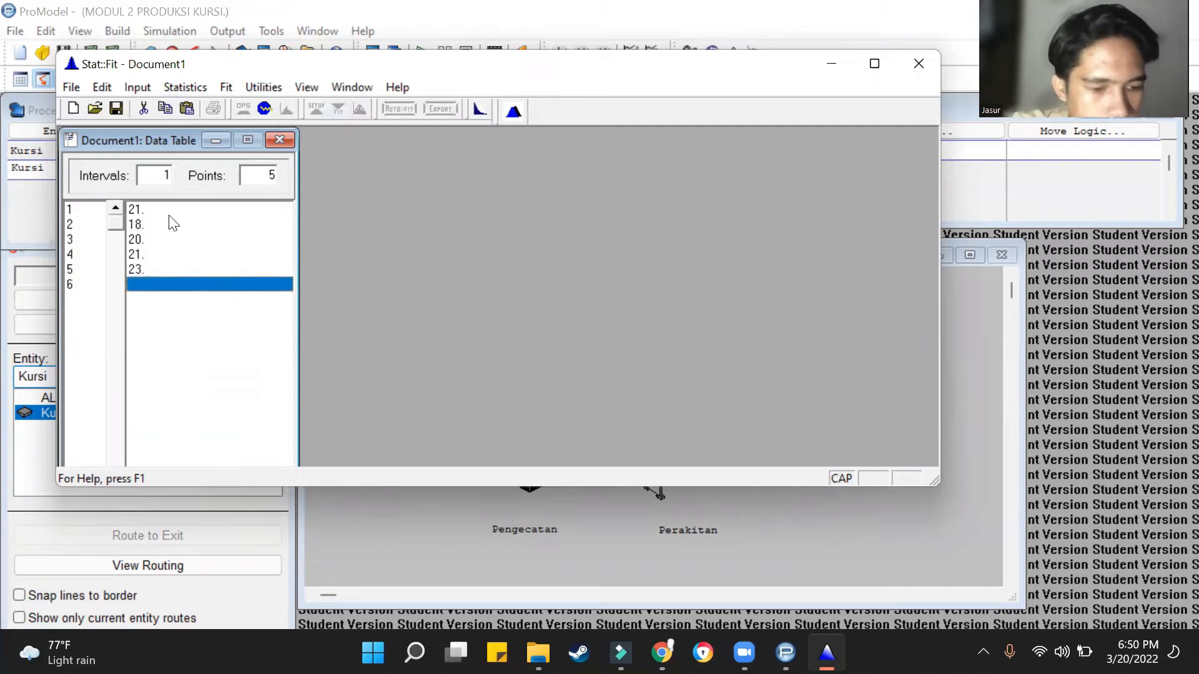
{"action": "type", "text": "21"}
{"action": "key", "text": "Return"}
{"action": "type", "text": "18"}
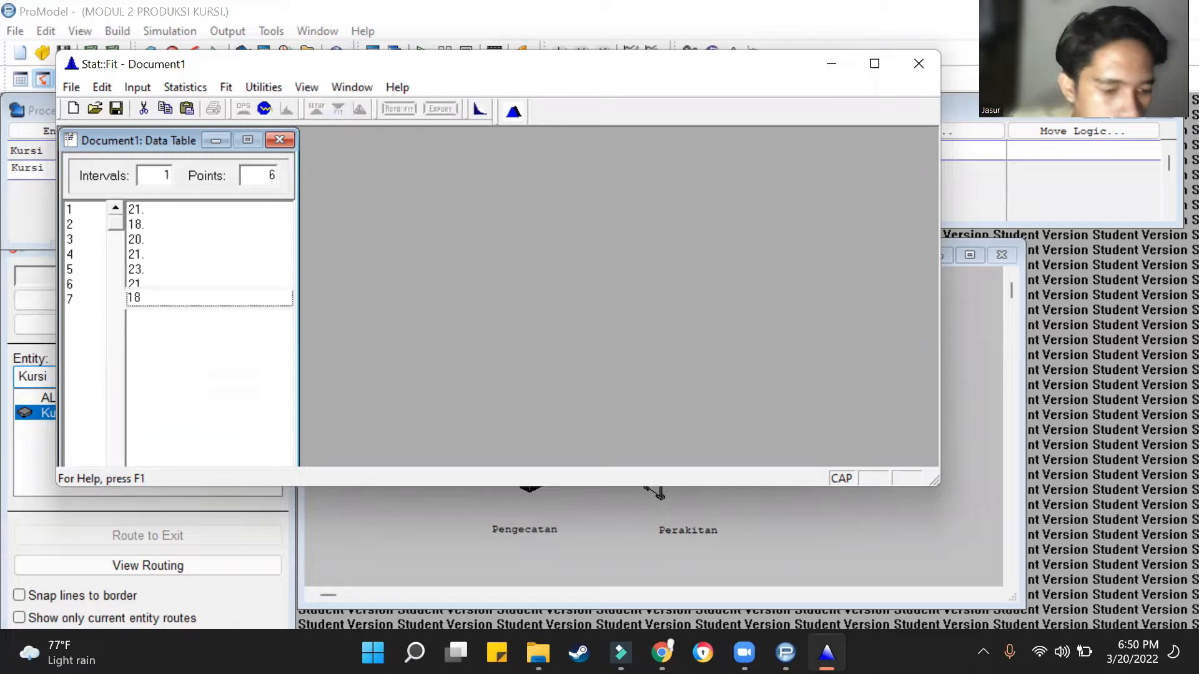
{"action": "key", "text": "Return"}
{"action": "type", "text": "20"}
{"action": "key", "text": "Return"}
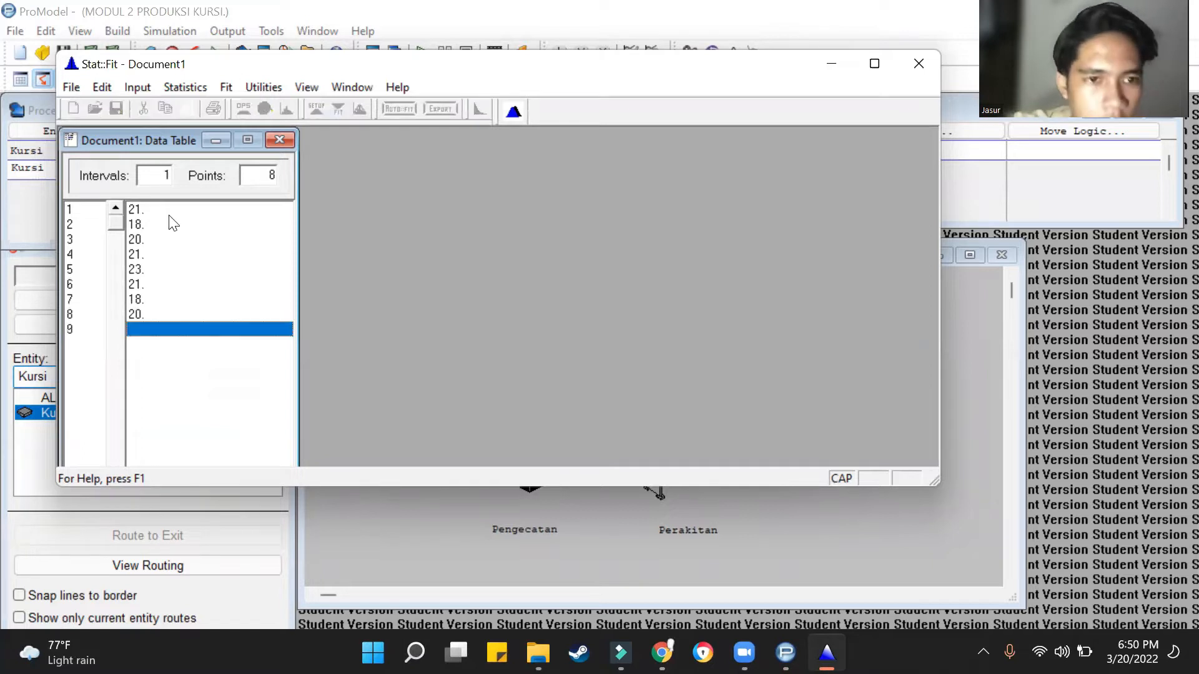
{"action": "type", "text": "21"}
{"action": "key", "text": "Return"}
{"action": "type", "text": "2"}
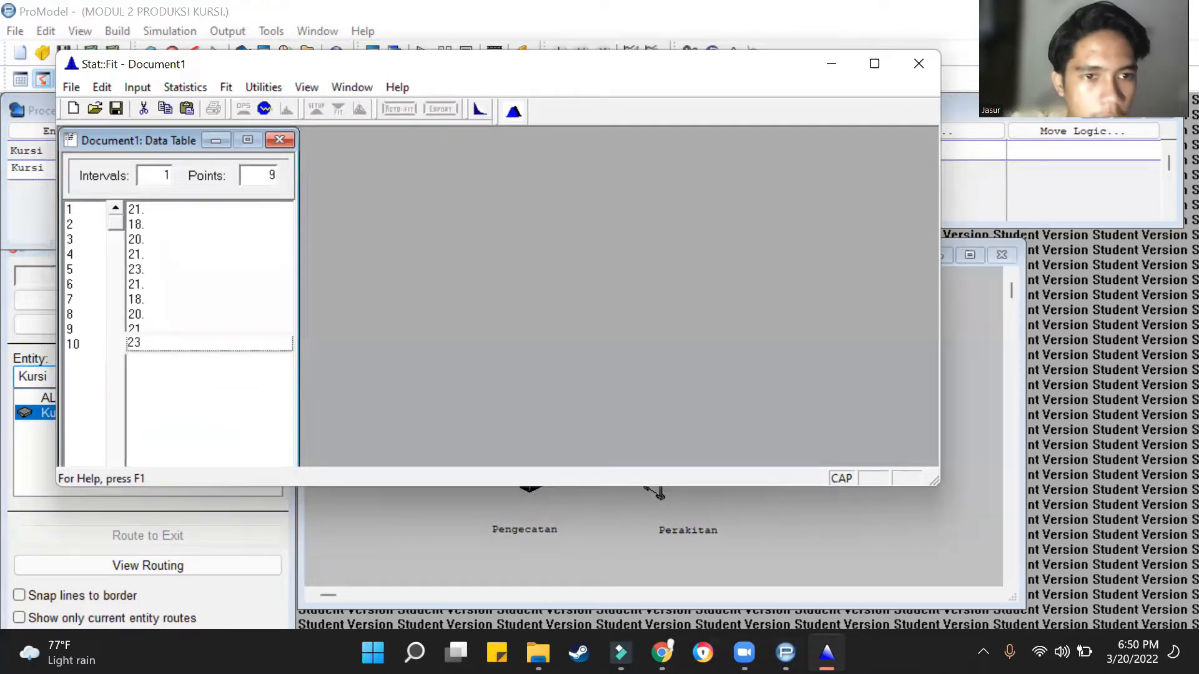
{"action": "type", "text": "3"}
{"action": "key", "text": "Return"}
- Run Auto::Fit with discrete distributions on the new data and select the Binomial fit
{"action": "left_click", "coordinate": [397, 109]}
{"action": "left_click", "coordinate": [300, 229]}
{"action": "left_click", "coordinate": [227, 377]}
{"action": "left_click", "coordinate": [602, 241]}
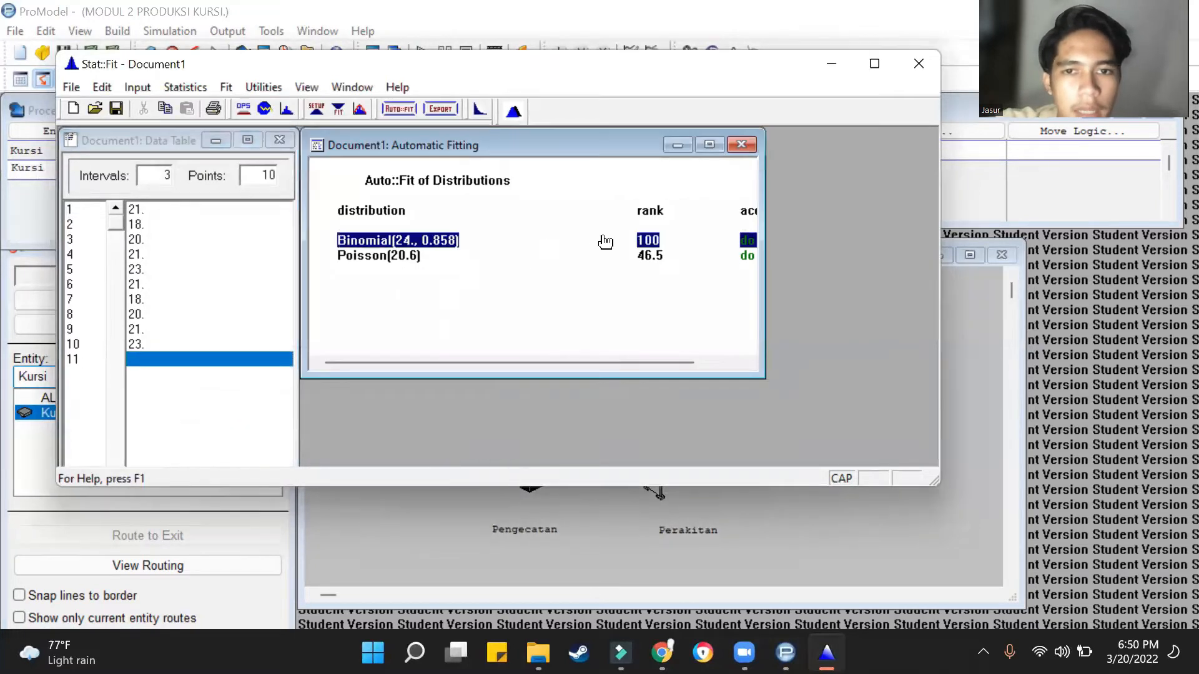
- Export the Binomial fit in ProModel format to the clipboard, and close Stat::Fit without saving the document
{"action": "left_click", "coordinate": [441, 109]}
{"action": "left_click", "coordinate": [260, 208]}
{"action": "scroll", "coordinate": [216, 258], "scroll_direction": "up", "scroll_amount": 3}
{"action": "scroll", "coordinate": [216, 259], "scroll_direction": "up", "scroll_amount": 1}
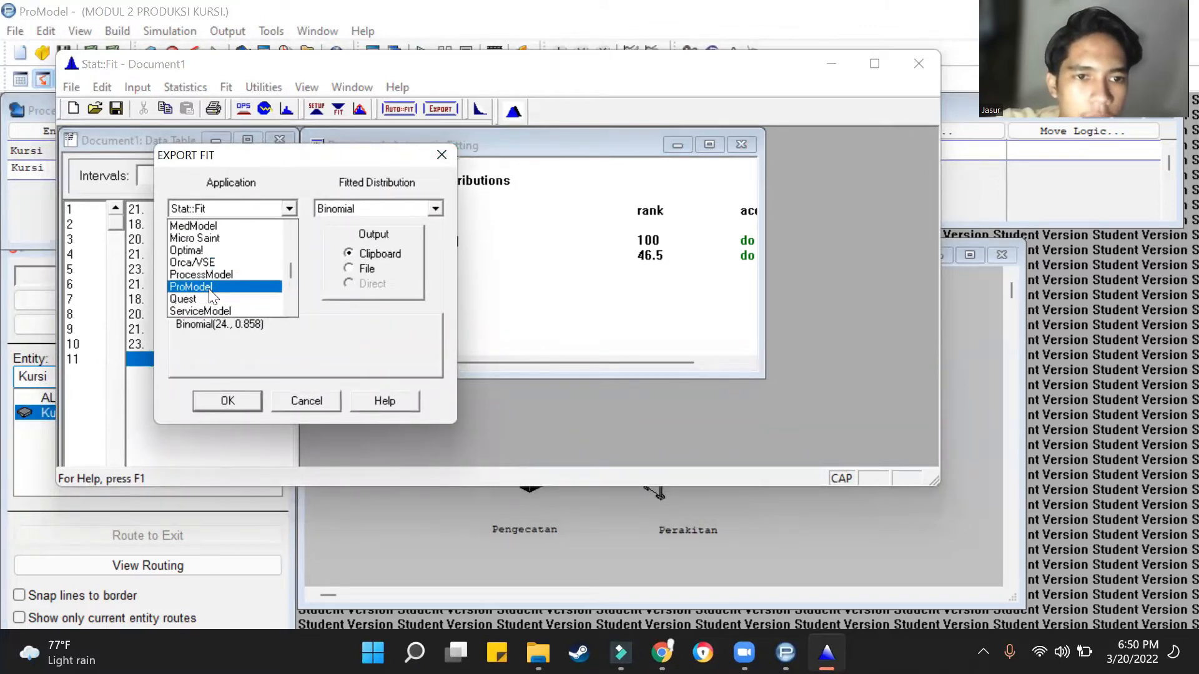
{"action": "left_click", "coordinate": [216, 286]}
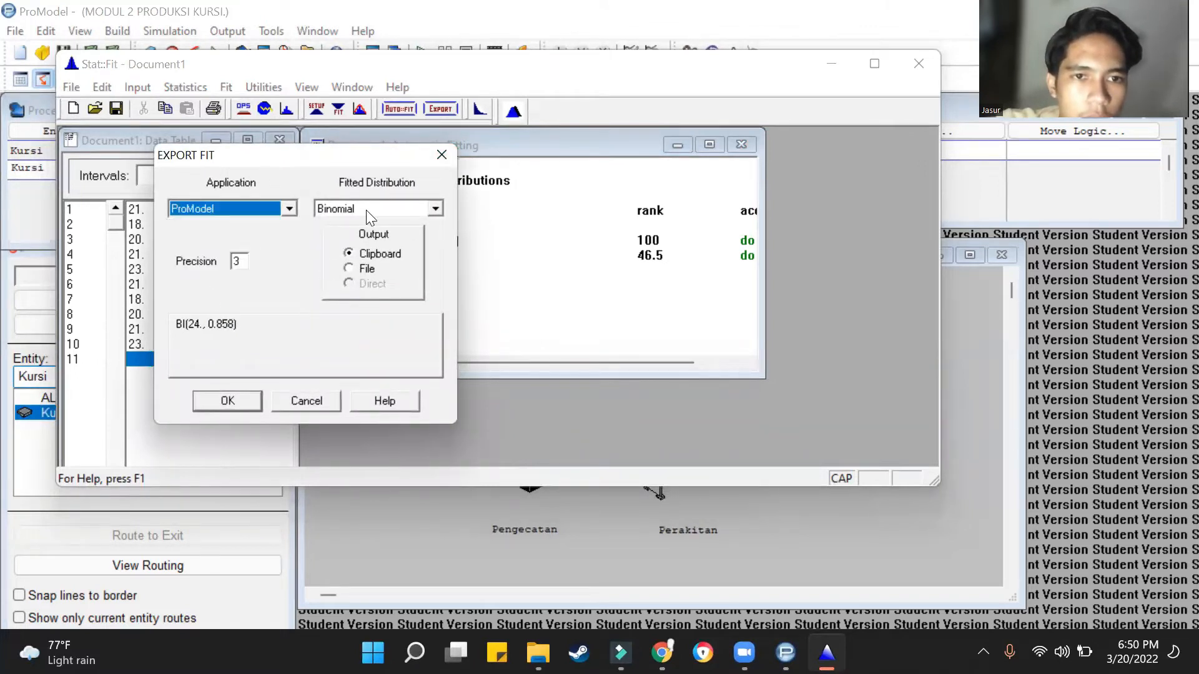
{"action": "left_click", "coordinate": [239, 400]}
{"action": "left_click", "coordinate": [918, 63]}
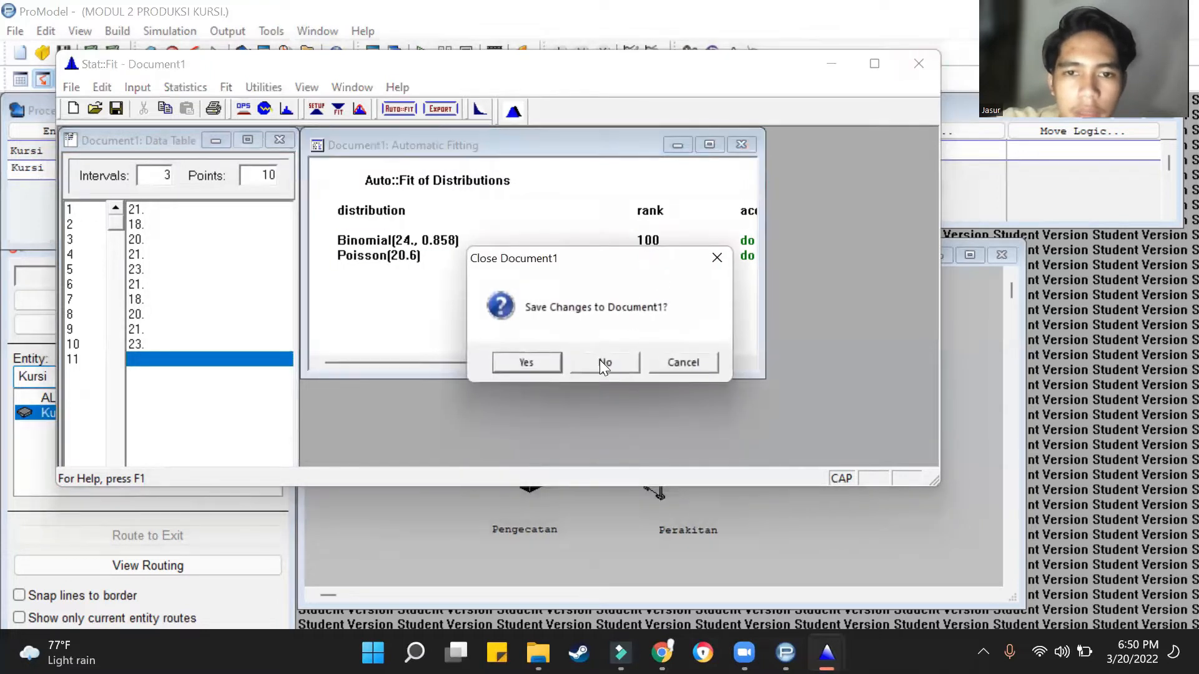
{"action": "left_click", "coordinate": [601, 361]}
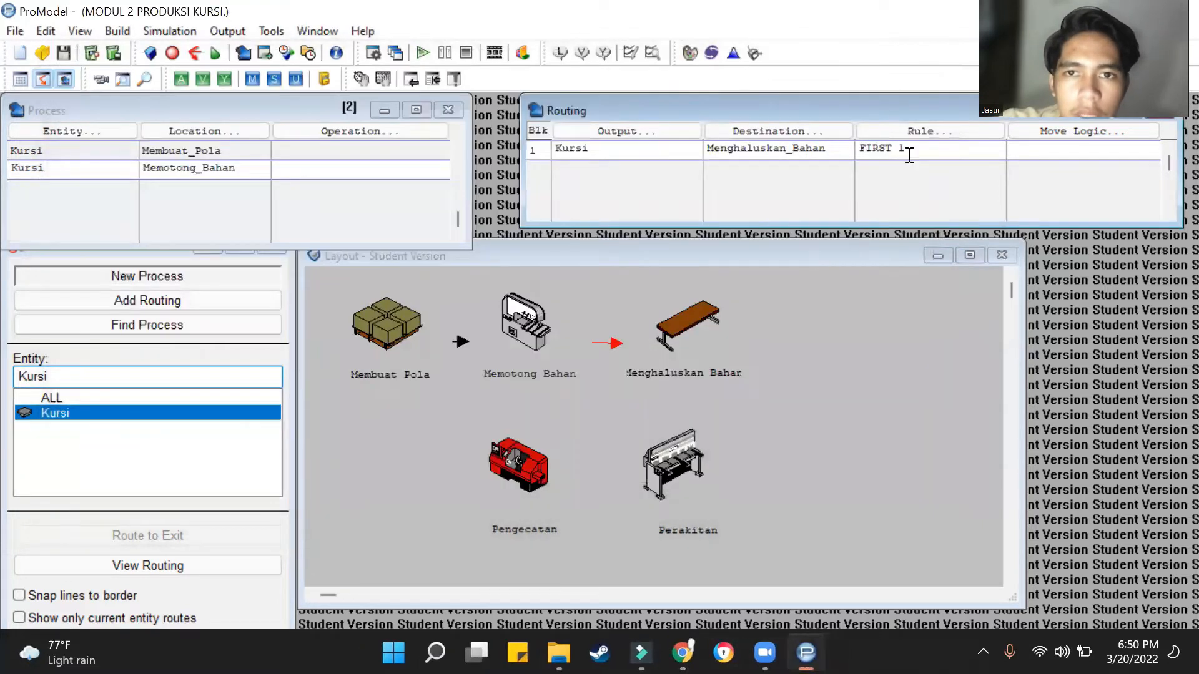
- Set the move logic of the Memotong_Bahan to Menghaluskan_Bahan routing to MOVE FOR BI(24., 0.858)
{"action": "left_click", "coordinate": [1030, 149]}
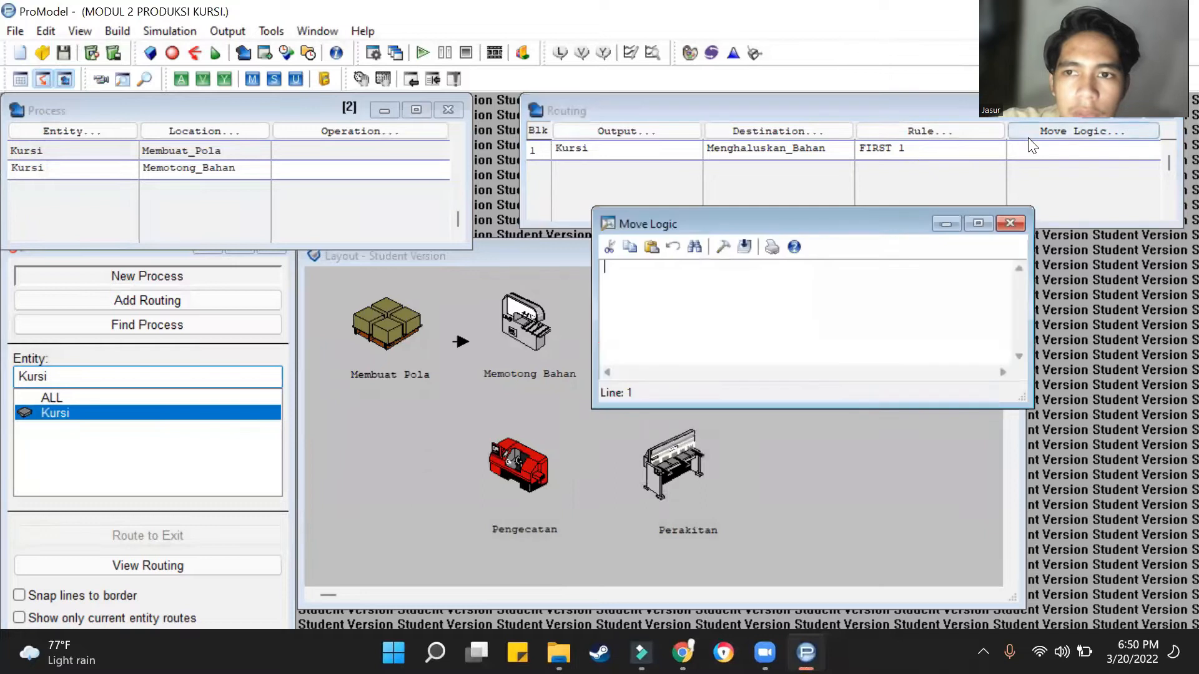
{"action": "left_click", "coordinate": [721, 247]}
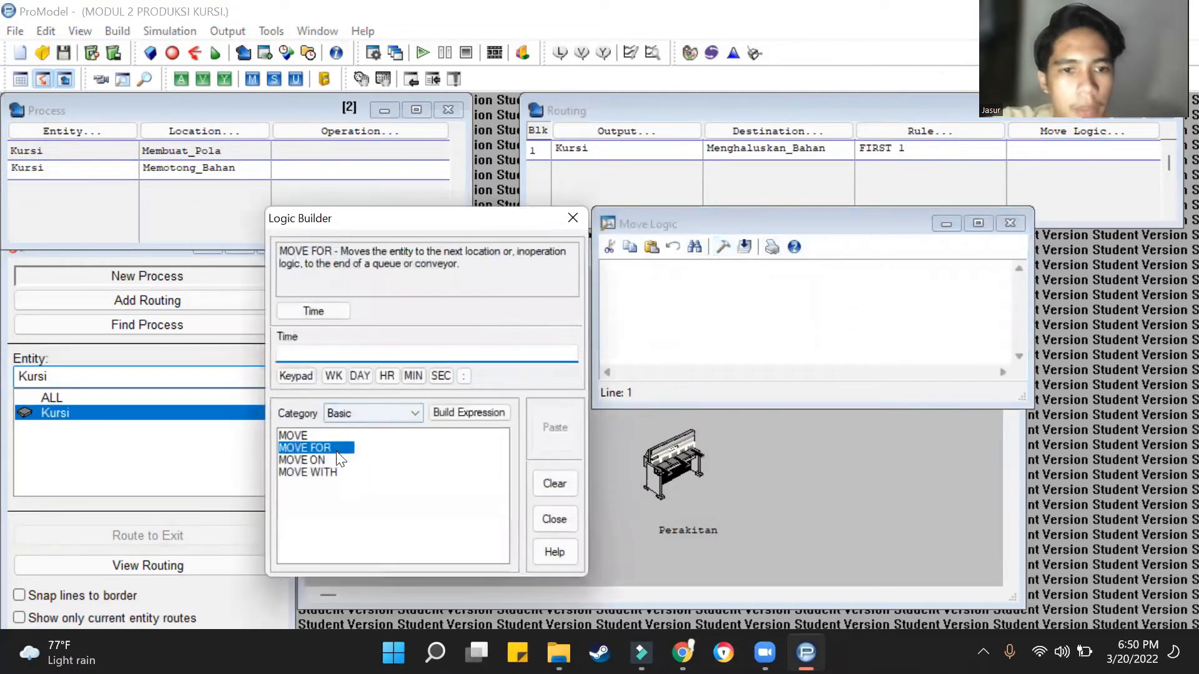
{"action": "left_click", "coordinate": [335, 353]}
{"action": "type", "text": "BI(24., 0.858)"}
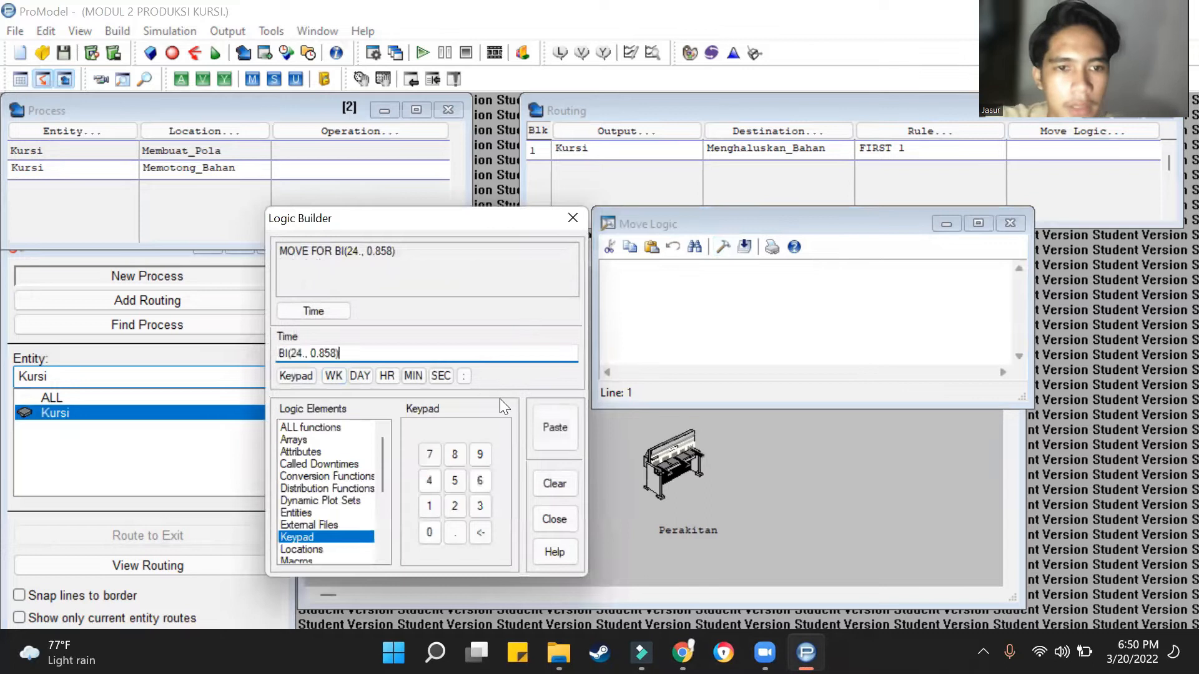
{"action": "left_click", "coordinate": [551, 427]}
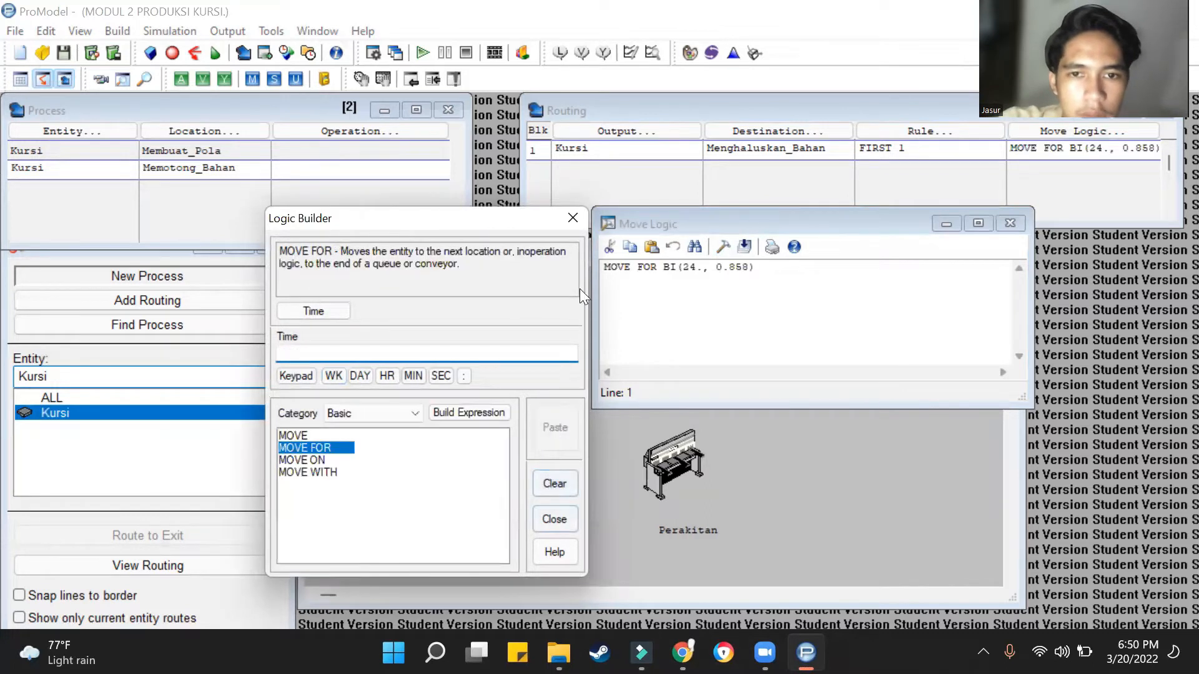
{"action": "left_click", "coordinate": [573, 218]}
{"action": "left_click", "coordinate": [1011, 223]}
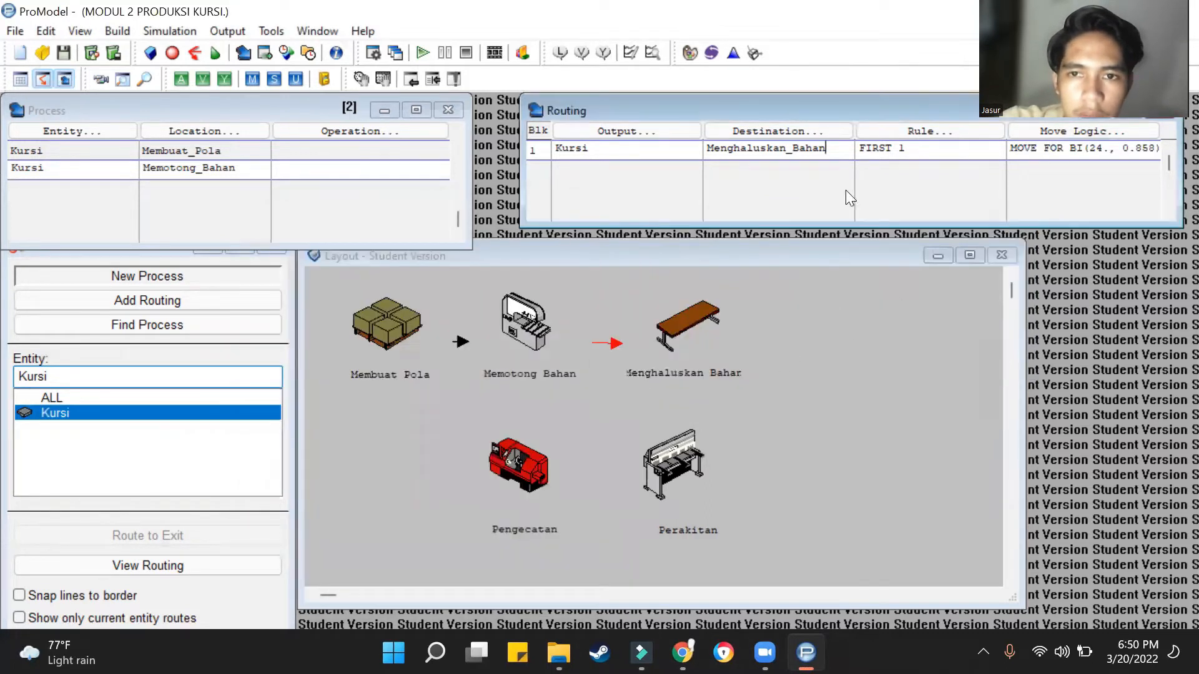
- Add a third process record for entity Kursi at location Menghaluskan_Bahan
{"action": "left_click", "coordinate": [251, 163]}
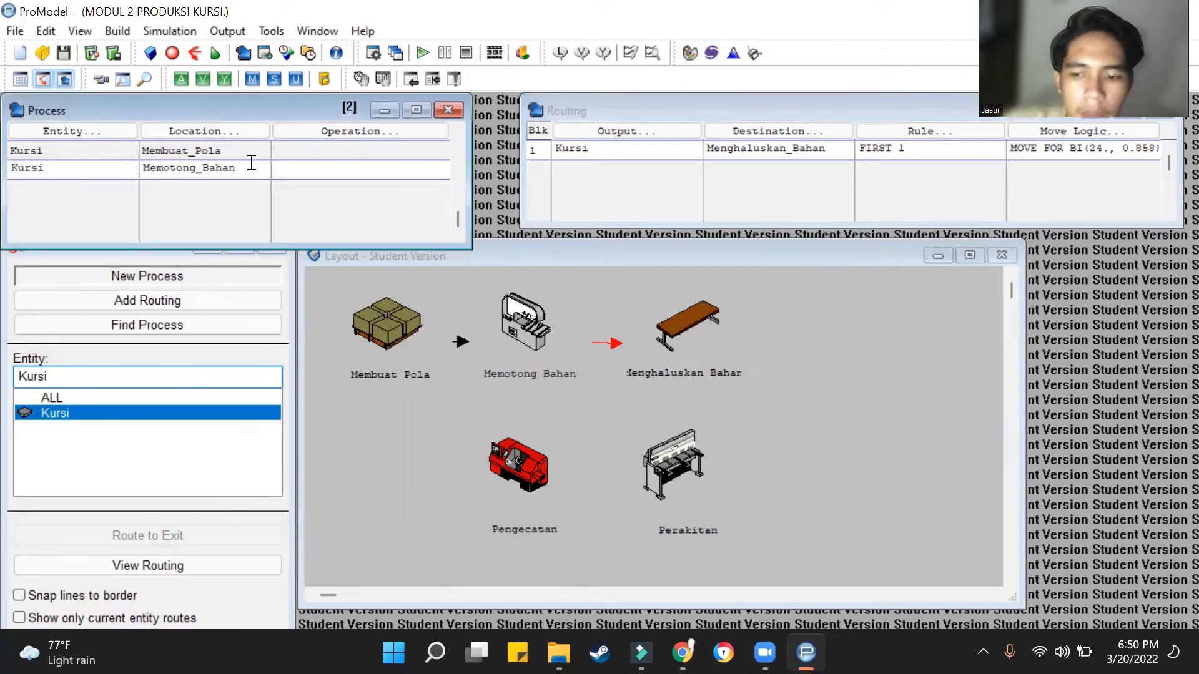
{"action": "key", "text": "Down"}
{"action": "left_click", "coordinate": [11, 187]}
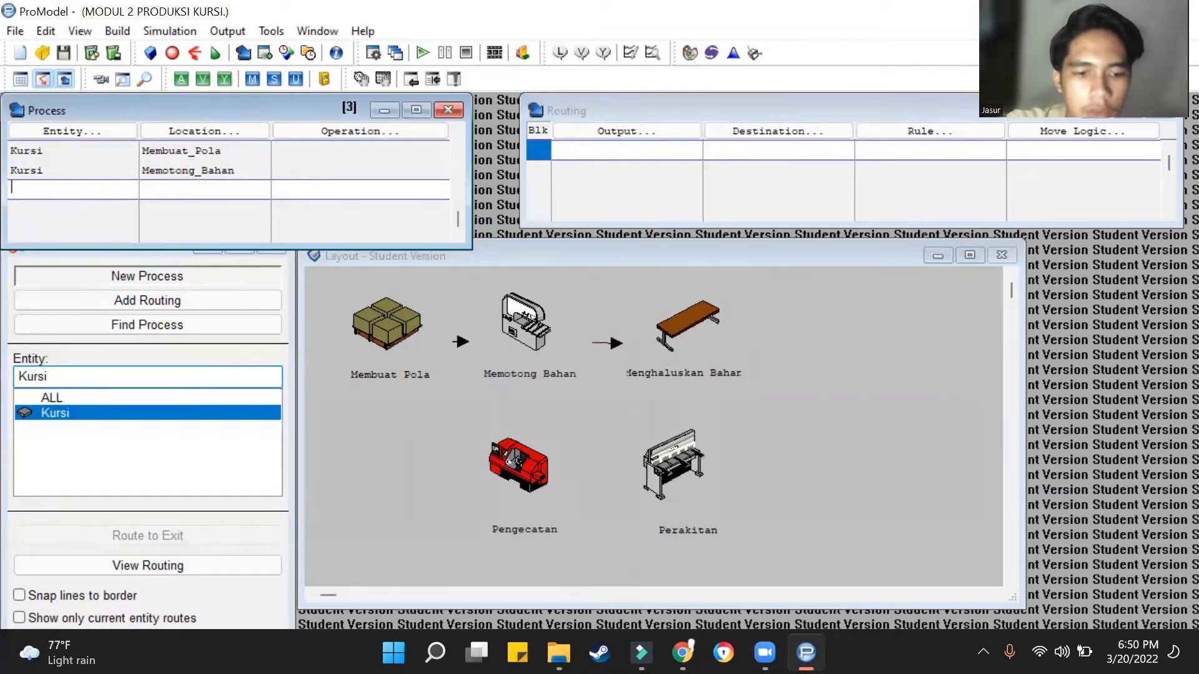
{"action": "type", "text": "Kursi"}
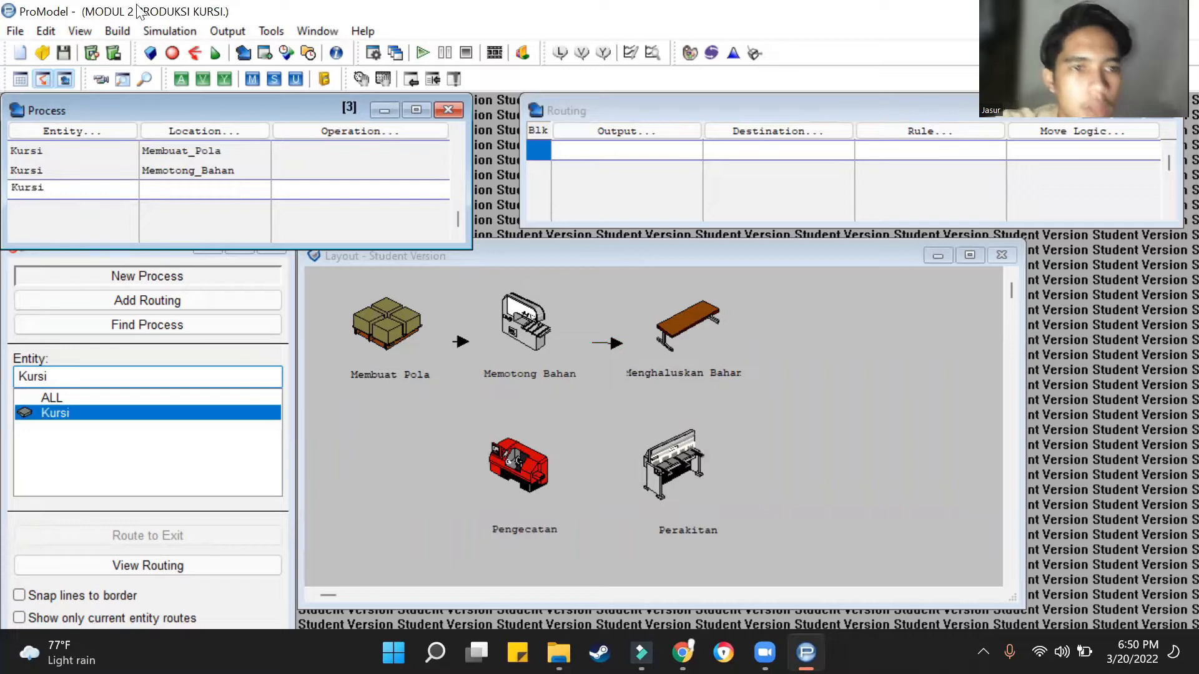
{"action": "left_click", "coordinate": [227, 129]}
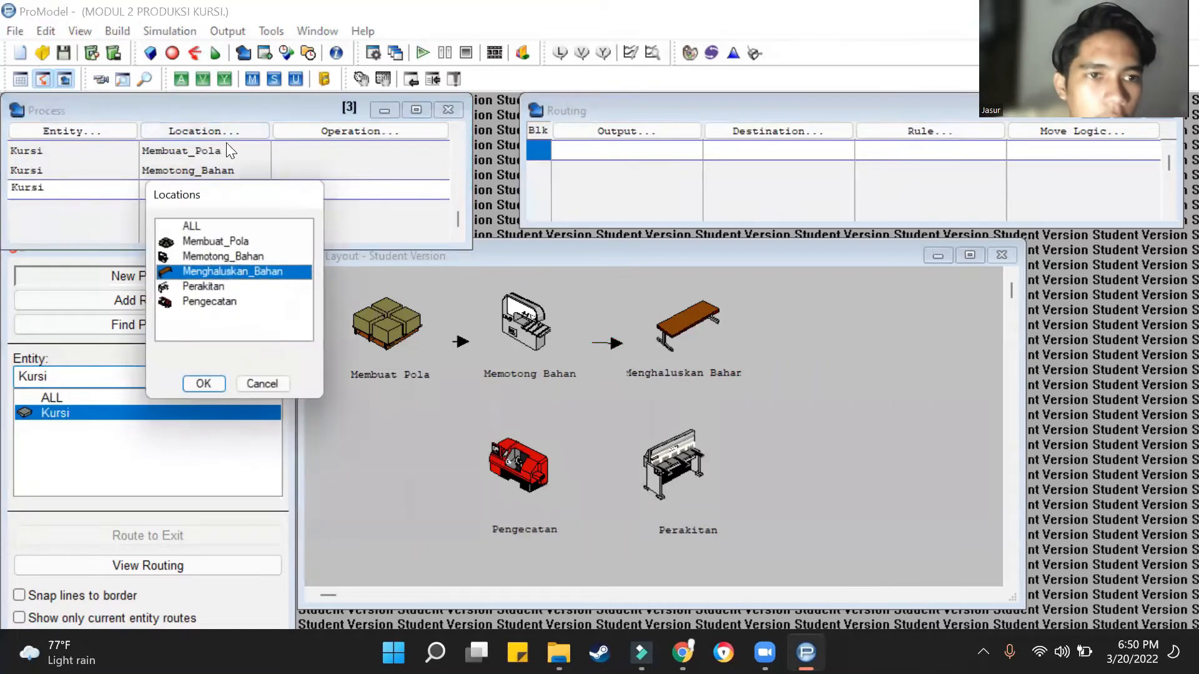
{"action": "double_click", "coordinate": [231, 272]}
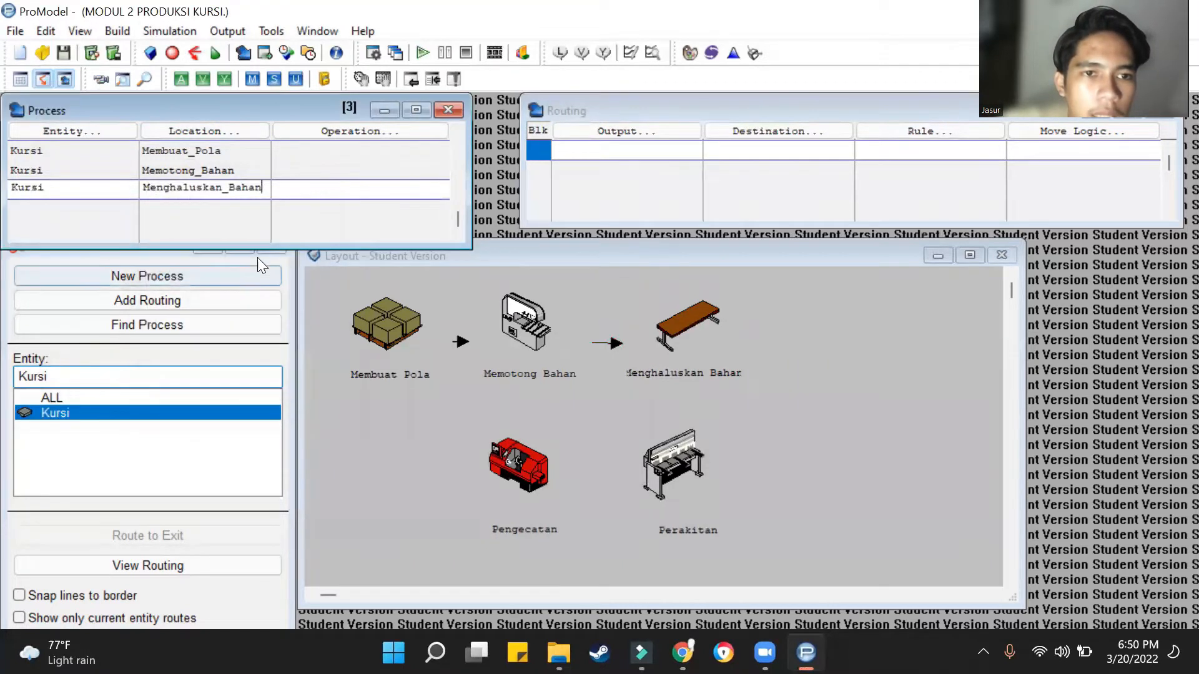
- Route the Menghaluskan_Bahan process with output Kursi to the destination Perakitan
{"action": "left_click", "coordinate": [605, 132]}
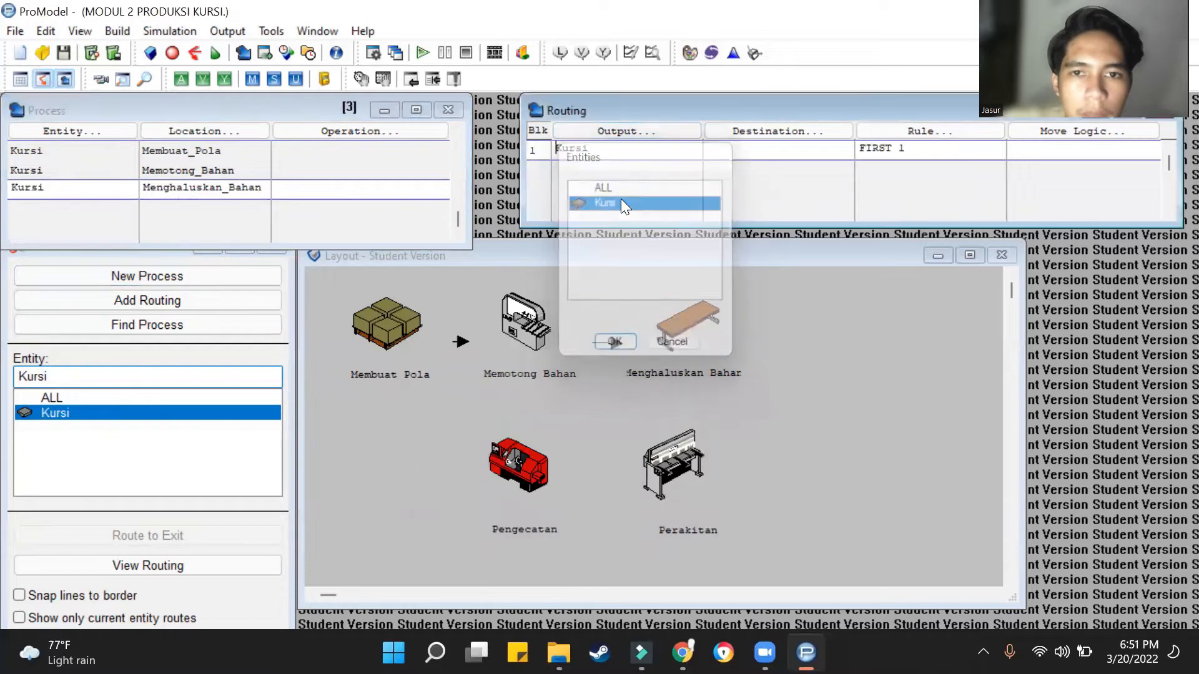
{"action": "double_click", "coordinate": [621, 198]}
{"action": "left_click", "coordinate": [804, 128]}
{"action": "double_click", "coordinate": [788, 233]}
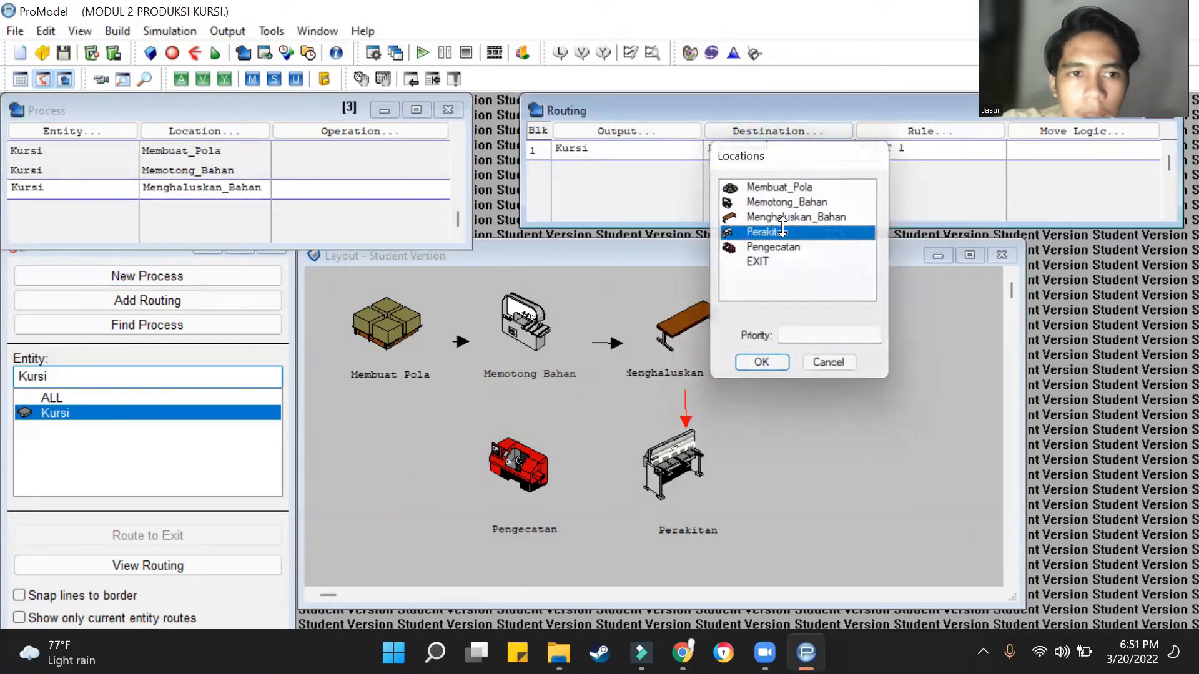
- Open Stat::Fit and enter the data points 19, 18, 20, 21, 18, 19, 18, 20, 21, 18 in the data table
{"action": "left_click", "coordinate": [733, 54]}
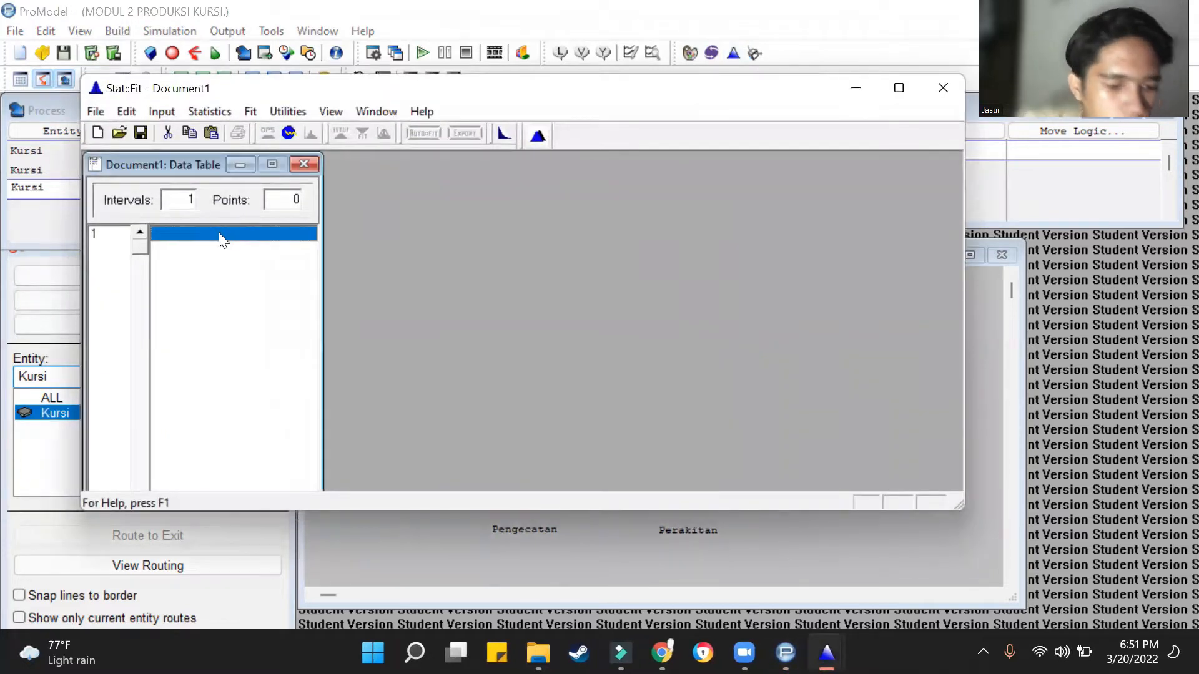
{"action": "type", "text": "19"}
{"action": "key", "text": "Return"}
{"action": "type", "text": "18"}
{"action": "key", "text": "Return"}
{"action": "type", "text": "20"}
{"action": "key", "text": "Return"}
{"action": "type", "text": "21"}
{"action": "key", "text": "Return"}
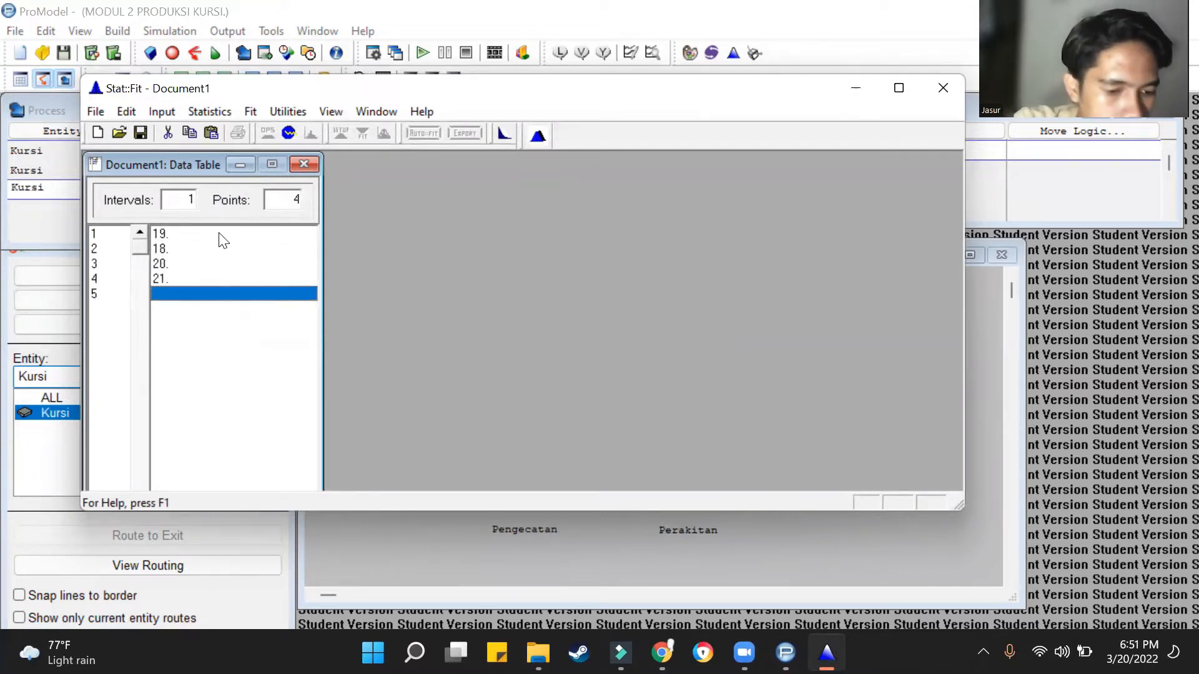
{"action": "type", "text": "18"}
{"action": "key", "text": "Return"}
{"action": "type", "text": "1"}
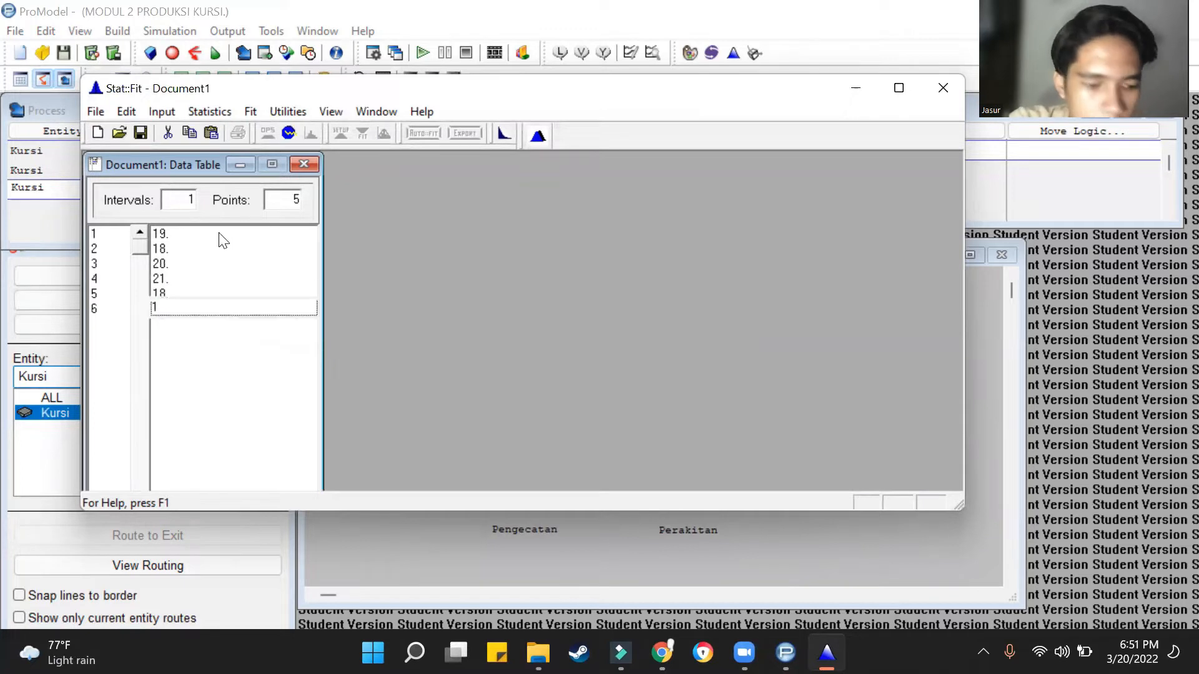
{"action": "type", "text": "9"}
{"action": "key", "text": "Return"}
{"action": "type", "text": "18"}
{"action": "key", "text": "Return"}
{"action": "type", "text": "20."}
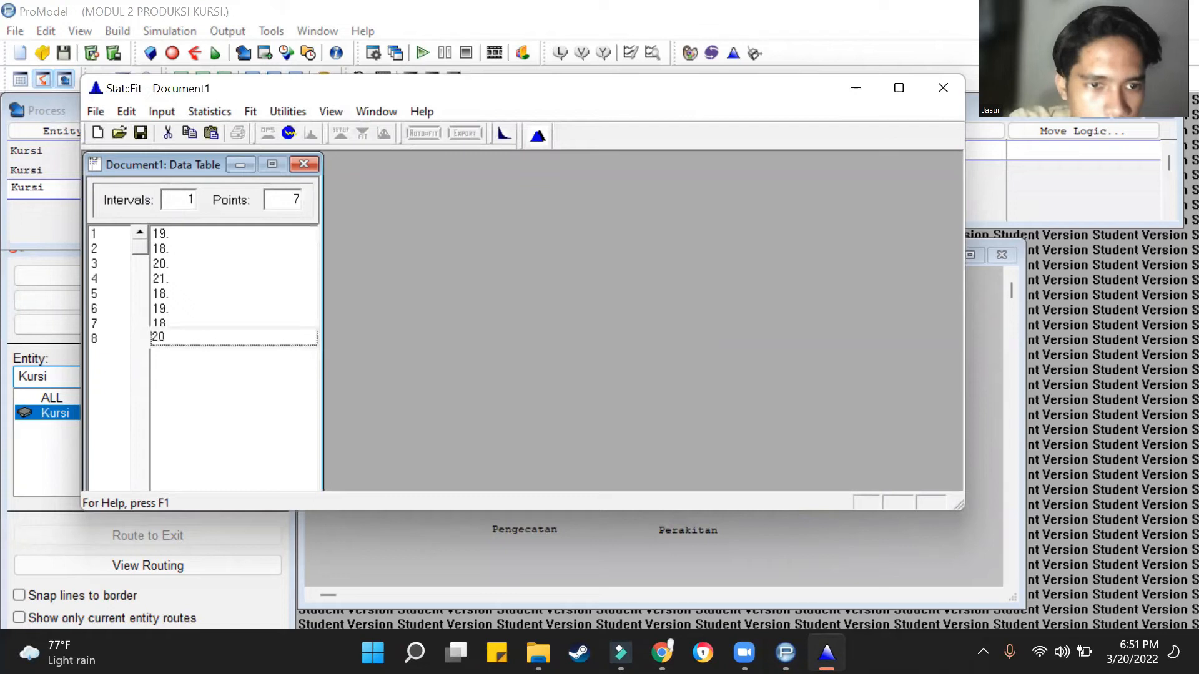
{"action": "key", "text": "Return"}
{"action": "type", "text": "21"}
{"action": "key", "text": "Return"}
{"action": "type", "text": "18"}
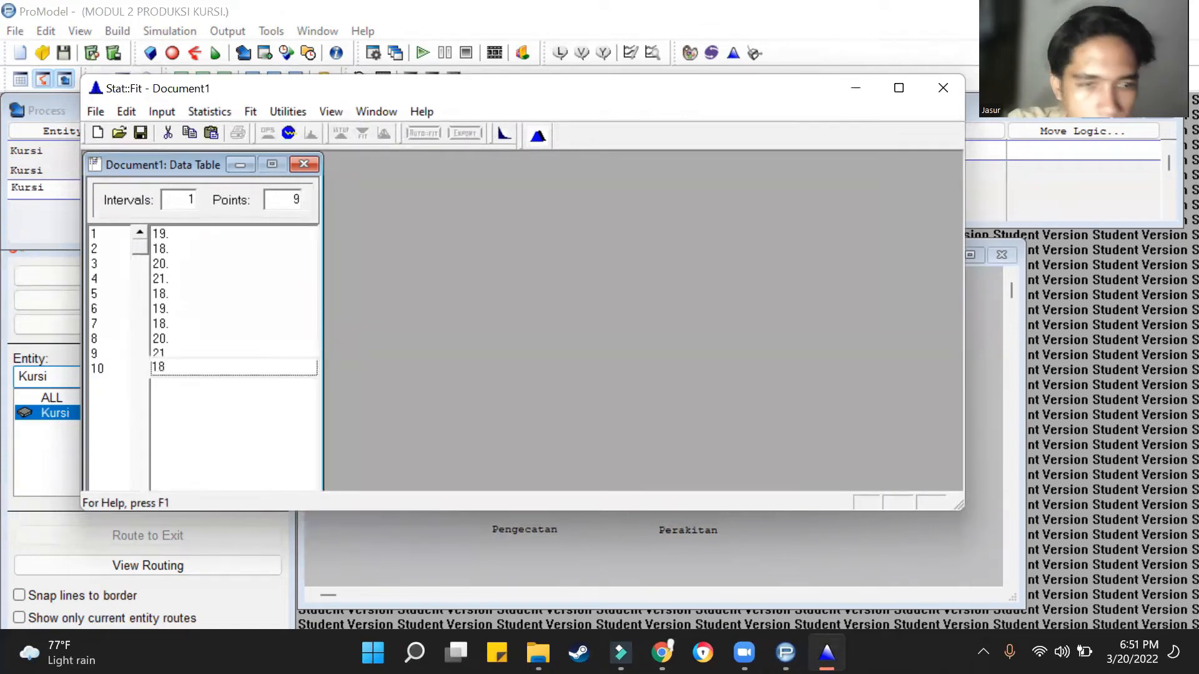
{"action": "key", "text": "Return"}
- Run Auto::Fit on the ten Menghaluskan_Bahan data points using discrete distributions
{"action": "left_click", "coordinate": [424, 133]}
{"action": "left_click", "coordinate": [334, 252]}
{"action": "left_click", "coordinate": [242, 398]}
{"action": "left_click", "coordinate": [524, 265]}
{"action": "left_click", "coordinate": [562, 246]}
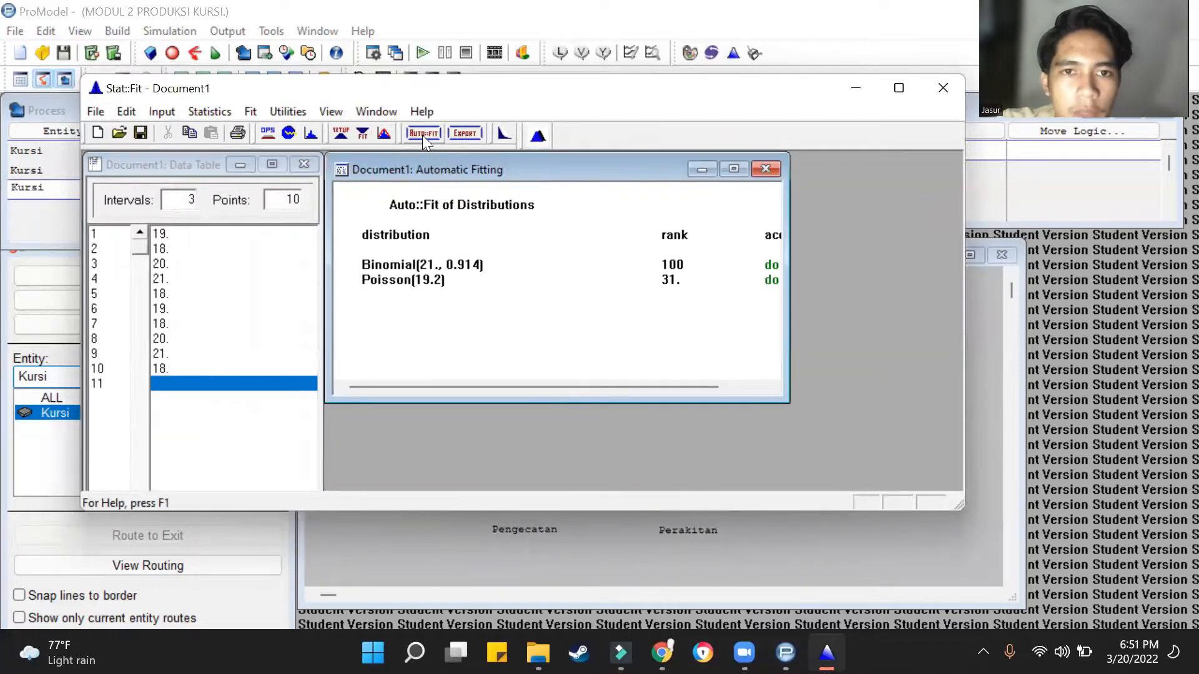
- Export the Binomial(21., 0.914) fit in ProModel format to the clipboard, and close Stat::Fit without saving the document
{"action": "left_click", "coordinate": [460, 135]}
{"action": "left_click", "coordinate": [314, 232]}
{"action": "scroll", "coordinate": [291, 281], "scroll_direction": "up", "scroll_amount": 2}
{"action": "scroll", "coordinate": [262, 300], "scroll_direction": "up", "scroll_amount": 1}
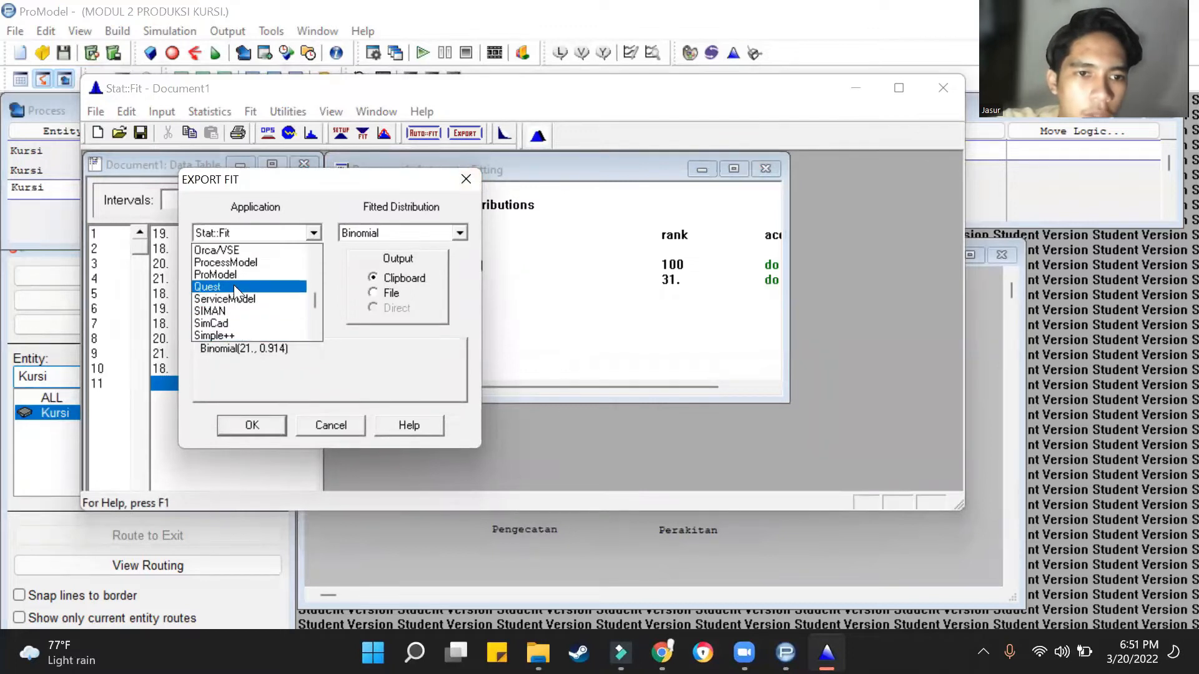
{"action": "left_click", "coordinate": [229, 279]}
{"action": "left_click", "coordinate": [237, 424]}
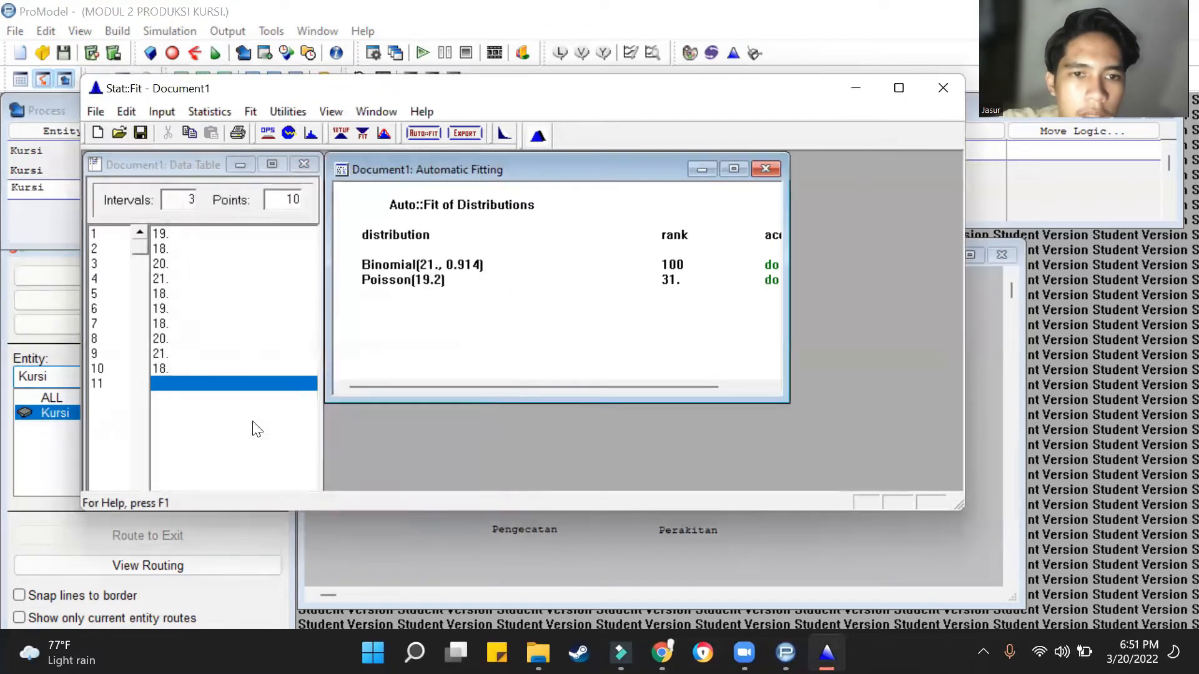
{"action": "left_click", "coordinate": [943, 88]}
{"action": "left_click", "coordinate": [609, 354]}
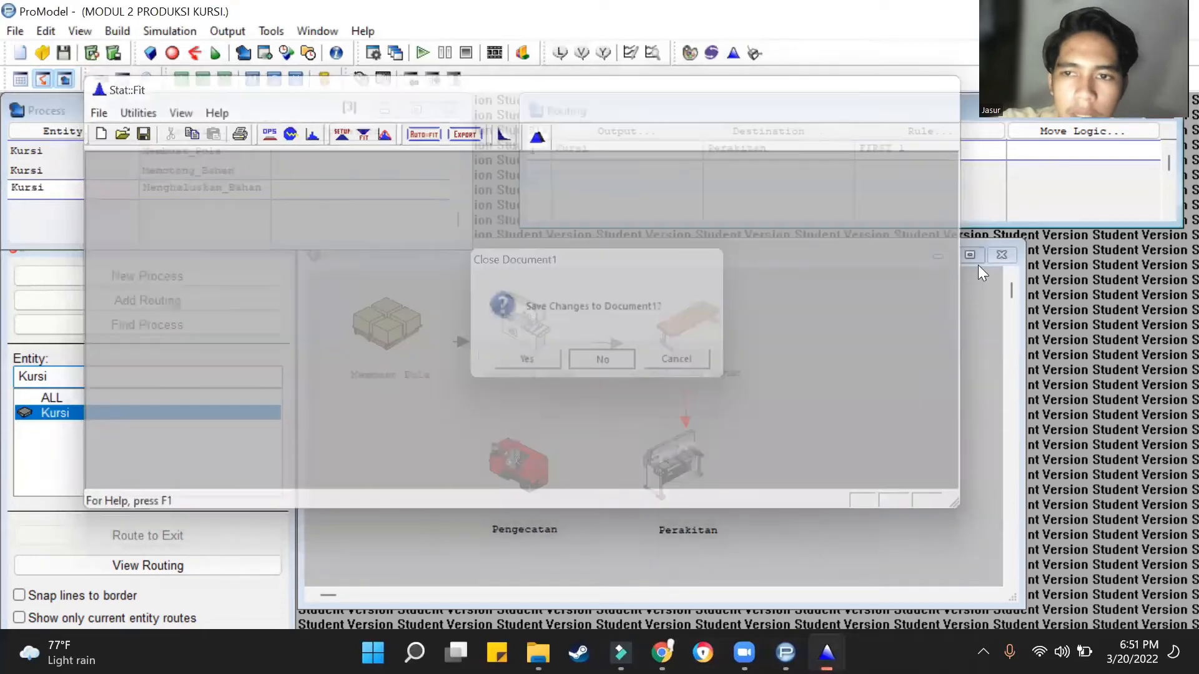
- Set the move logic of the Menghaluskan_Bahan to Perakitan routing to MOVE FOR BI(21., 0.914)
{"action": "left_click", "coordinate": [1037, 132]}
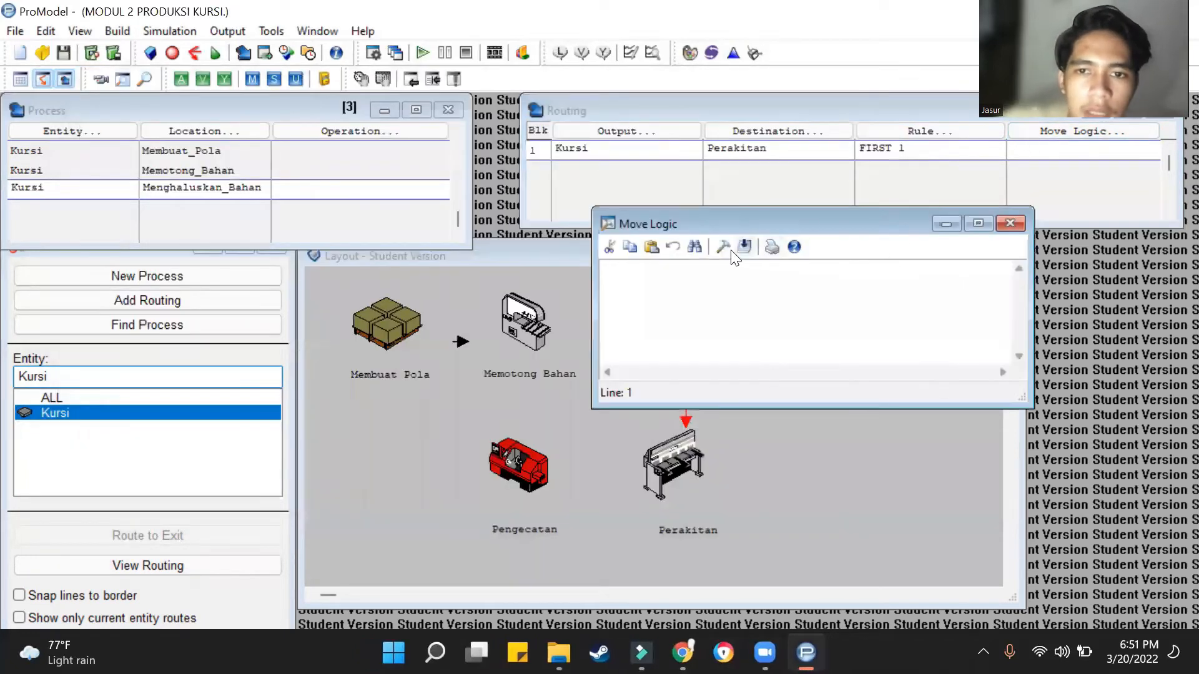
{"action": "left_click", "coordinate": [723, 247]}
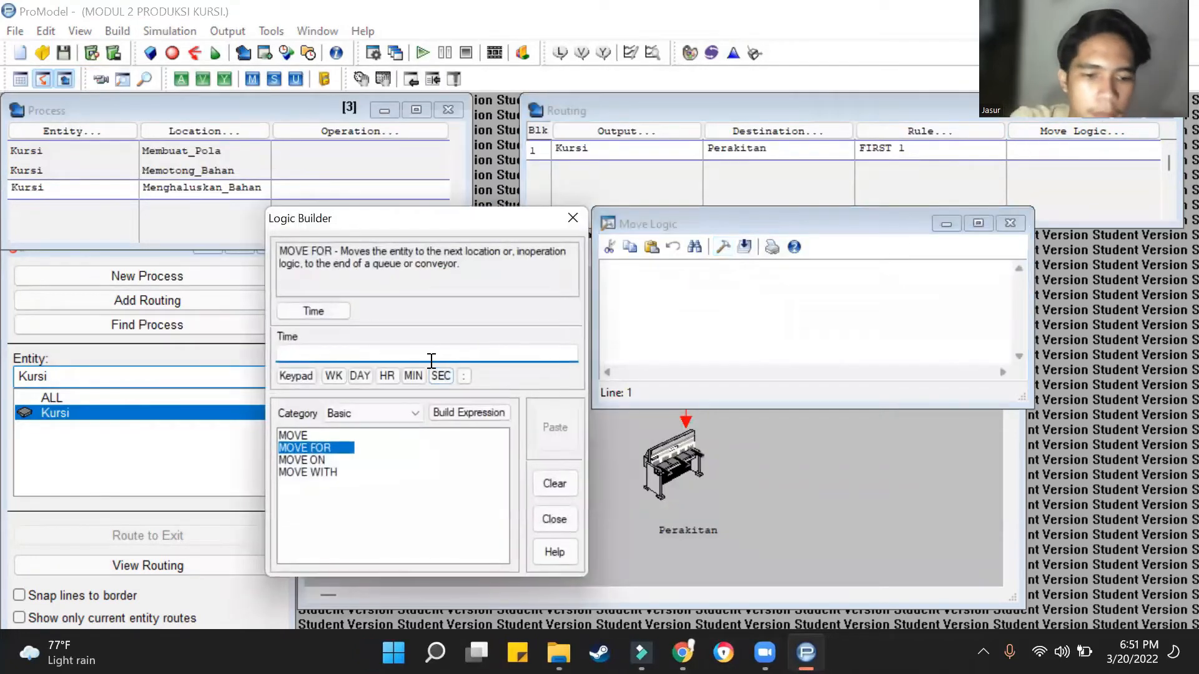
{"action": "type", "text": "BI(21., 0.914)"}
{"action": "left_click", "coordinate": [555, 427]}
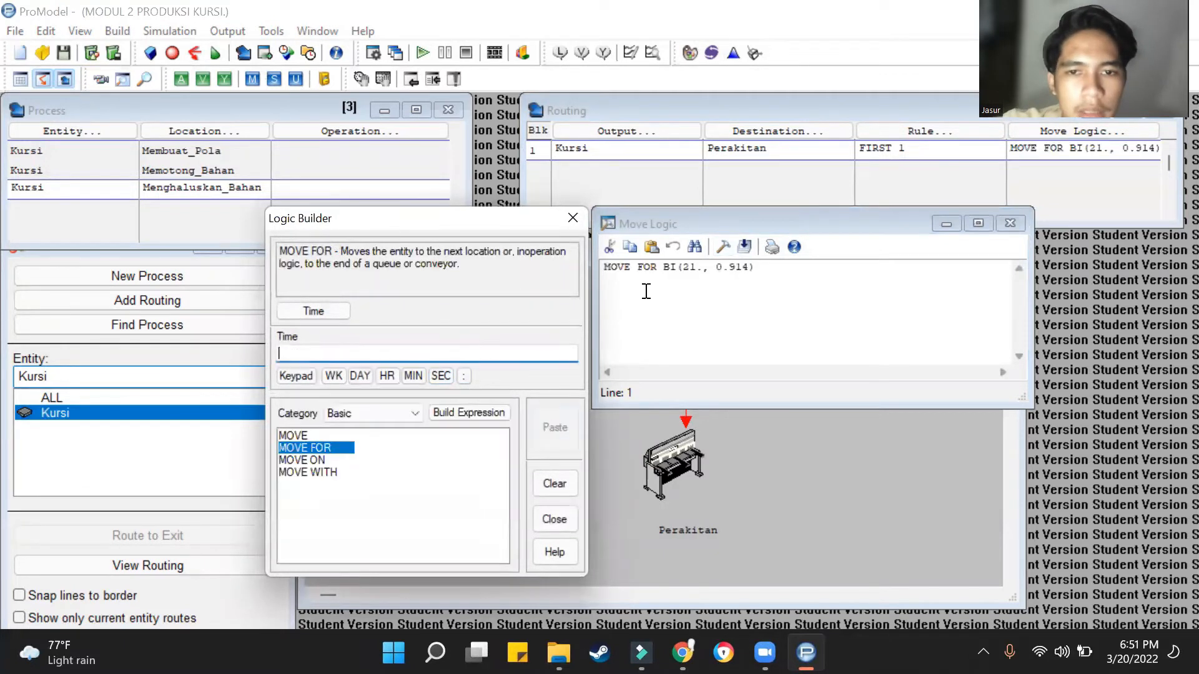
{"action": "left_click", "coordinate": [572, 218]}
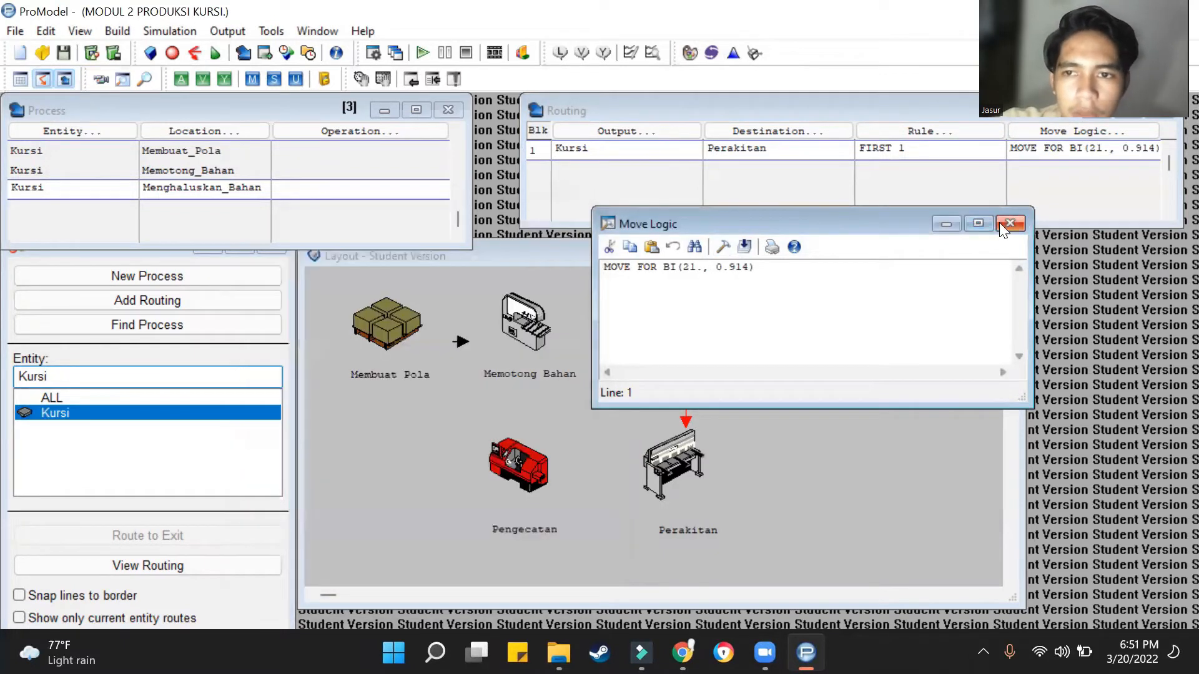
{"action": "left_click", "coordinate": [1009, 223]}
- Add a fourth process record for entity Kursi at location Perakitan
{"action": "left_click", "coordinate": [259, 187]}
{"action": "key", "text": "Down"}
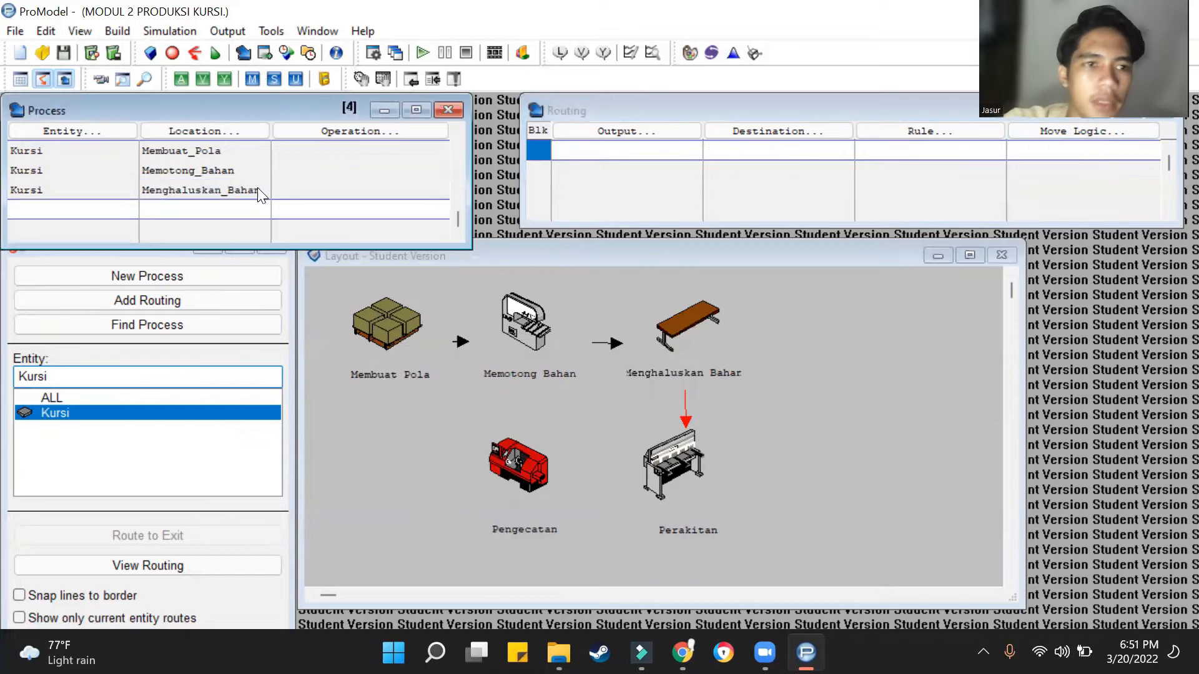
{"action": "left_click", "coordinate": [95, 128]}
{"action": "double_click", "coordinate": [76, 258]}
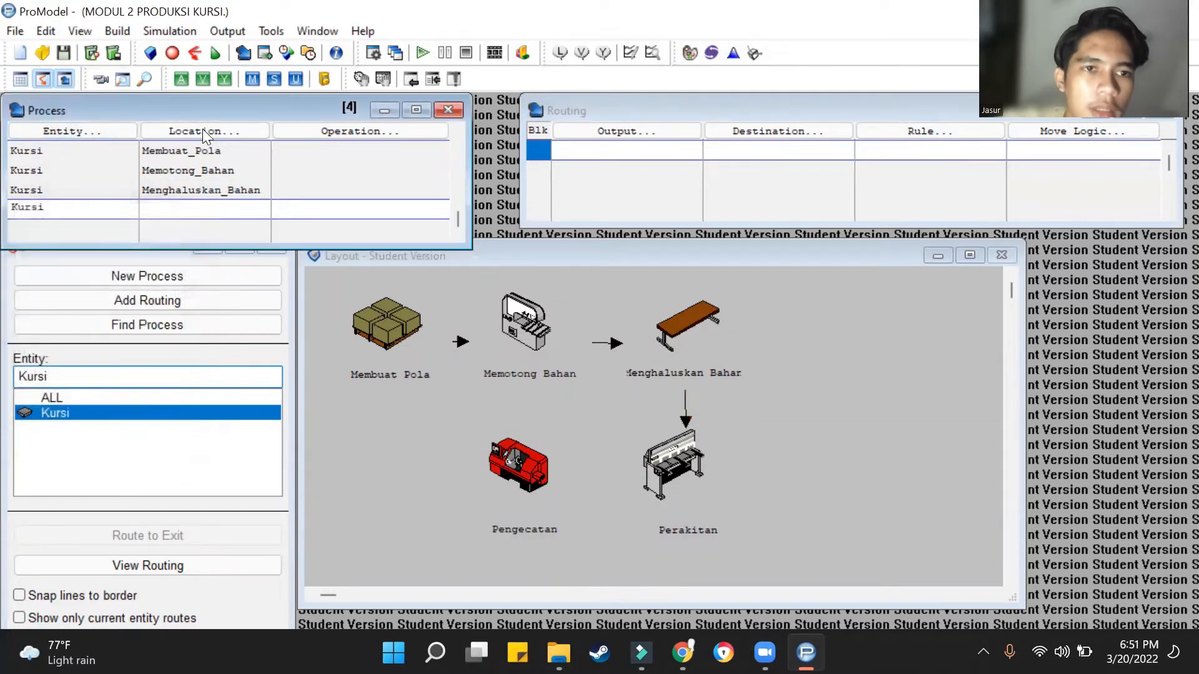
{"action": "left_click", "coordinate": [203, 128]}
{"action": "double_click", "coordinate": [221, 310]}
- Route the Perakitan process with output Kursi to the destination Pengecatan
{"action": "left_click", "coordinate": [618, 133]}
{"action": "double_click", "coordinate": [617, 203]}
{"action": "left_click", "coordinate": [774, 131]}
{"action": "double_click", "coordinate": [766, 248]}
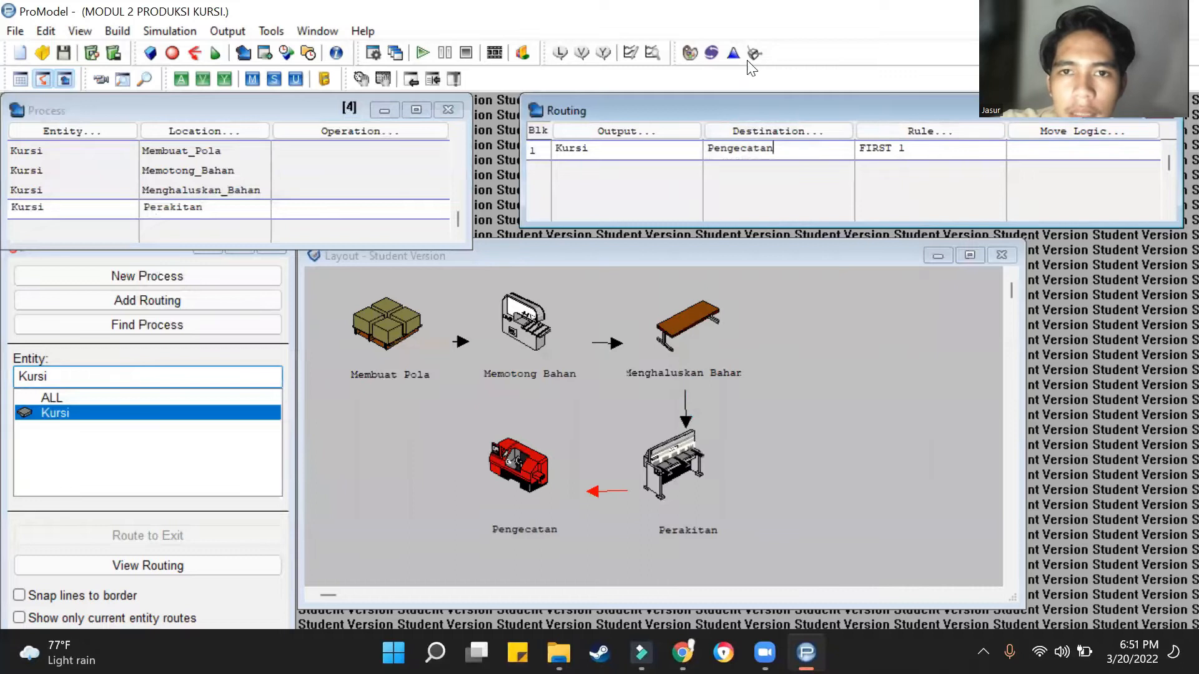
- Open Stat::Fit and enter the data points 32, 34, 36, 35, 33, 32, 34, 36, 35, 33 in the data table
{"action": "left_click", "coordinate": [734, 53]}
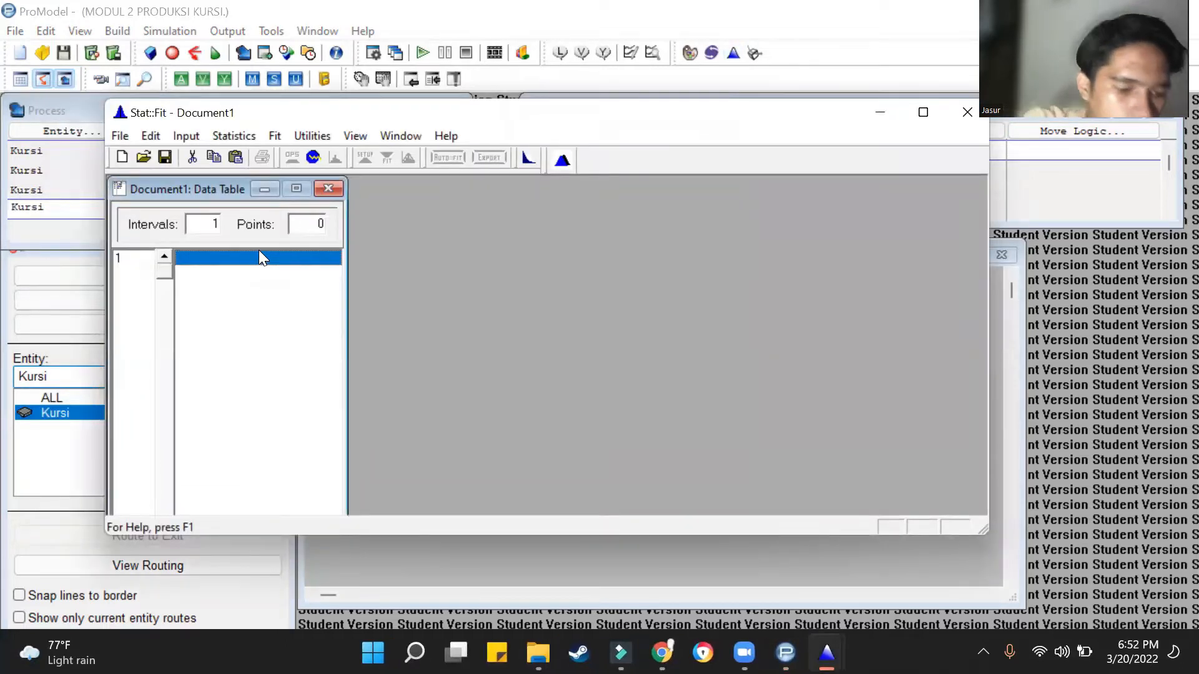
{"action": "type", "text": "32"}
{"action": "key", "text": "Return"}
{"action": "type", "text": "34"}
{"action": "key", "text": "Return"}
{"action": "type", "text": "36"}
{"action": "key", "text": "Return"}
{"action": "type", "text": "35"}
{"action": "key", "text": "Return"}
{"action": "type", "text": "33"}
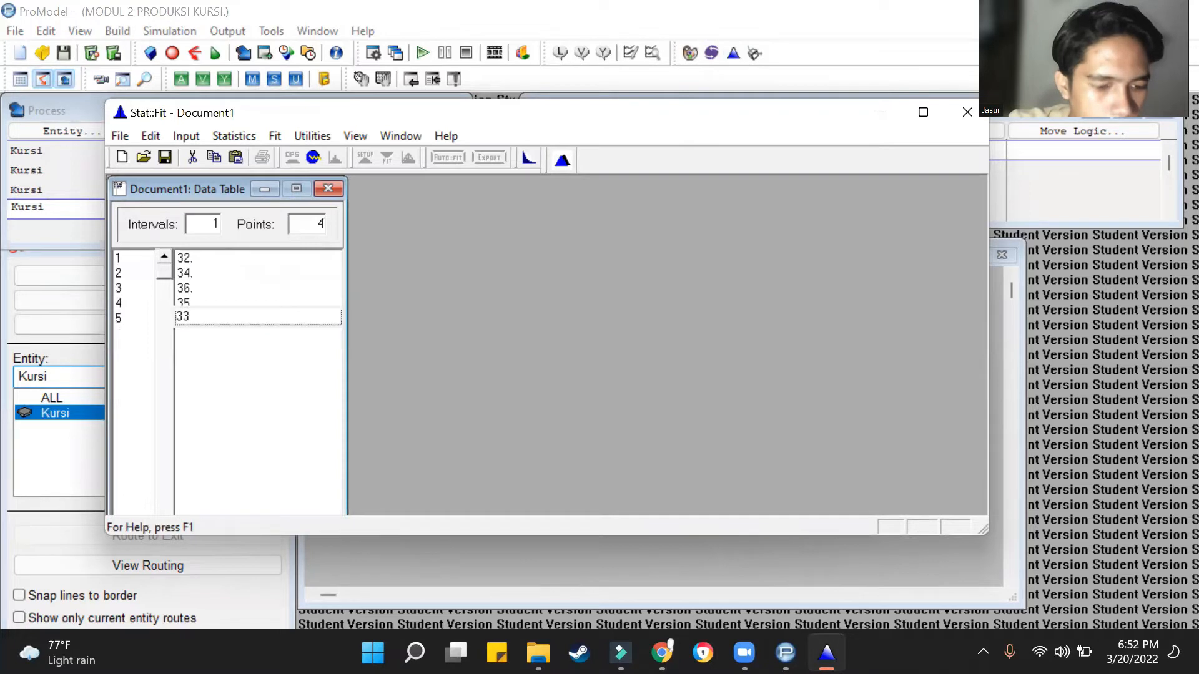
{"action": "key", "text": "Return"}
{"action": "type", "text": "32"}
{"action": "key", "text": "Return"}
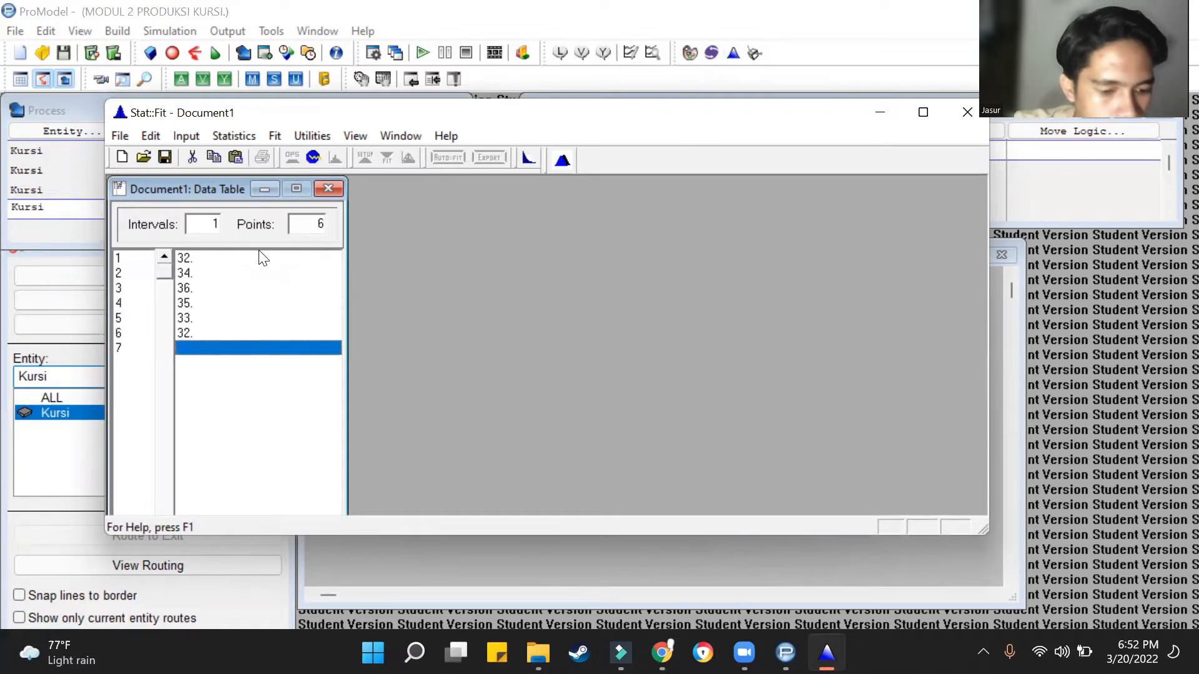
{"action": "type", "text": "34"}
{"action": "key", "text": "Return"}
{"action": "type", "text": "36"}
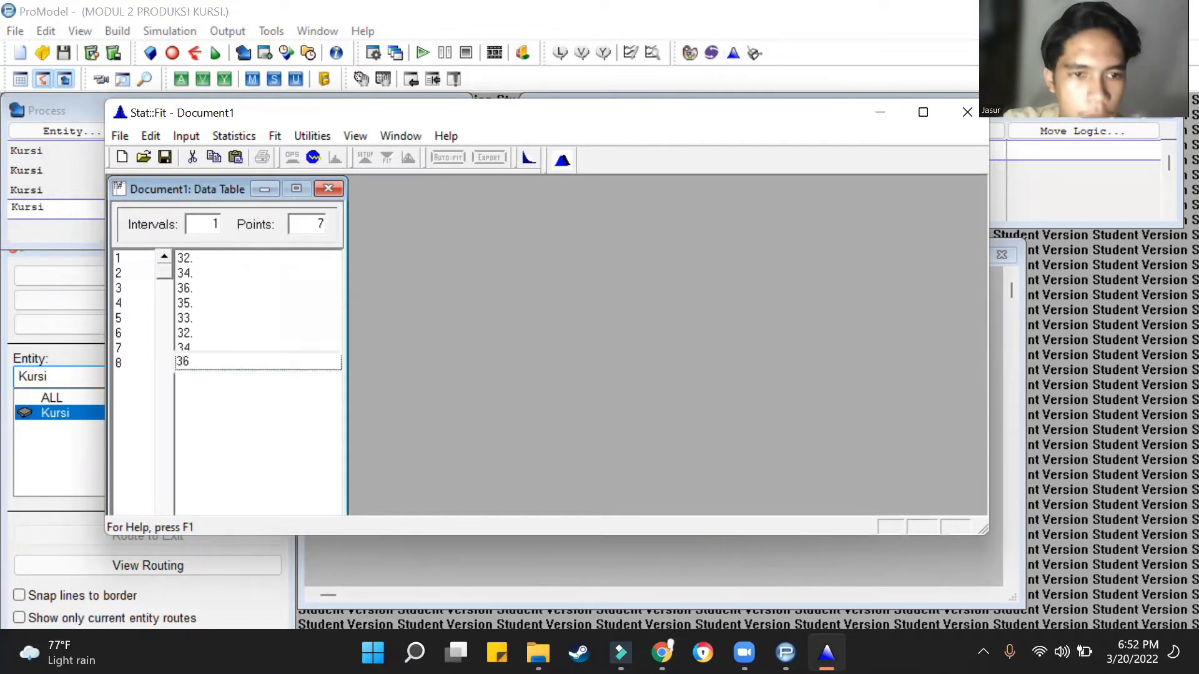
{"action": "key", "text": "Return"}
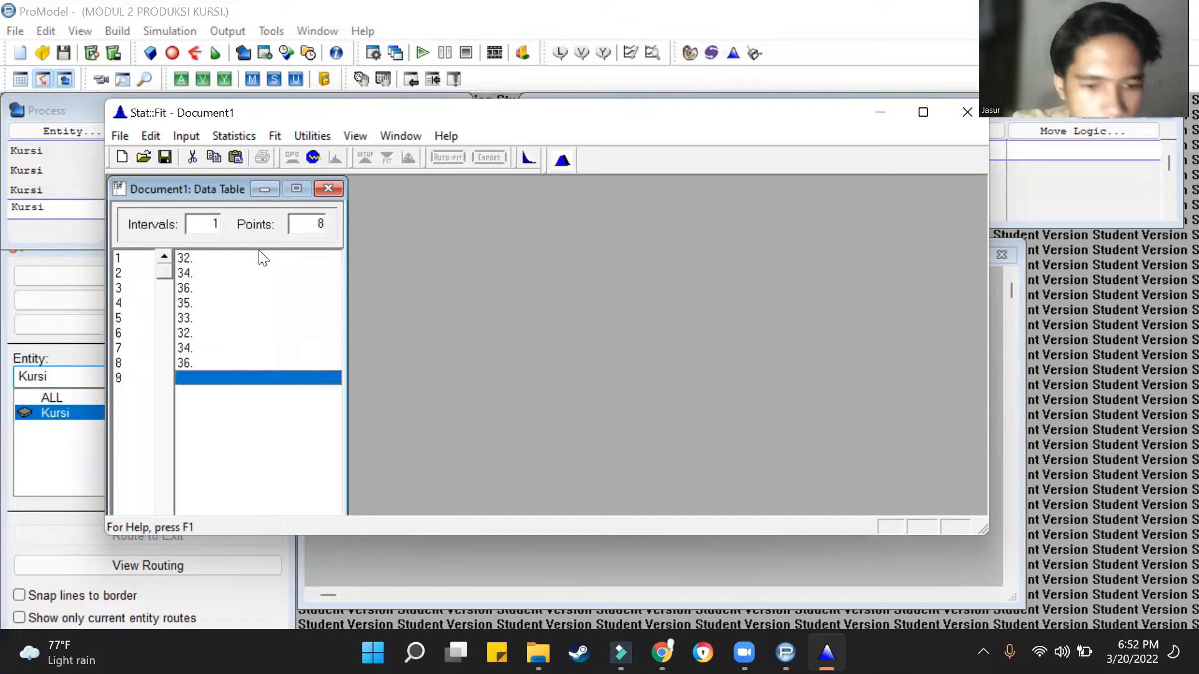
{"action": "type", "text": "35"}
{"action": "key", "text": "Return"}
{"action": "type", "text": "33"}
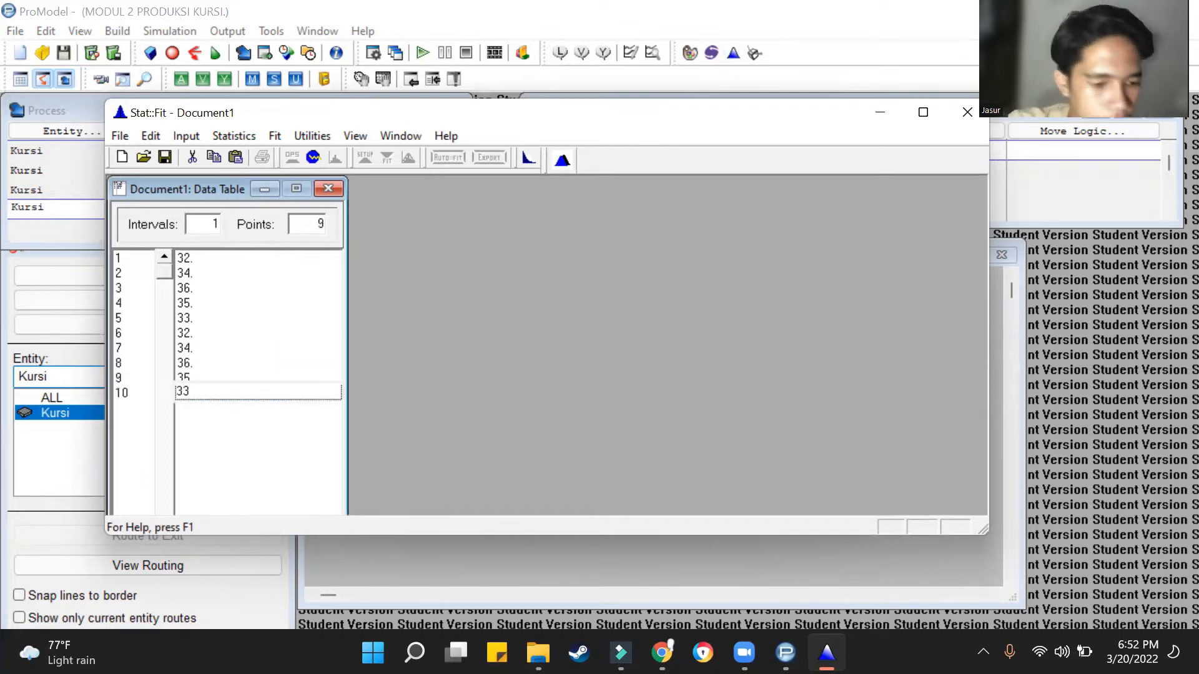
{"action": "key", "text": "Return"}
- Run Auto::Fit on the ten Perakitan data points using discrete distributions
{"action": "left_click", "coordinate": [455, 157]}
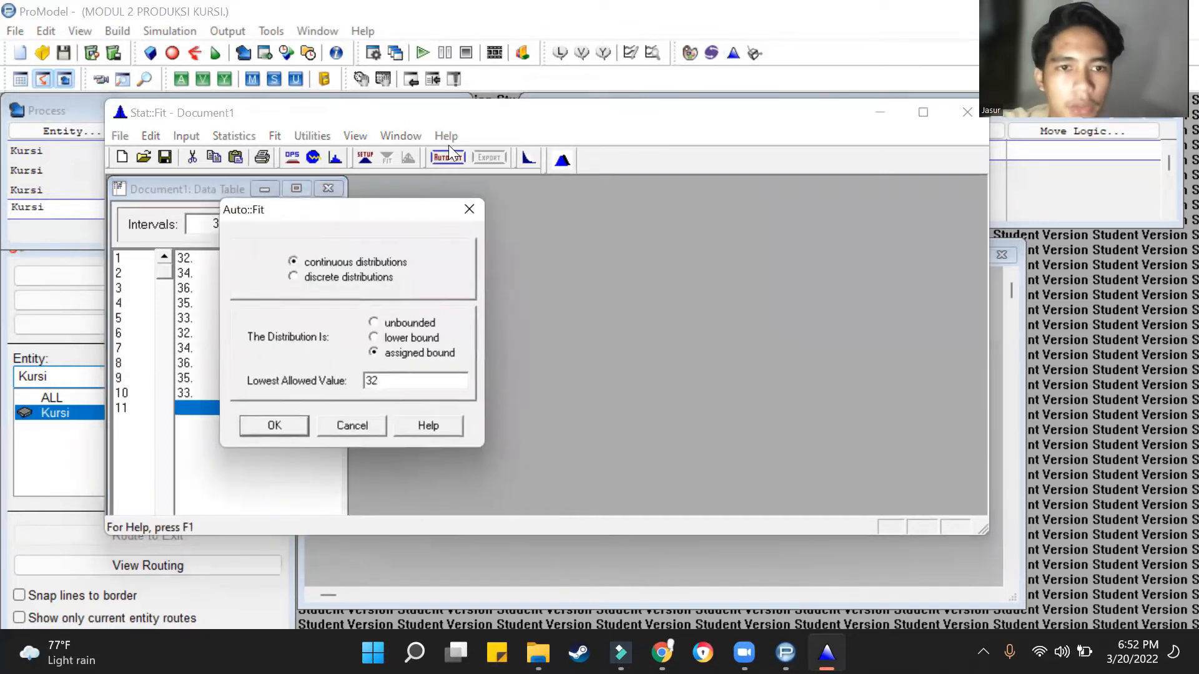
{"action": "left_click", "coordinate": [316, 280]}
{"action": "key", "text": "Return"}
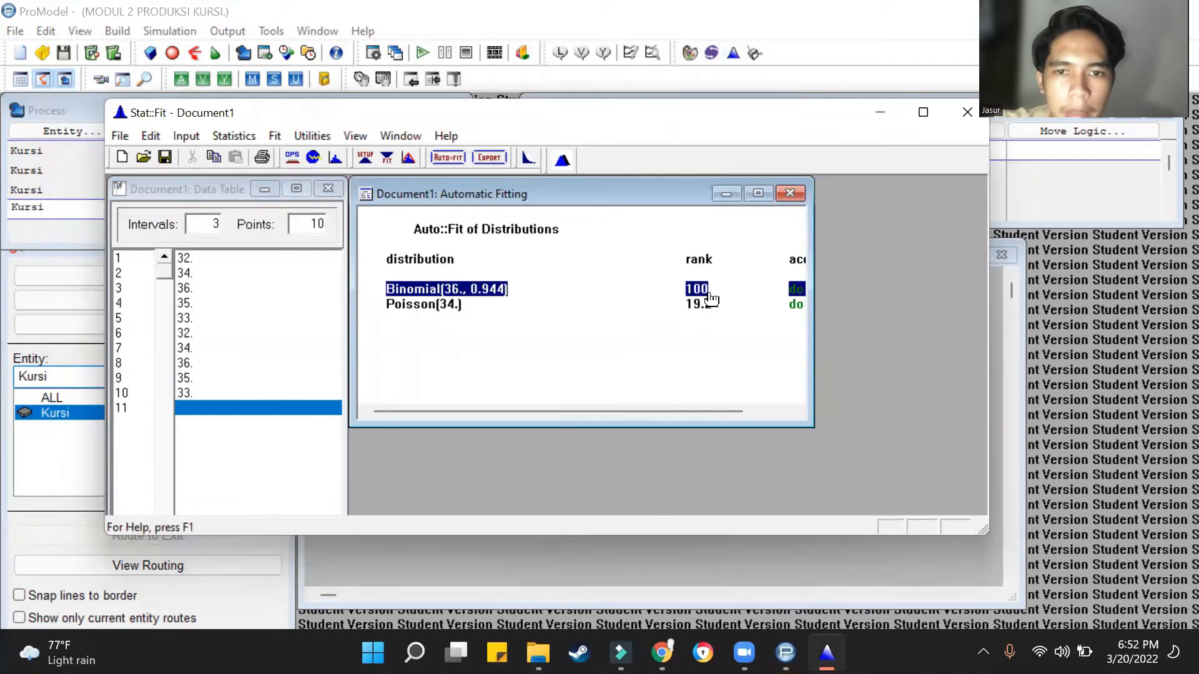
- Export the Binomial(36., 0.944) fit in ProModel format to the clipboard, and close Stat::Fit without saving the document
{"action": "left_click", "coordinate": [498, 160]}
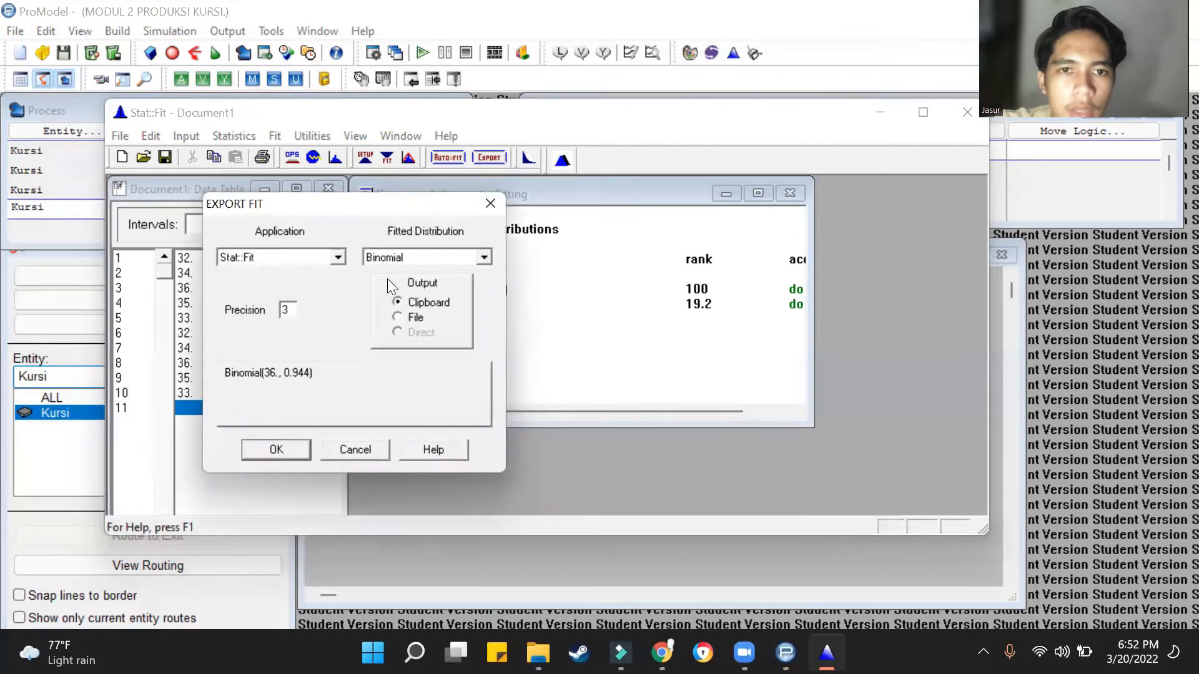
{"action": "left_click", "coordinate": [323, 261]}
{"action": "scroll", "coordinate": [280, 307], "scroll_direction": "up", "scroll_amount": 4}
{"action": "left_click", "coordinate": [250, 291]}
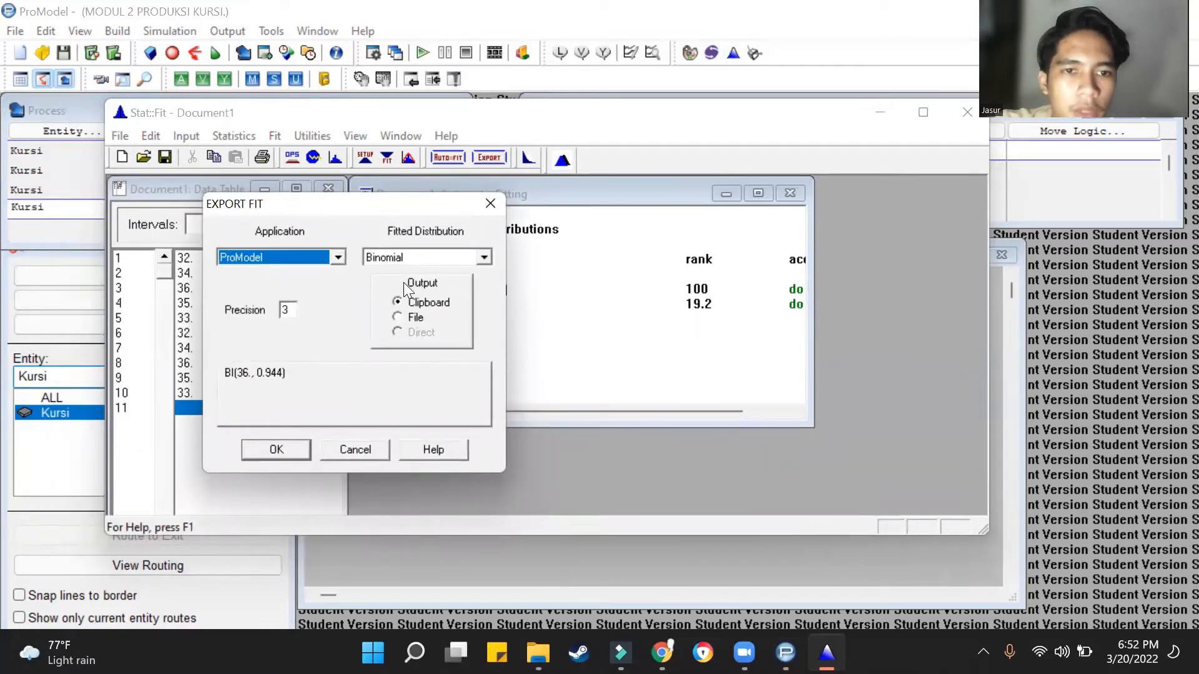
{"action": "left_click", "coordinate": [296, 451]}
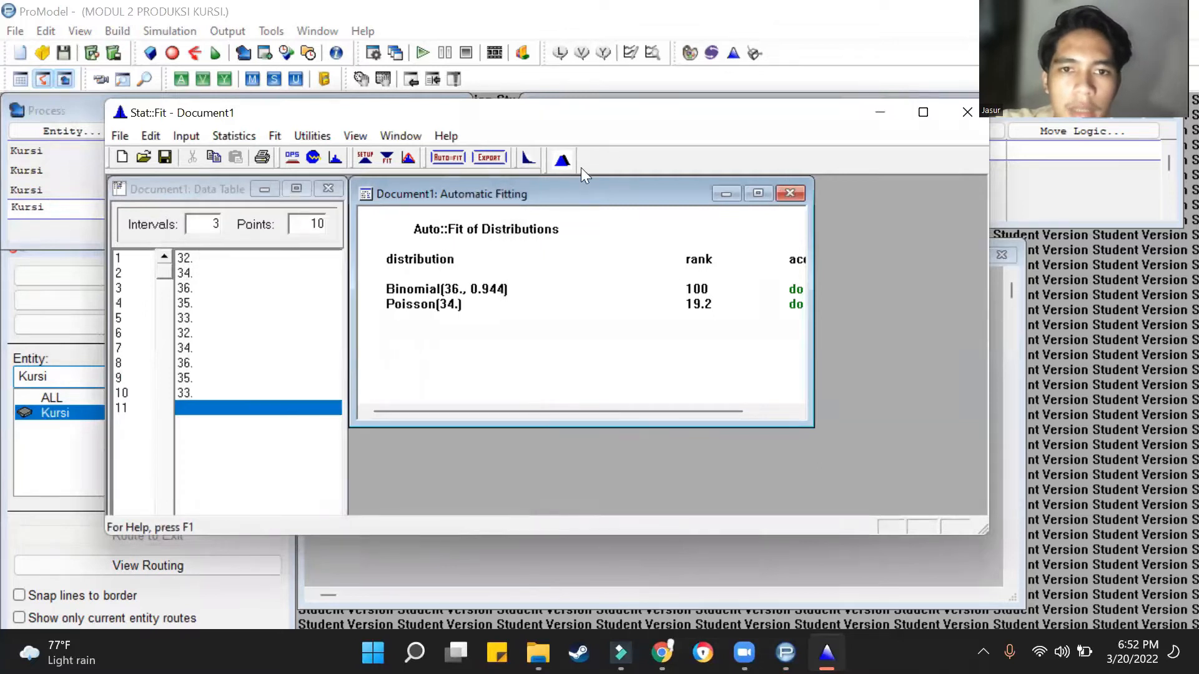
{"action": "left_click", "coordinate": [489, 159]}
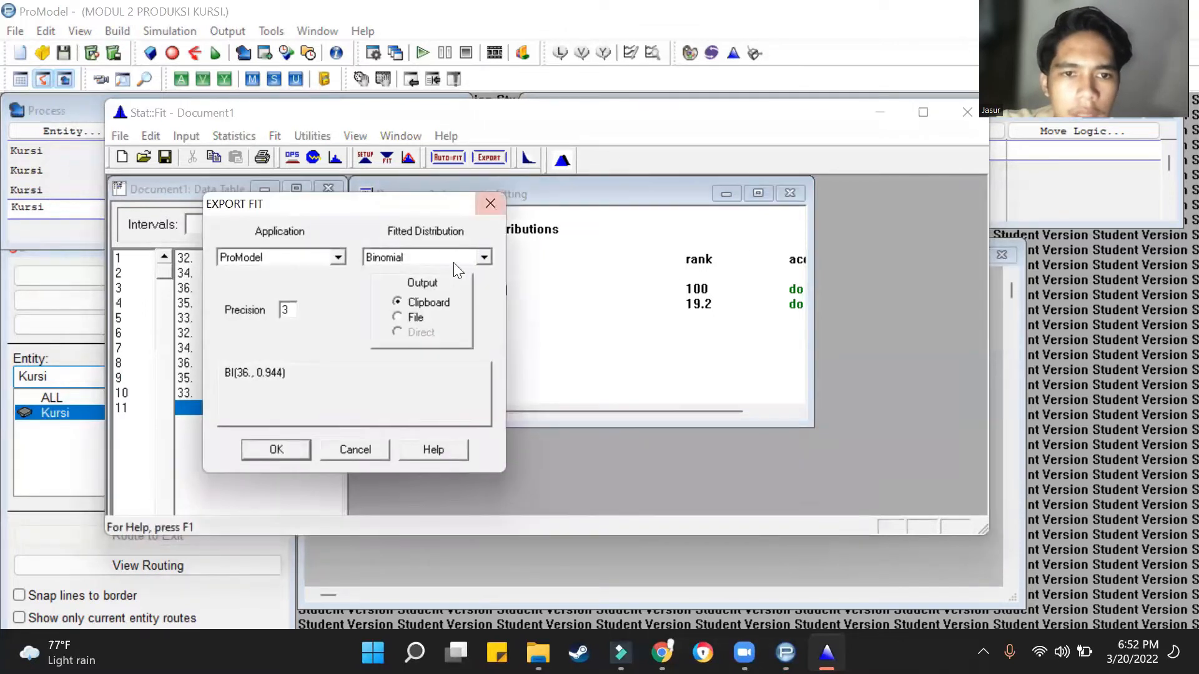
{"action": "left_click", "coordinate": [971, 113]}
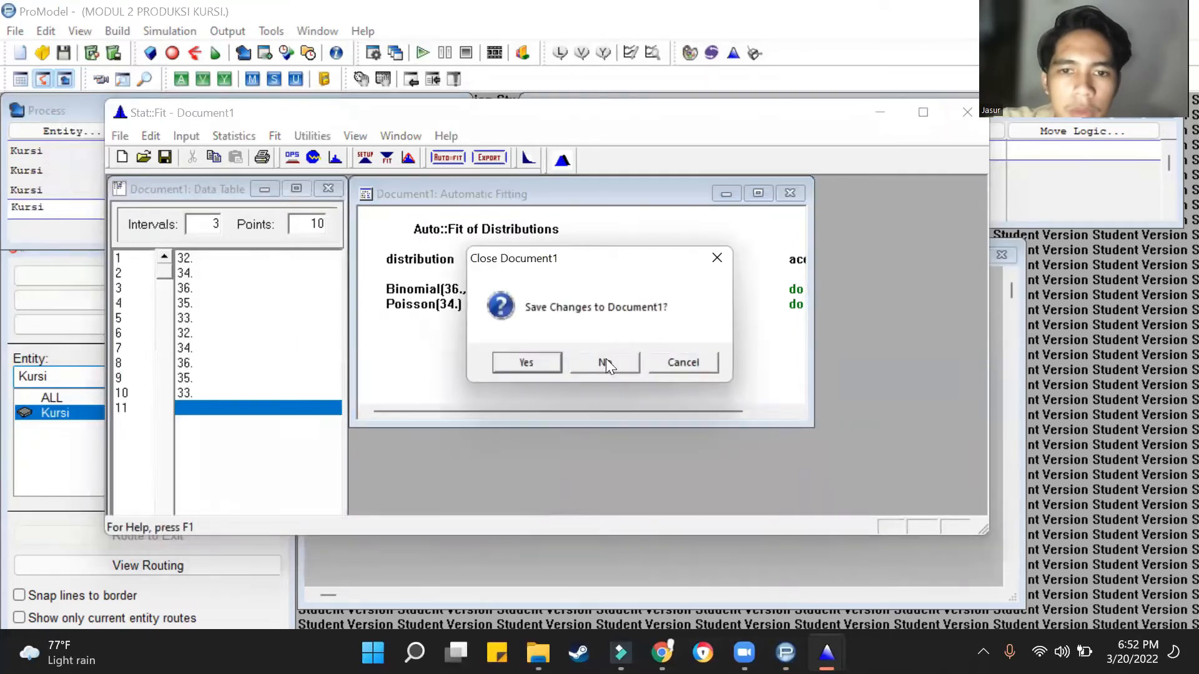
{"action": "left_click", "coordinate": [606, 359]}
- Set the move logic of the Perakitan to Pengecatan routing to MOVE FOR BI(36., 0.944)
{"action": "left_click", "coordinate": [1018, 135]}
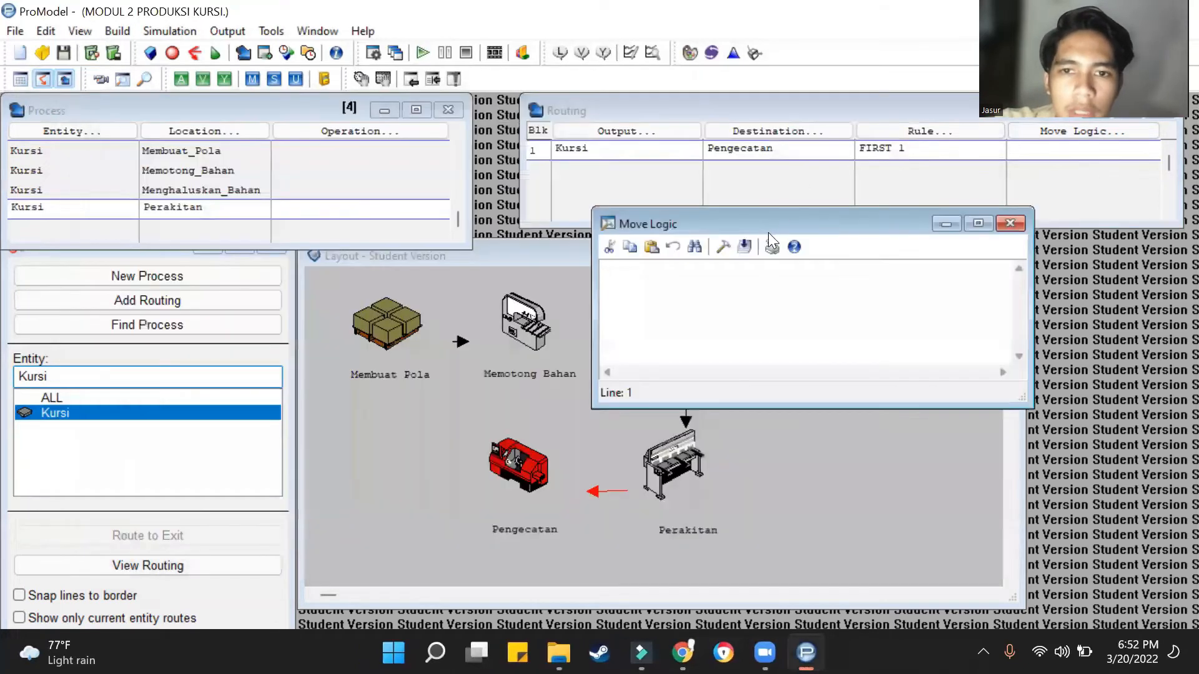
{"action": "left_click", "coordinate": [722, 251]}
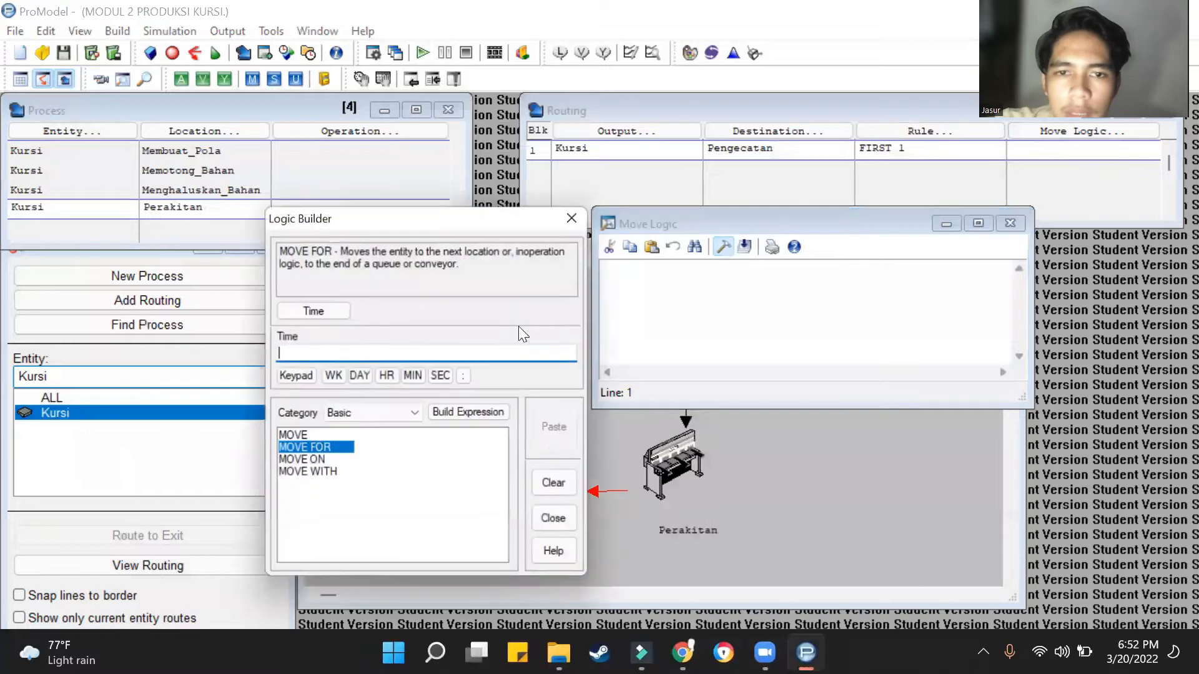
{"action": "left_click", "coordinate": [337, 355]}
{"action": "type", "text": "BI(36., 0.944)"}
{"action": "left_click", "coordinate": [534, 418]}
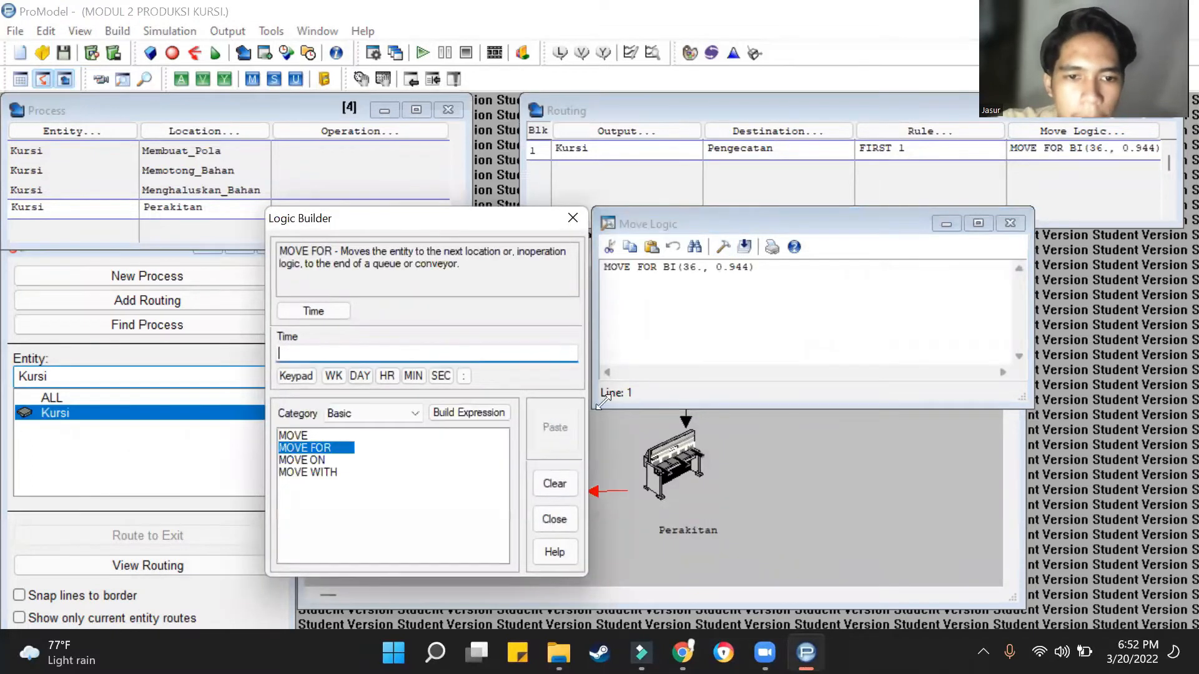
{"action": "left_click", "coordinate": [575, 221]}
{"action": "left_click", "coordinate": [1011, 224]}
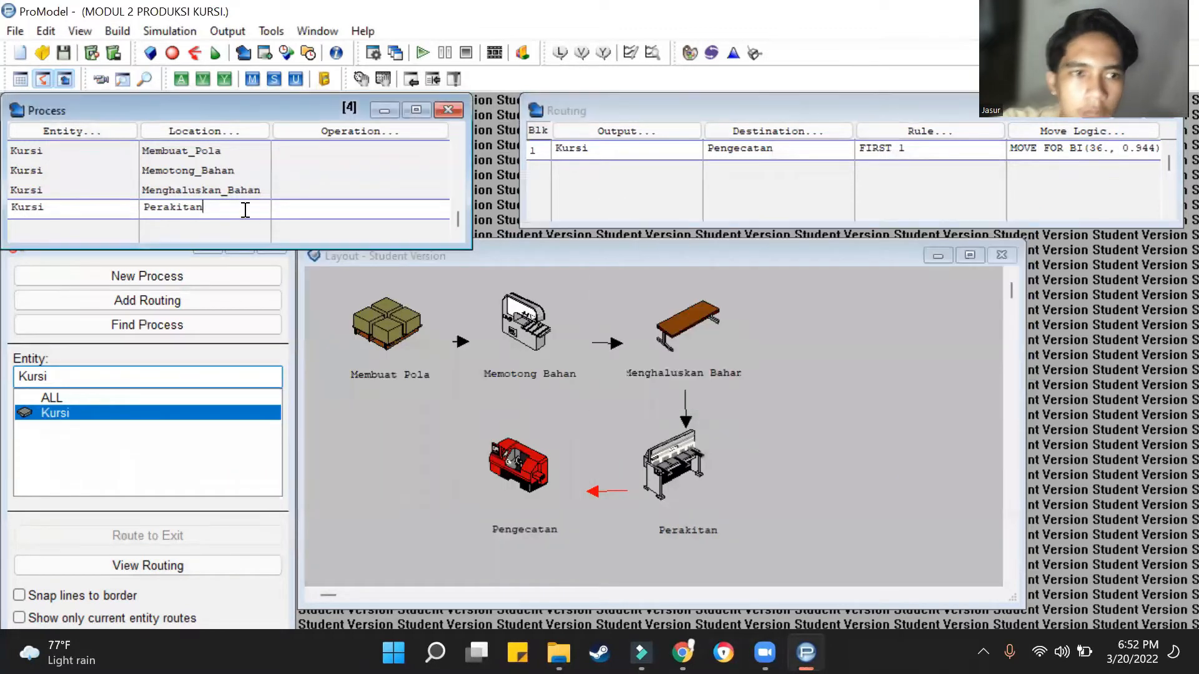
- Add a process record for the entity Kursi at the location Pengecatan below the Perakitan record
{"action": "left_click", "coordinate": [243, 218]}
{"action": "left_click", "coordinate": [74, 230]}
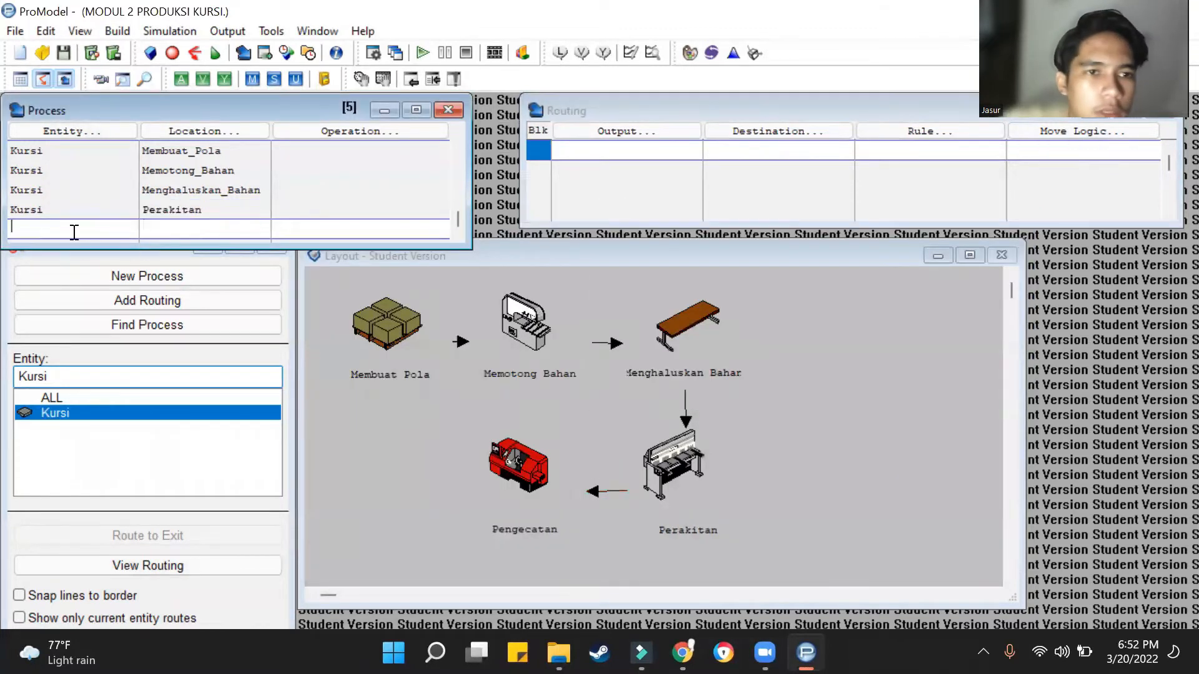
{"action": "left_click", "coordinate": [102, 138]}
{"action": "double_click", "coordinate": [95, 274]}
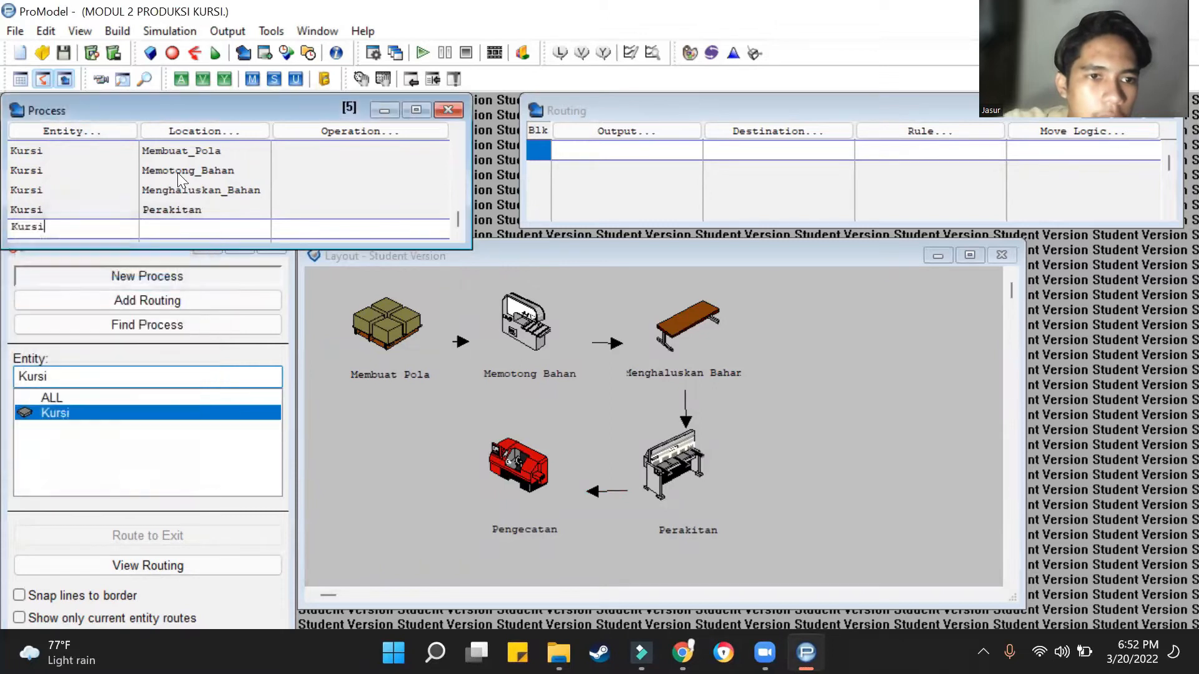
{"action": "left_click", "coordinate": [206, 131]}
{"action": "double_click", "coordinate": [240, 340]}
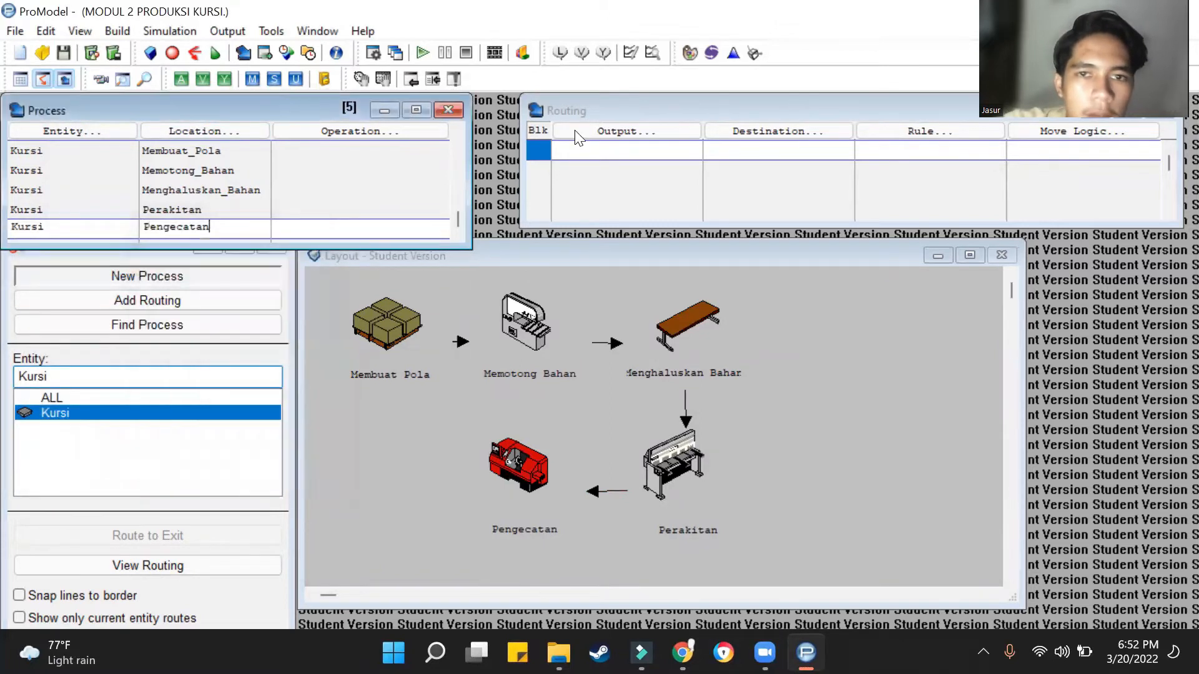
- Define the Pengecatan routing with Kursi as the output and EXIT as the destination
{"action": "left_click", "coordinate": [576, 133]}
{"action": "double_click", "coordinate": [612, 203]}
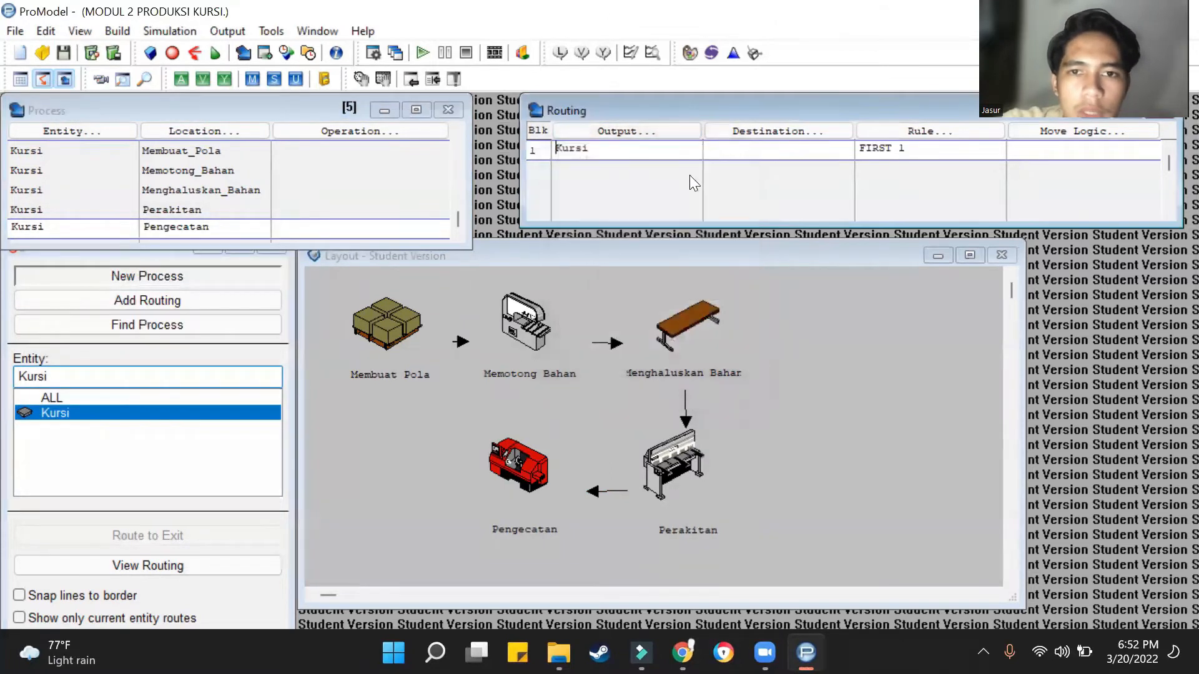
{"action": "left_click", "coordinate": [753, 132]}
{"action": "double_click", "coordinate": [770, 258]}
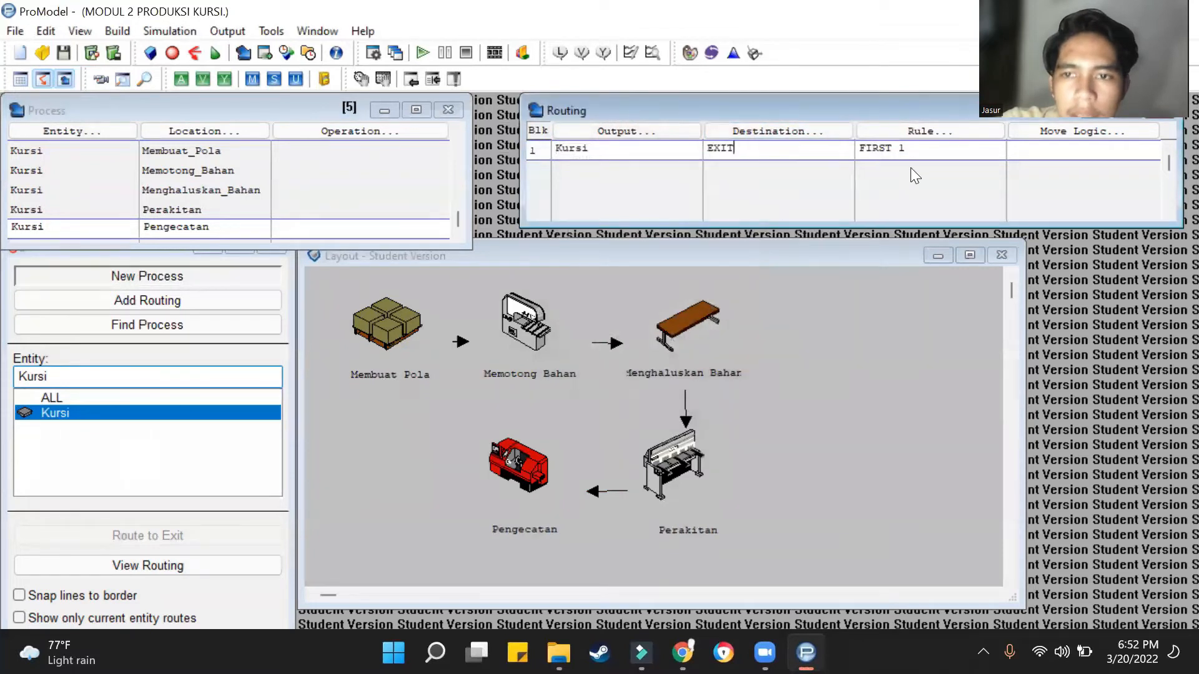
- Open Stat::Fit and enter the data points 15, 13, 12, 14, 15, 15, 13, 12, 14, 15 in the data table
{"action": "left_click", "coordinate": [727, 56]}
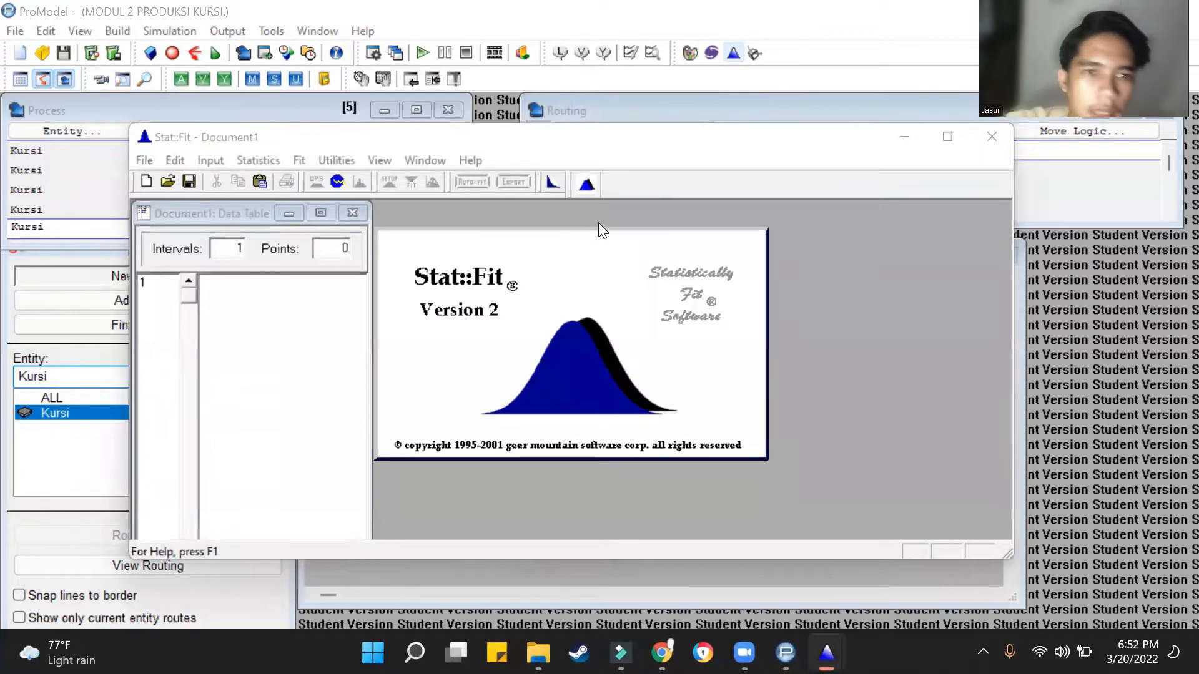
{"action": "type", "text": "15"}
{"action": "key", "text": "Return"}
{"action": "type", "text": "13"}
{"action": "key", "text": "Return"}
{"action": "type", "text": "12"}
{"action": "key", "text": "Return"}
{"action": "type", "text": "14"}
{"action": "key", "text": "Return"}
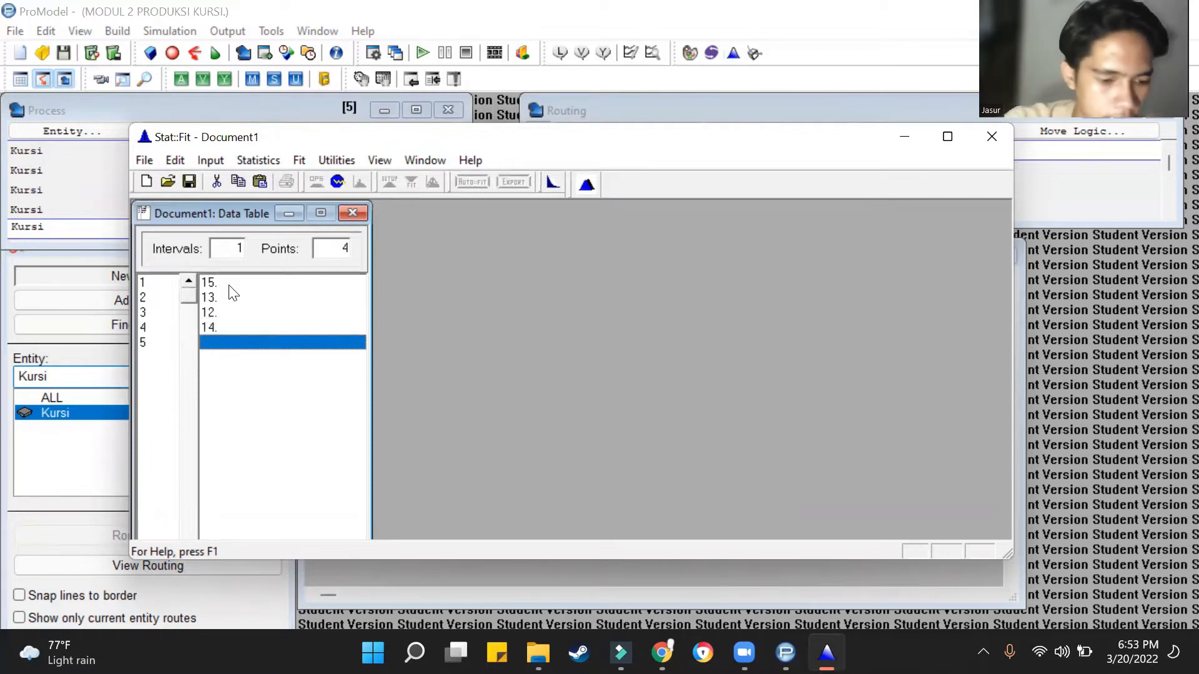
{"action": "type", "text": "15"}
{"action": "key", "text": "Return"}
{"action": "type", "text": "15"}
{"action": "key", "text": "Return"}
{"action": "type", "text": "13"}
{"action": "key", "text": "Return"}
{"action": "type", "text": "12"}
{"action": "key", "text": "Return"}
{"action": "type", "text": "14"}
{"action": "key", "text": "Return"}
{"action": "type", "text": "15"}
{"action": "key", "text": "Return"}
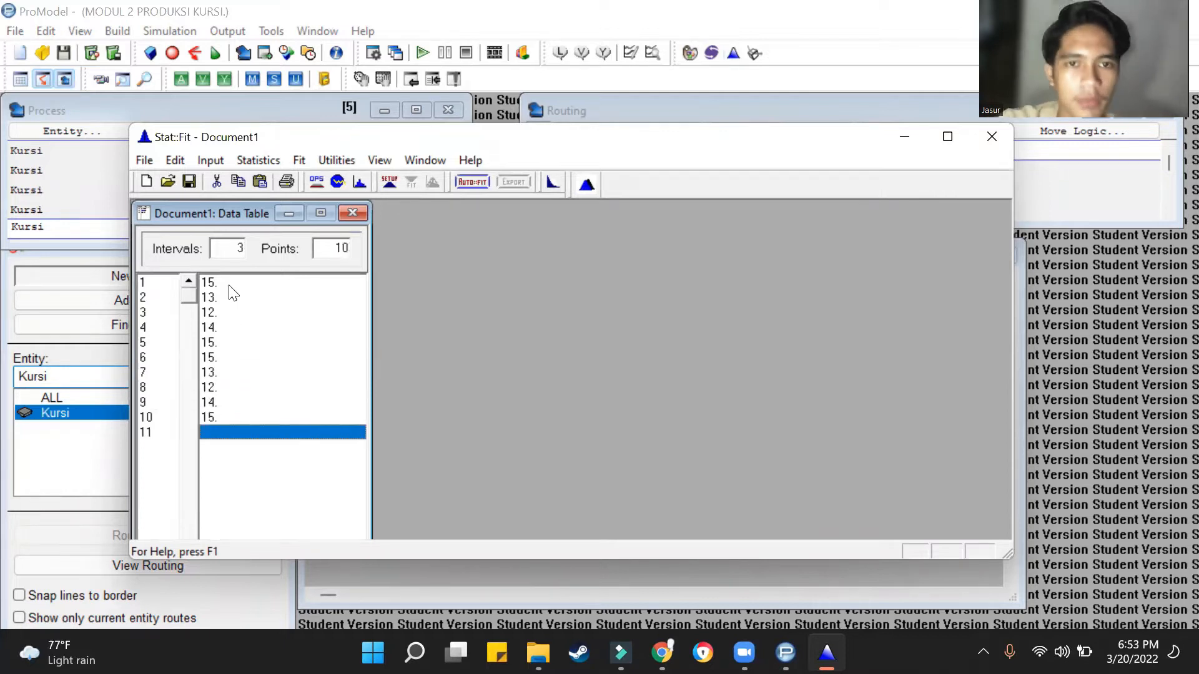
- Run Auto::Fit on the ten Pengecatan data points using discrete distributions
{"action": "left_click", "coordinate": [472, 182]}
{"action": "left_click", "coordinate": [343, 303]}
{"action": "left_click", "coordinate": [320, 449]}
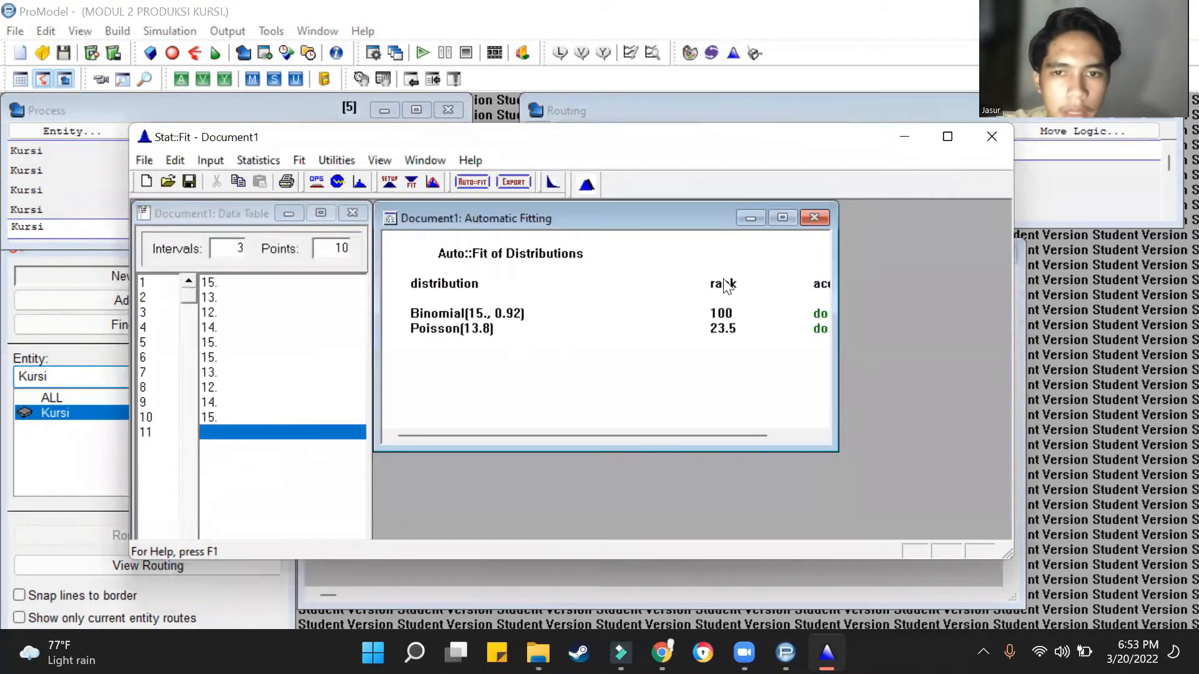
{"action": "left_click", "coordinate": [717, 316]}
{"action": "left_click", "coordinate": [484, 202]}
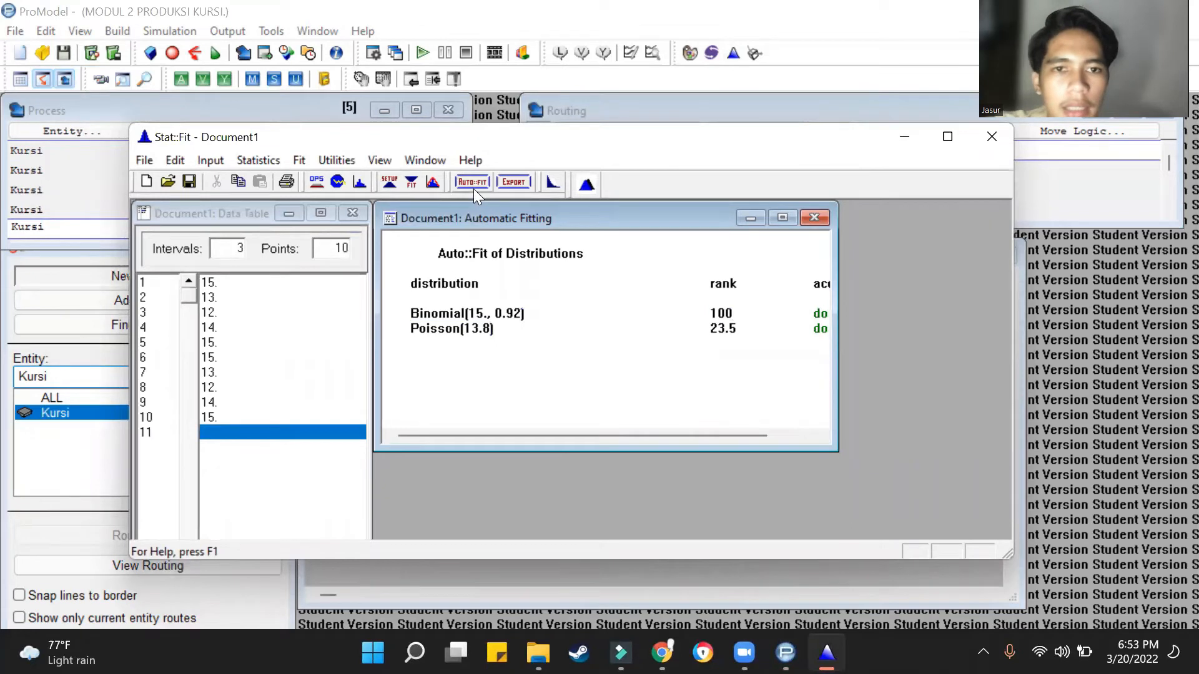
{"action": "left_click", "coordinate": [472, 182]}
{"action": "left_click", "coordinate": [349, 302]}
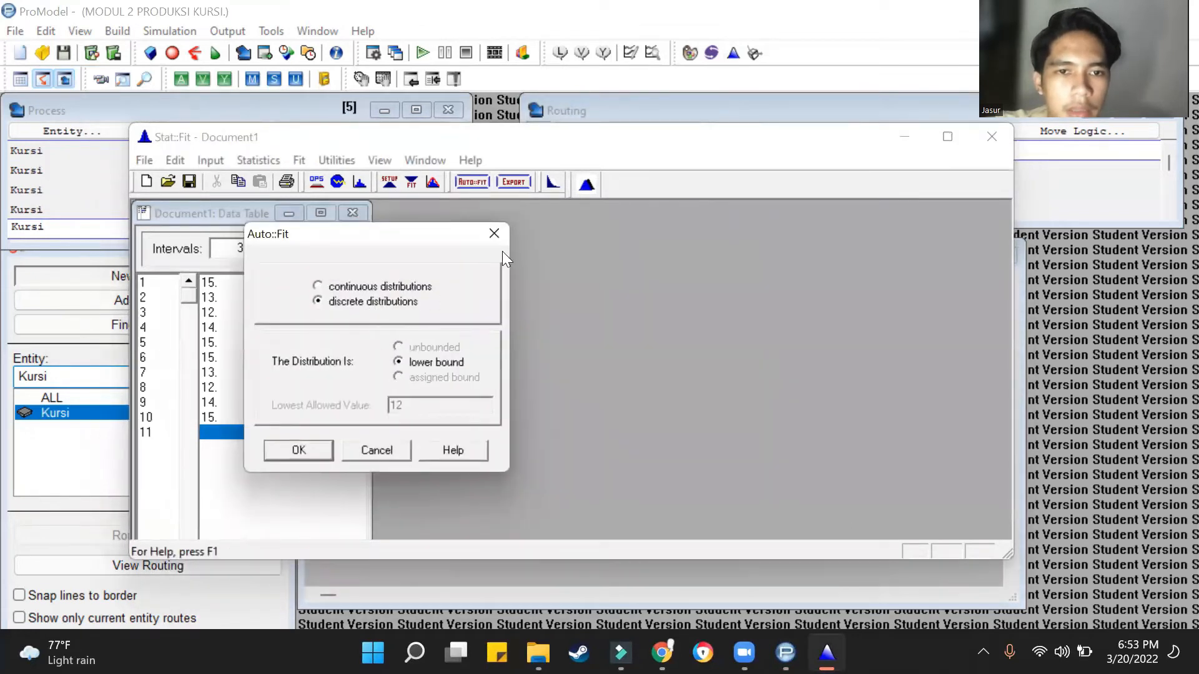
{"action": "left_click", "coordinate": [298, 449]}
- Export the Binomial(15., 0.92) fit in ProModel format to the clipboard, and close Stat::Fit without saving the document
{"action": "left_click", "coordinate": [479, 331]}
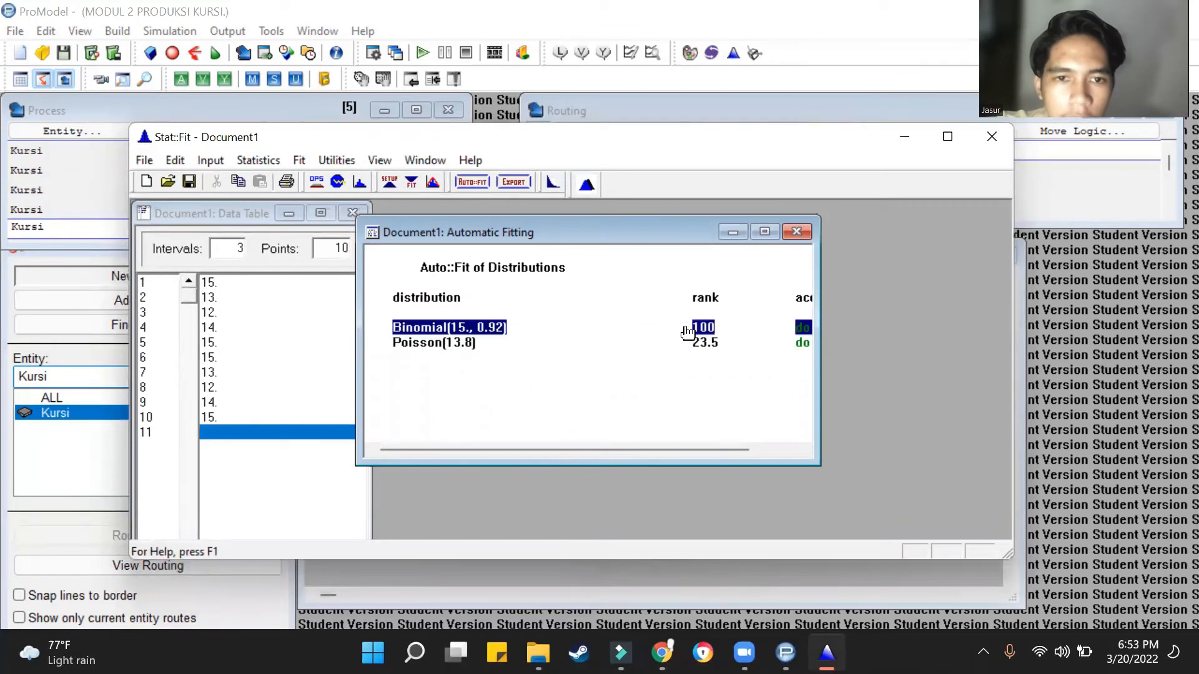
{"action": "left_click", "coordinate": [515, 182]}
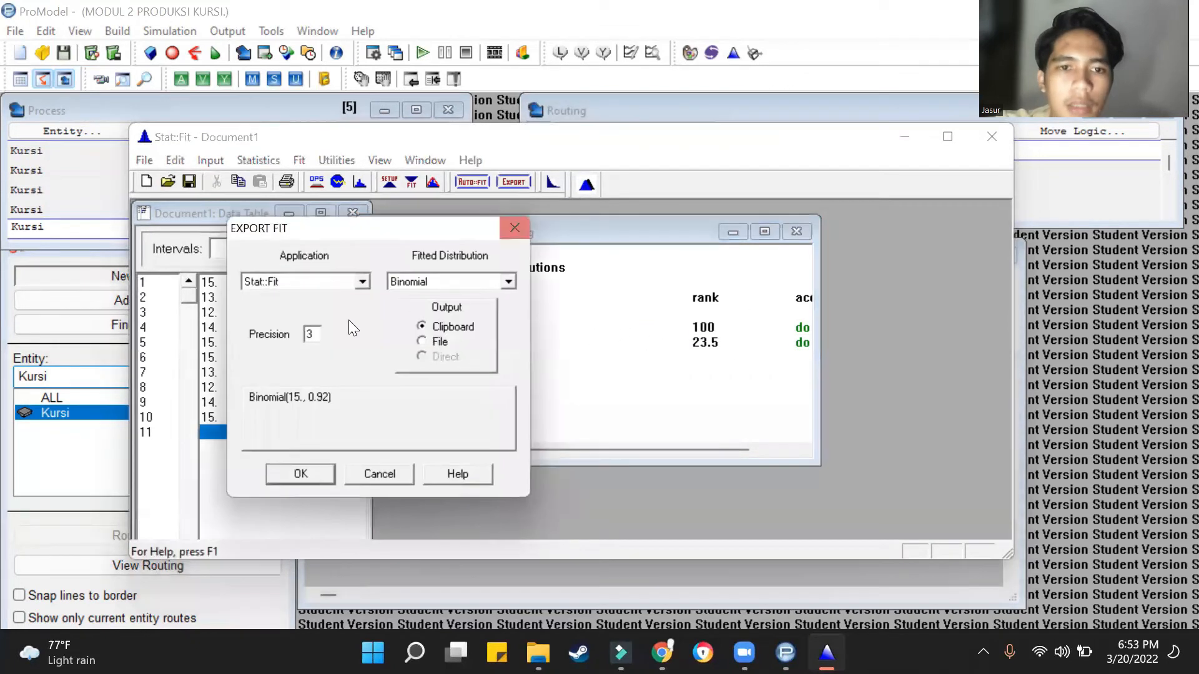
{"action": "left_click", "coordinate": [348, 283]}
{"action": "scroll", "coordinate": [297, 350], "scroll_direction": "up", "scroll_amount": 3}
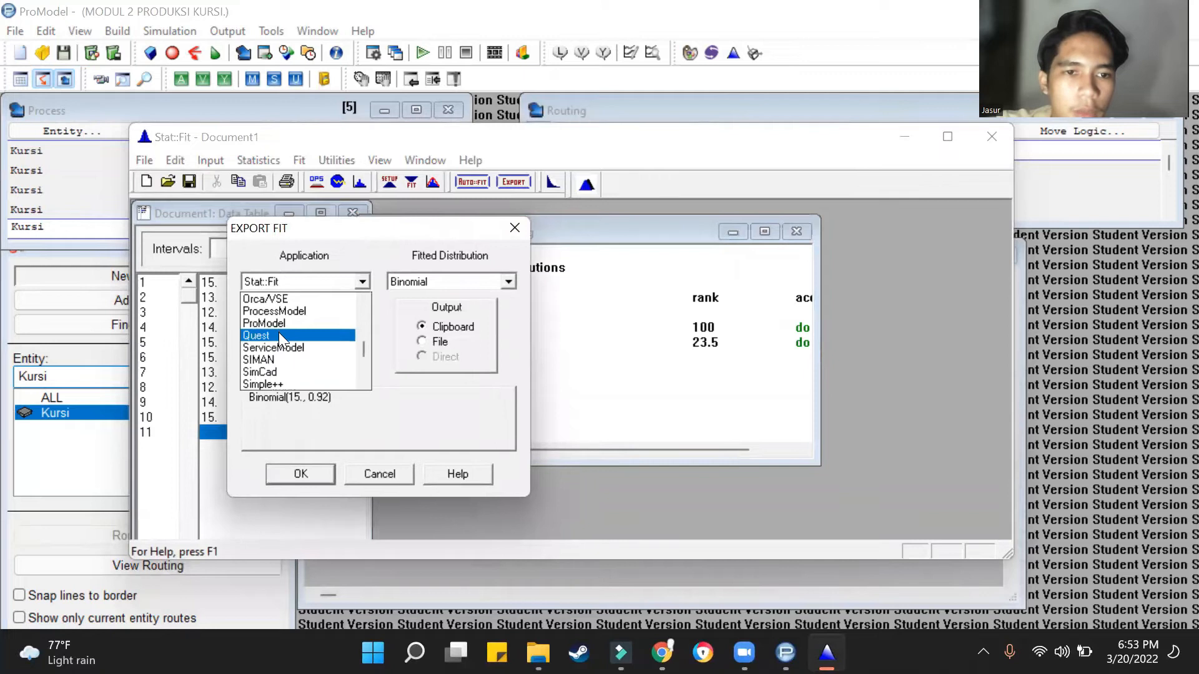
{"action": "left_click", "coordinate": [270, 328]}
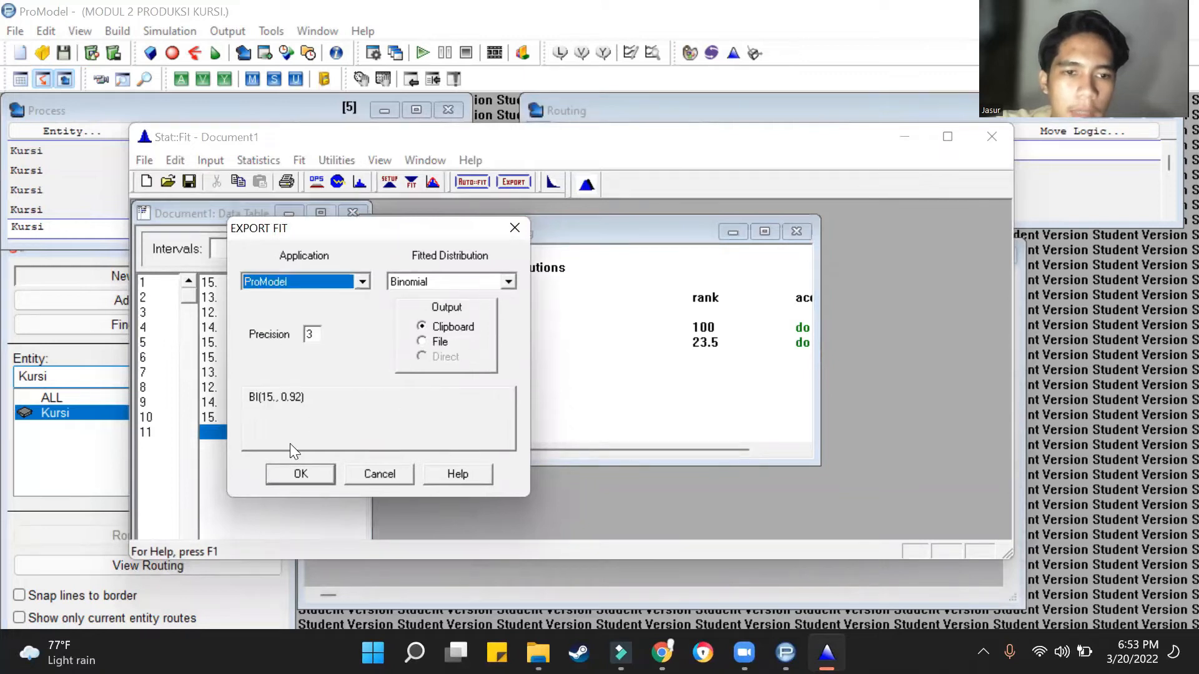
{"action": "left_click", "coordinate": [314, 477]}
{"action": "left_click", "coordinate": [794, 232]}
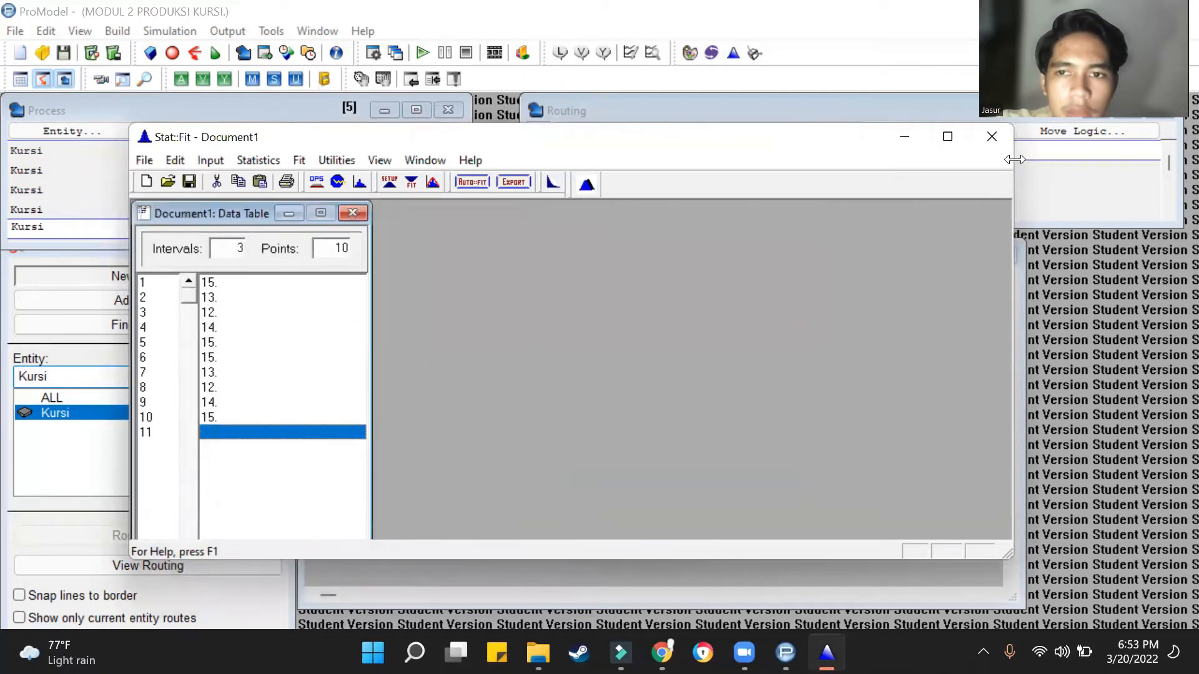
{"action": "left_click", "coordinate": [991, 137]}
{"action": "left_click", "coordinate": [622, 353]}
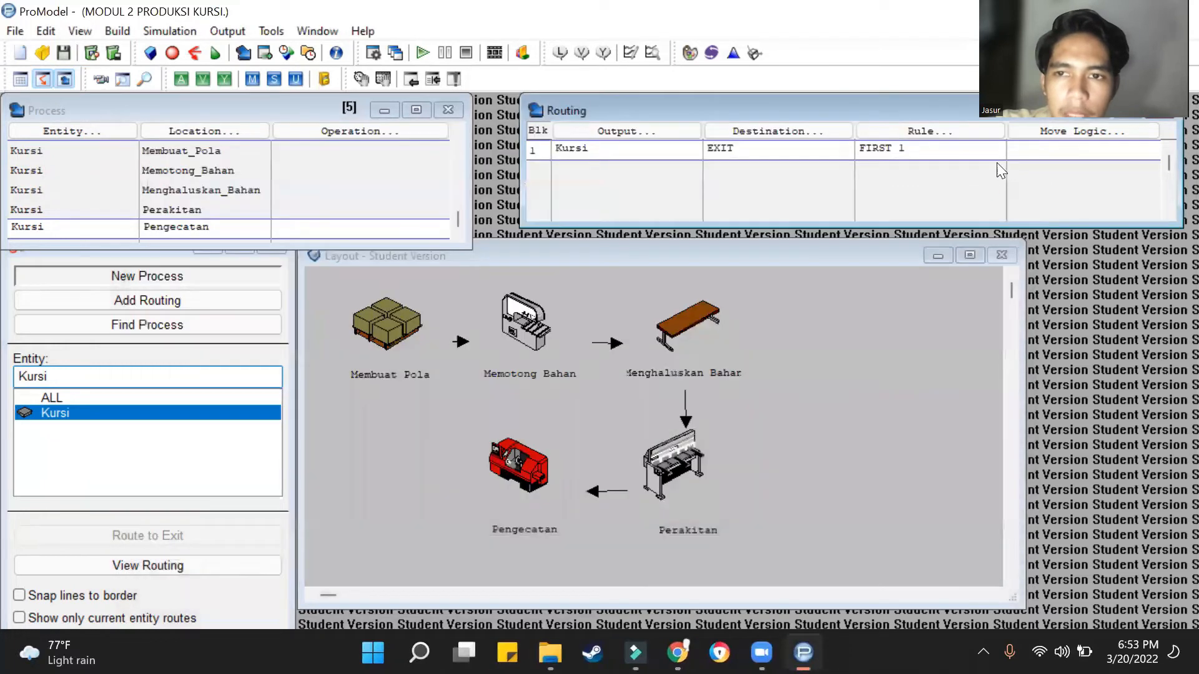
- Set the move logic of the Pengecatan to EXIT routing to MOVE FOR BI(15., 0.92)
{"action": "left_click", "coordinate": [1029, 136]}
{"action": "left_click", "coordinate": [723, 248]}
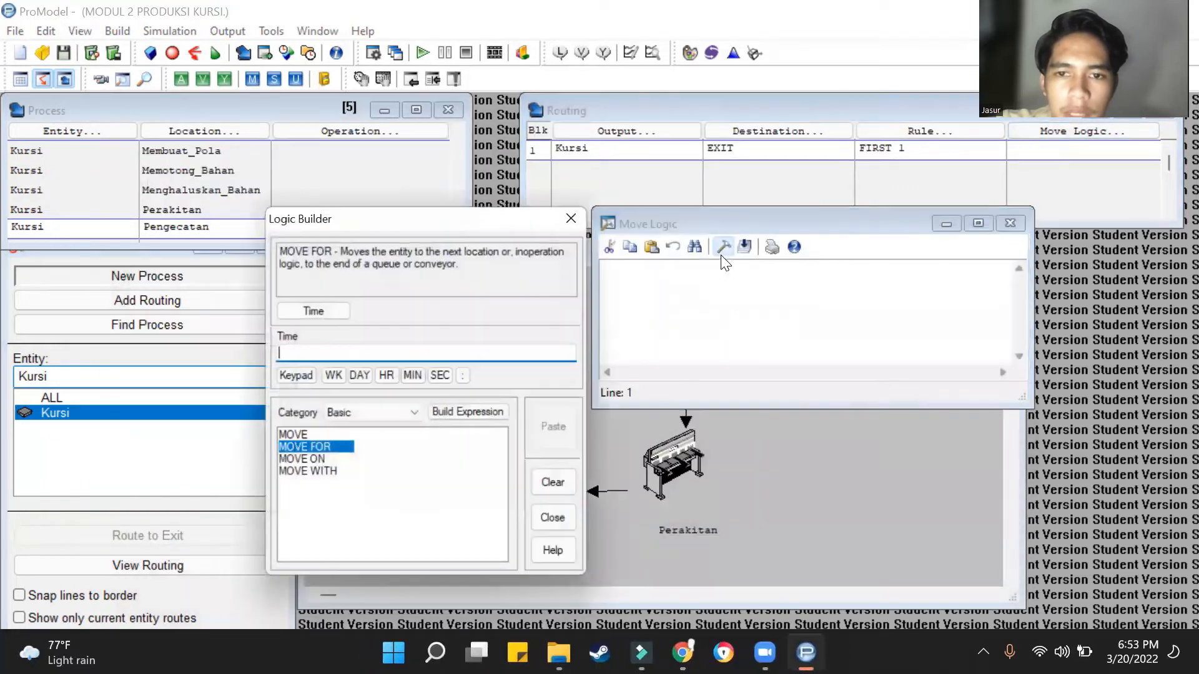
{"action": "left_click", "coordinate": [406, 353]}
{"action": "type", "text": "BI(15., 0.92)"}
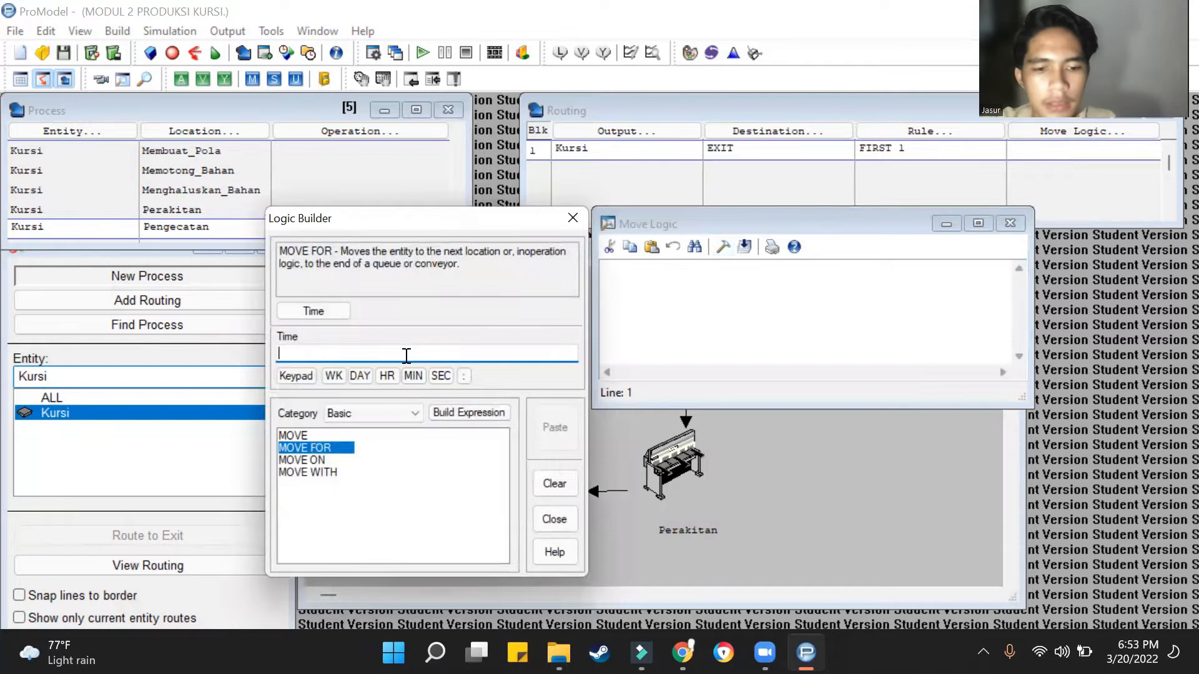
{"action": "left_click", "coordinate": [560, 411]}
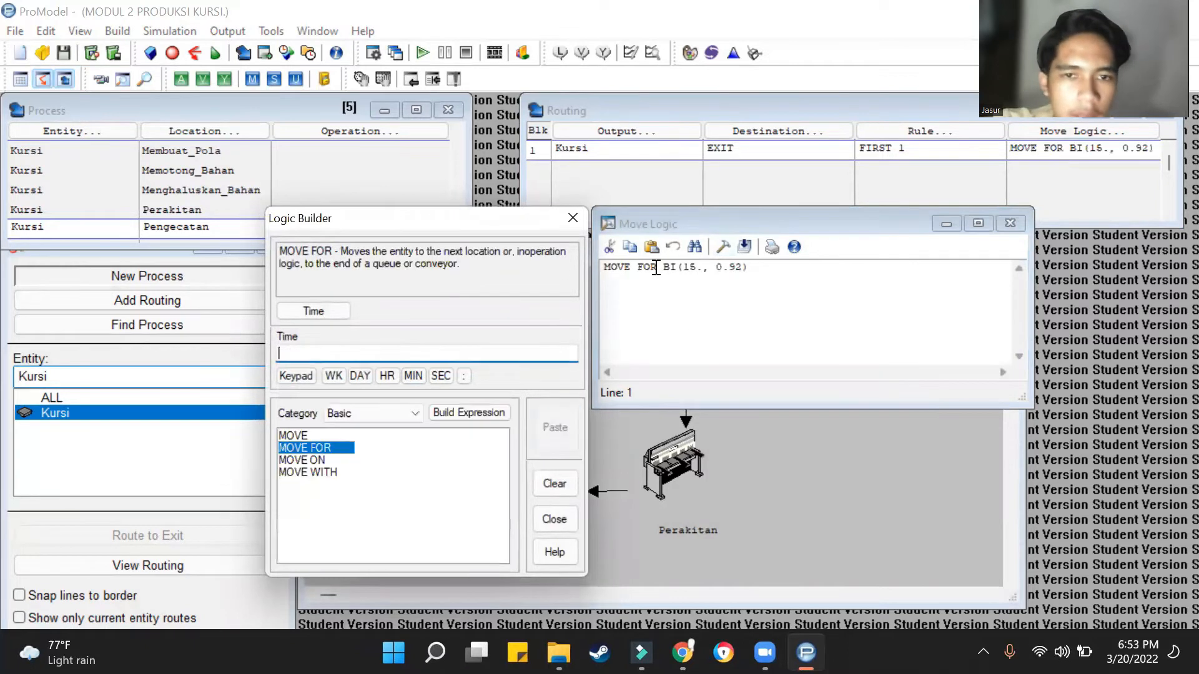
{"action": "left_click", "coordinate": [579, 215]}
{"action": "left_click", "coordinate": [1009, 224]}
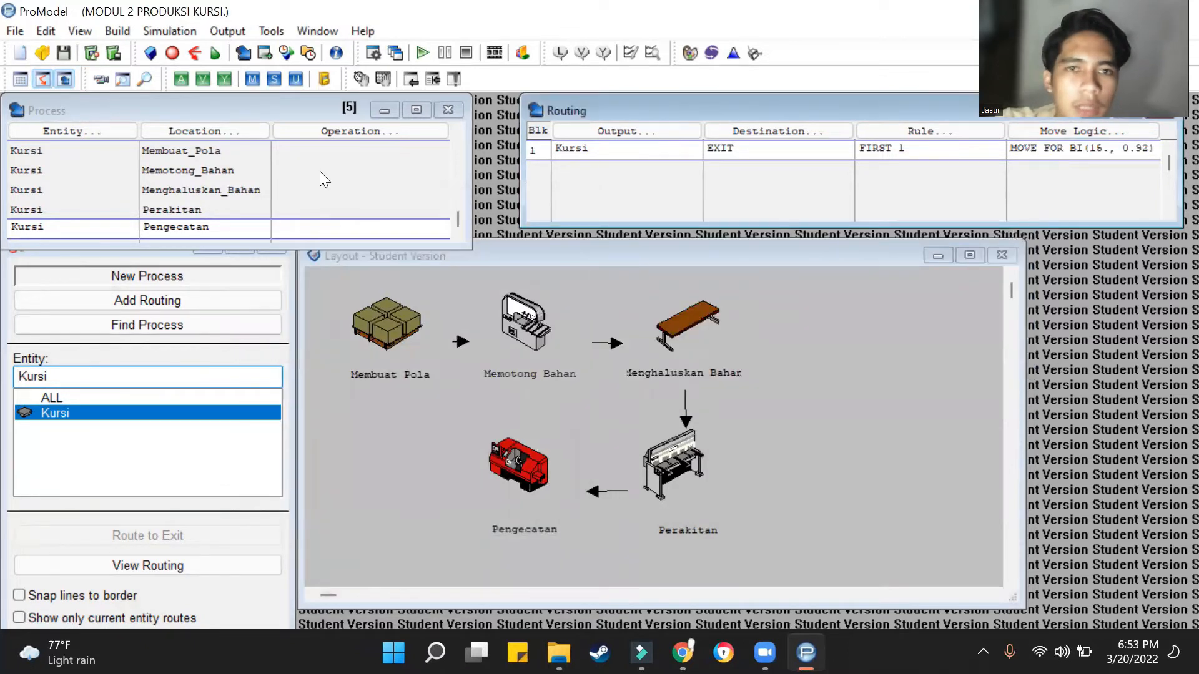
- Configure the simulation options with a run time of 8 hours and 10 replications
{"action": "left_click", "coordinate": [126, 33]}
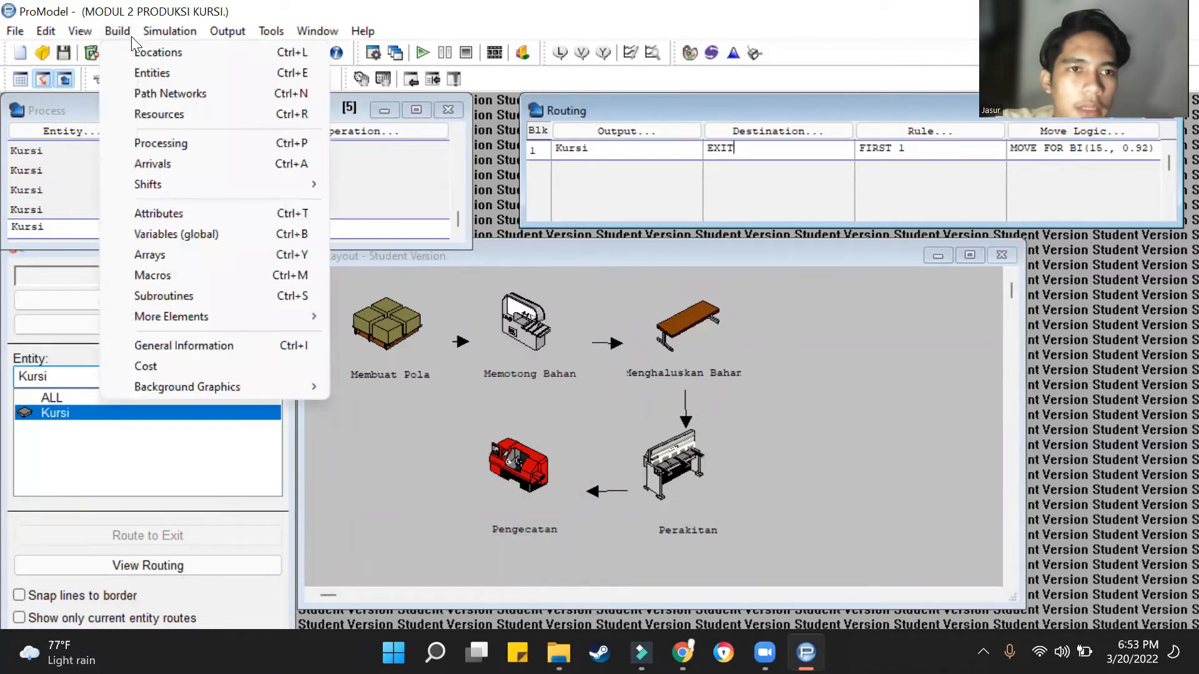
{"action": "mouse_move", "coordinate": [163, 36]}
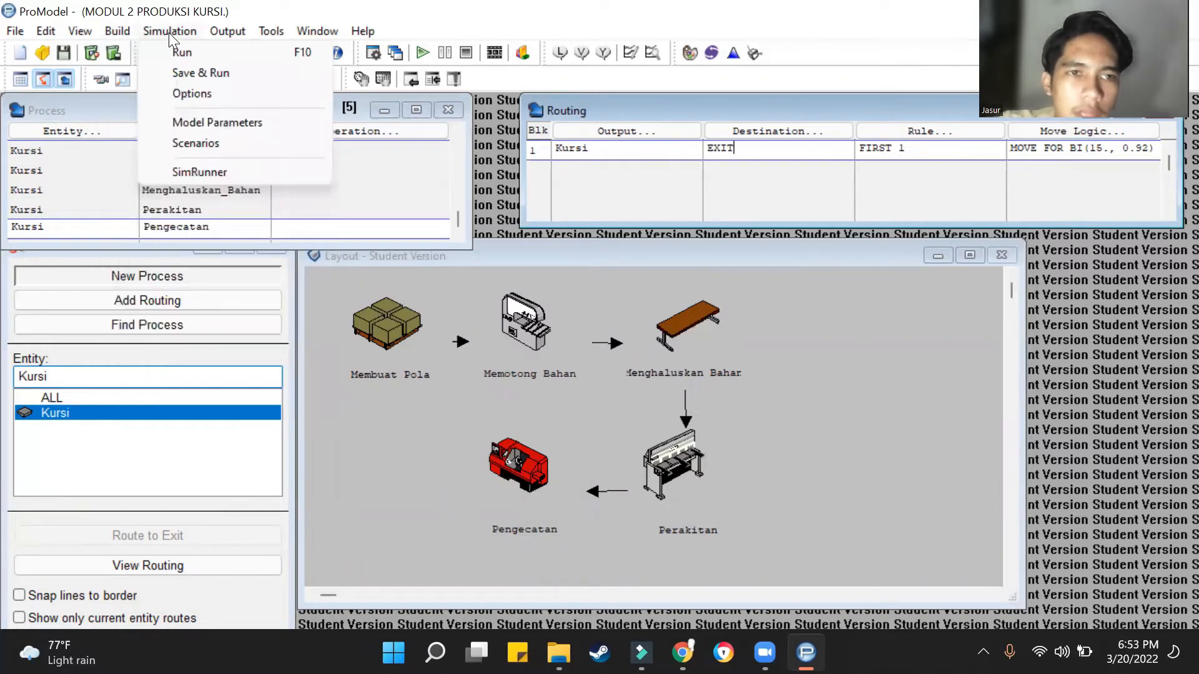
{"action": "left_click", "coordinate": [212, 238]}
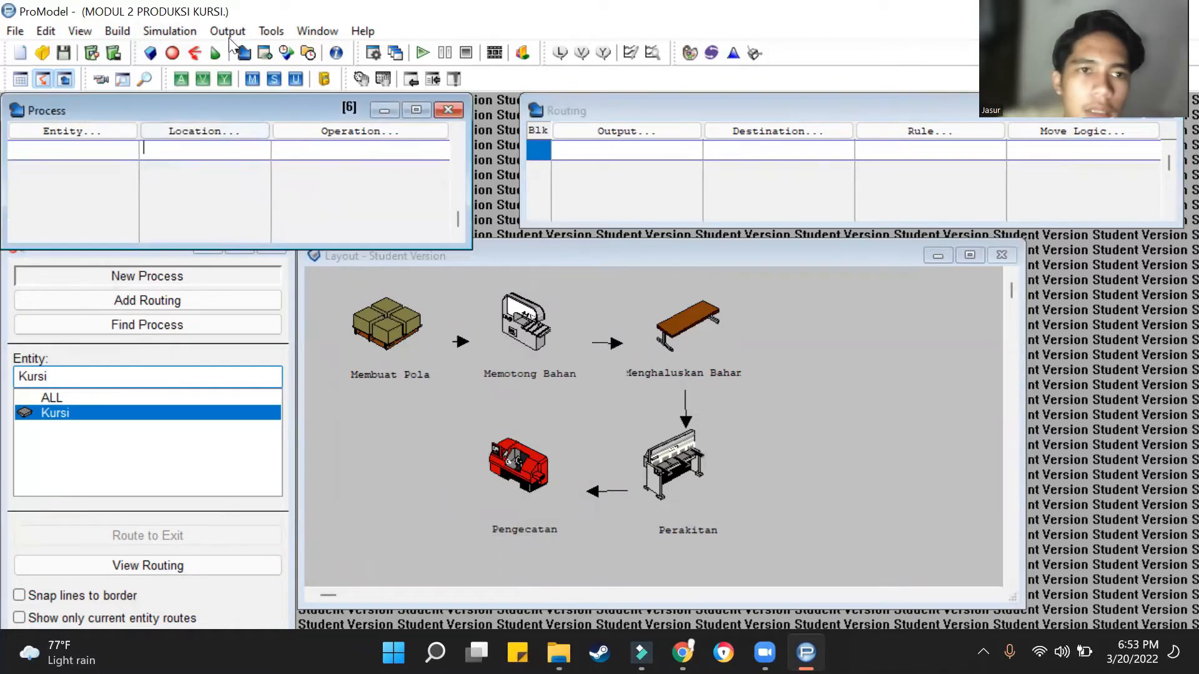
{"action": "left_click", "coordinate": [170, 32]}
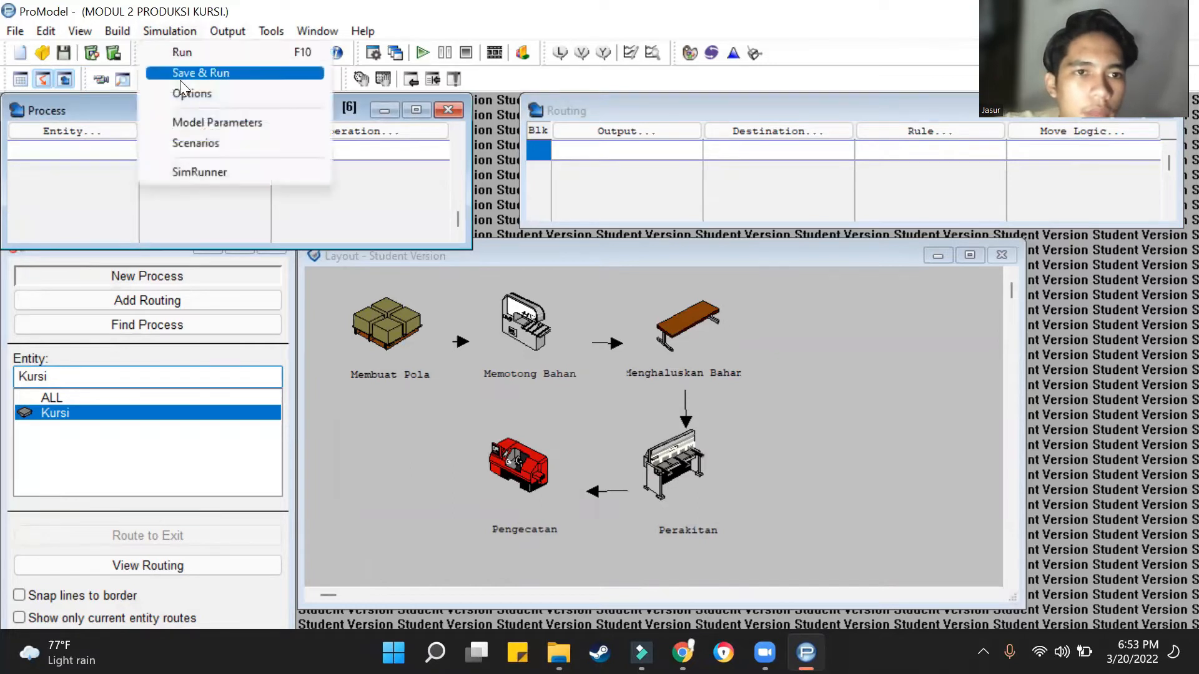
{"action": "left_click", "coordinate": [184, 96]}
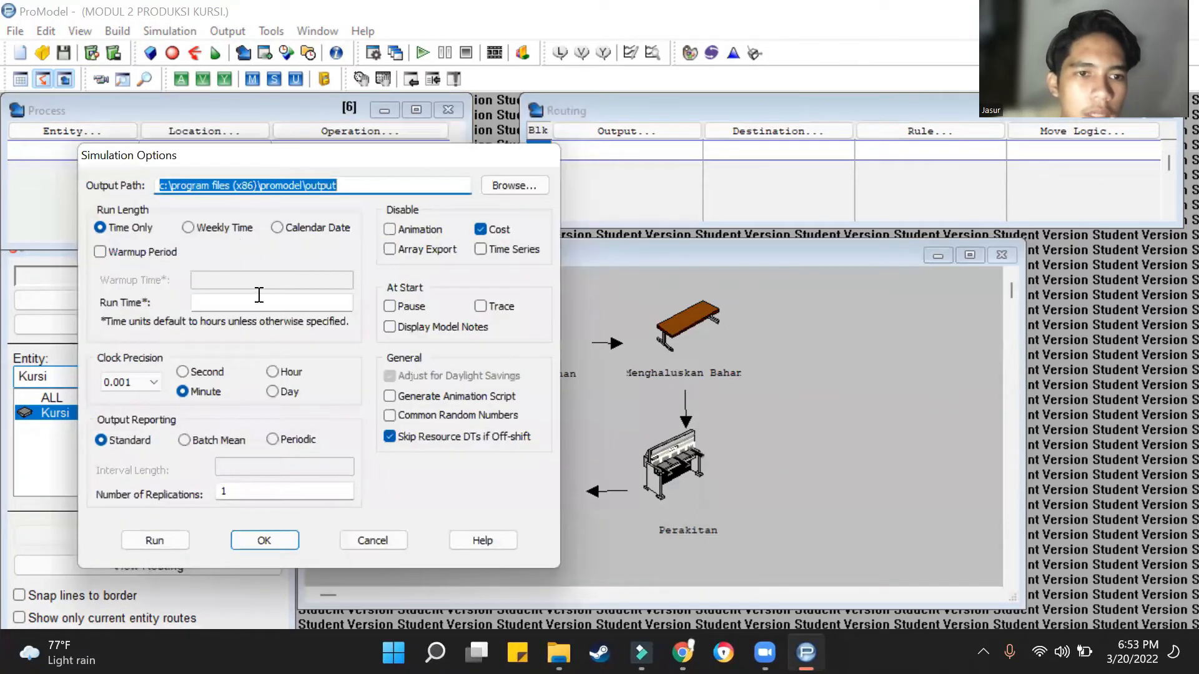
{"action": "left_click", "coordinate": [258, 297]}
{"action": "type", "text": "8"}
{"action": "left_click", "coordinate": [259, 491]}
{"action": "type", "text": "0"}
{"action": "left_click", "coordinate": [257, 540]}
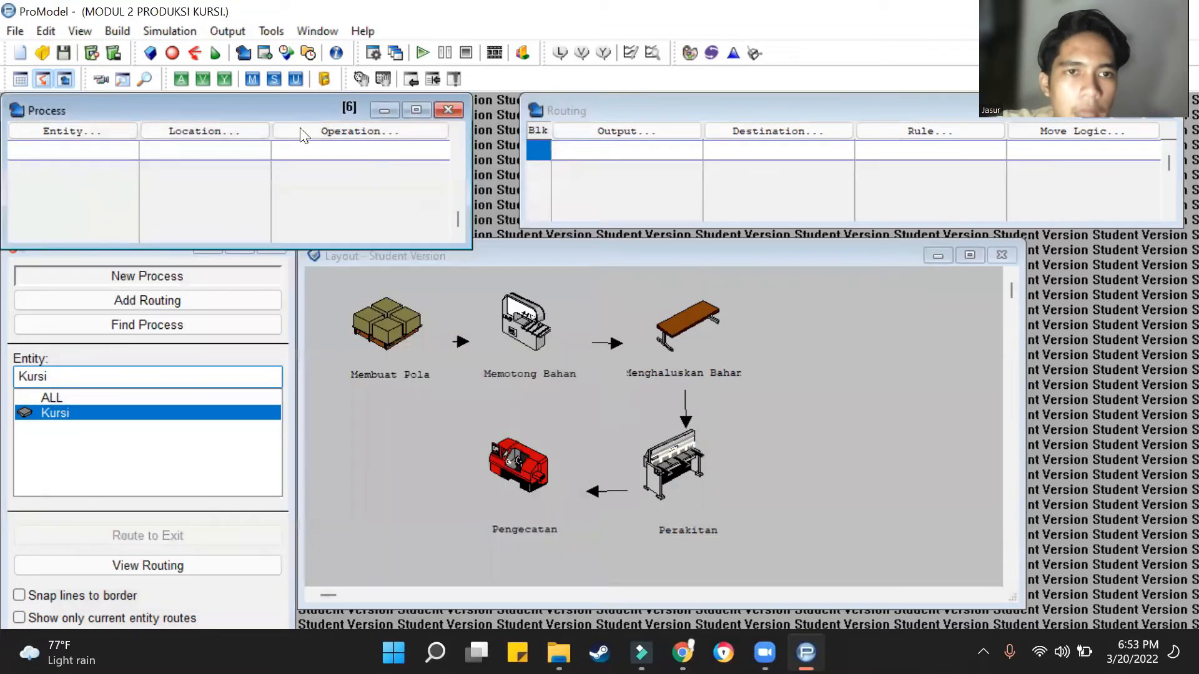
- Start a simulation run and save the model in Downloads as MODUL 2 PRODUKSI KURSI
{"action": "left_click", "coordinate": [178, 29]}
{"action": "left_click", "coordinate": [187, 44]}
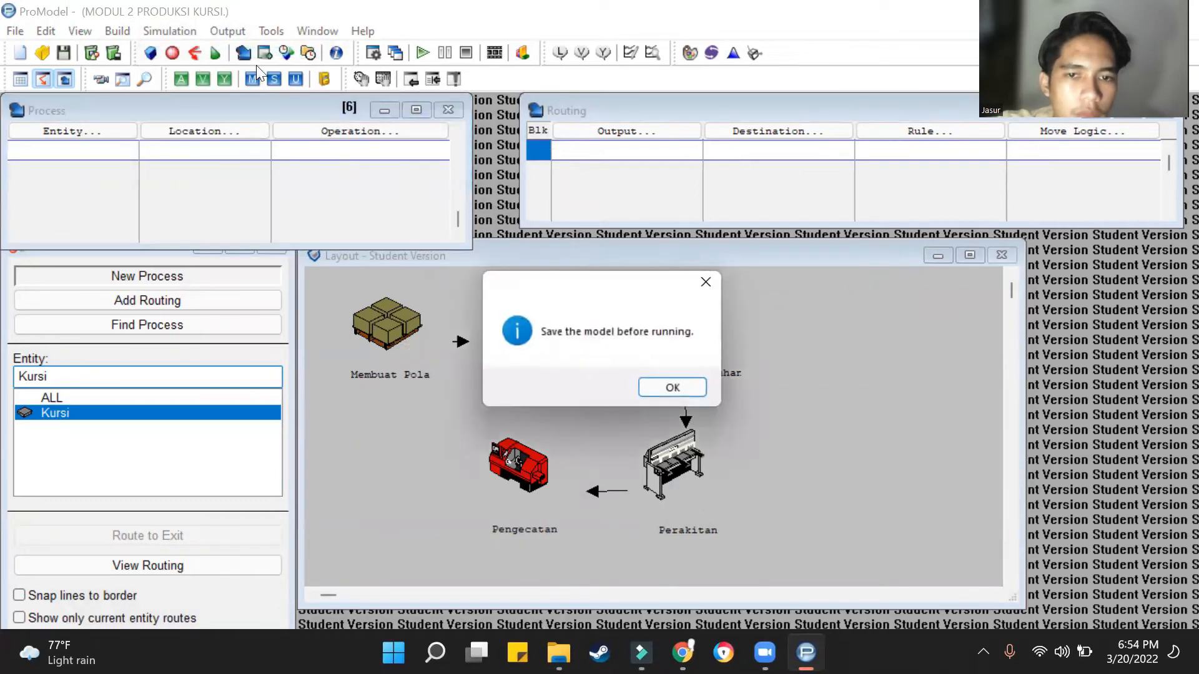
{"action": "left_click", "coordinate": [672, 391]}
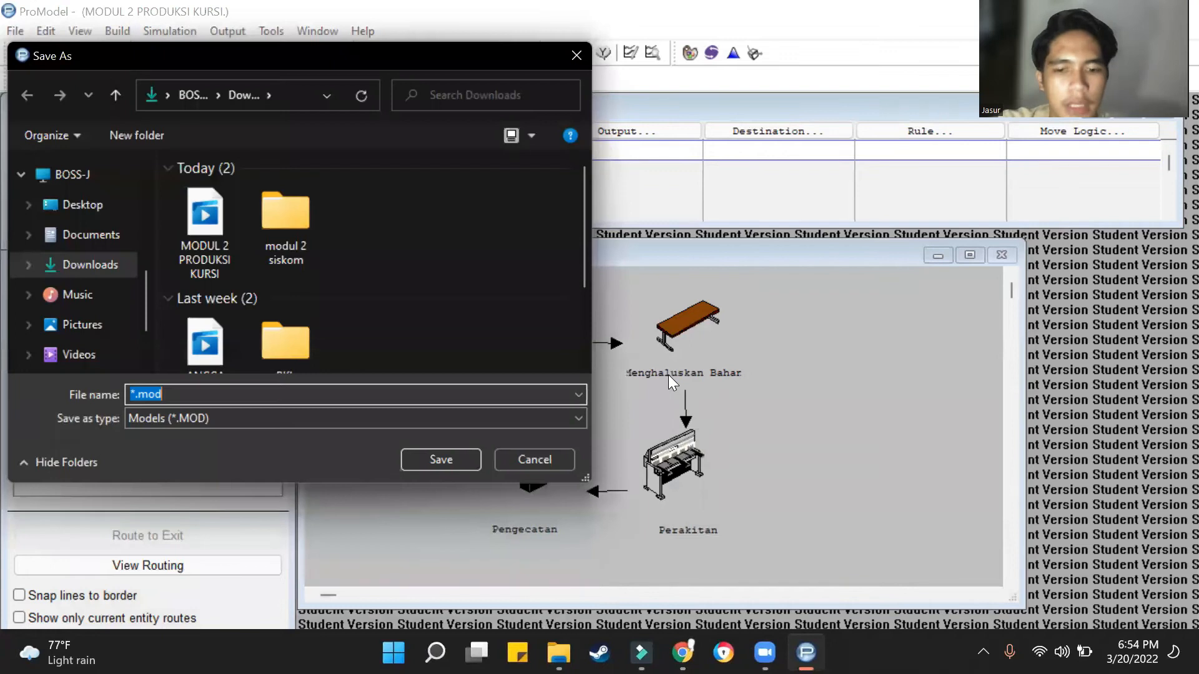
{"action": "type", "text": "mo"}
{"action": "key", "text": "BackSpace"}
{"action": "key", "text": "BackSpace"}
{"action": "type", "text": "MODUL 2 PORD"}
{"action": "key", "text": "BackSpace"}
{"action": "key", "text": "BackSpace"}
{"action": "key", "text": "BackSpace"}
{"action": "type", "text": "RODUKSI K"}
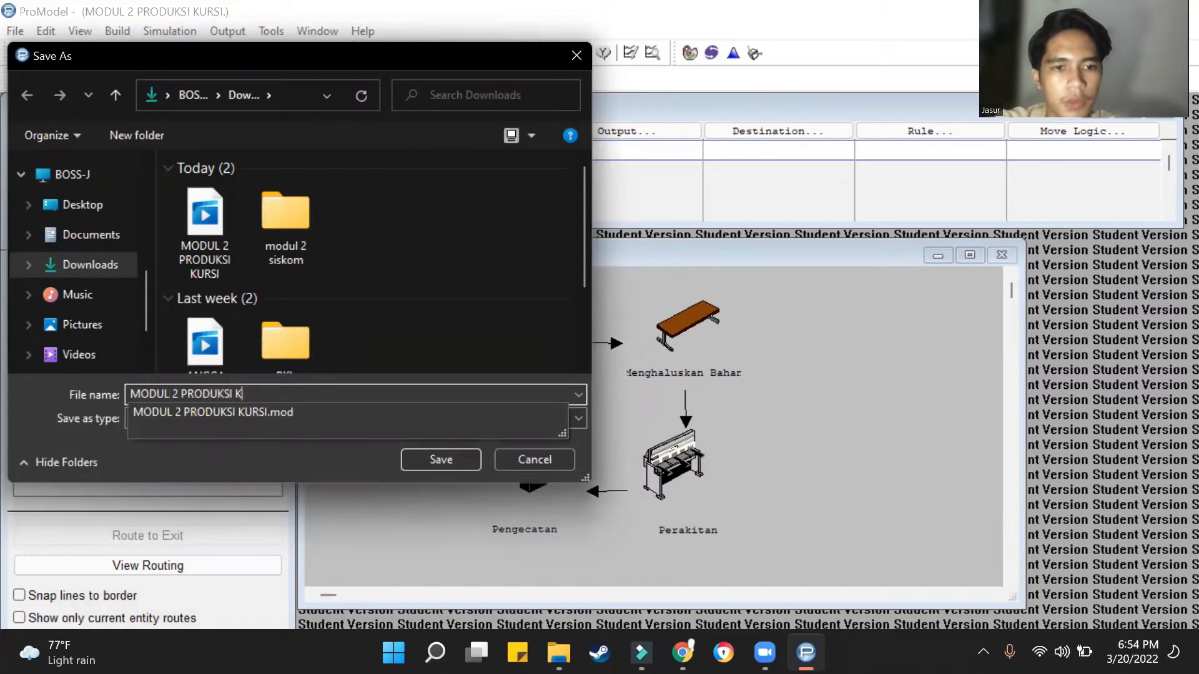
{"action": "type", "text": "URSI"}
{"action": "left_click", "coordinate": [451, 465]}
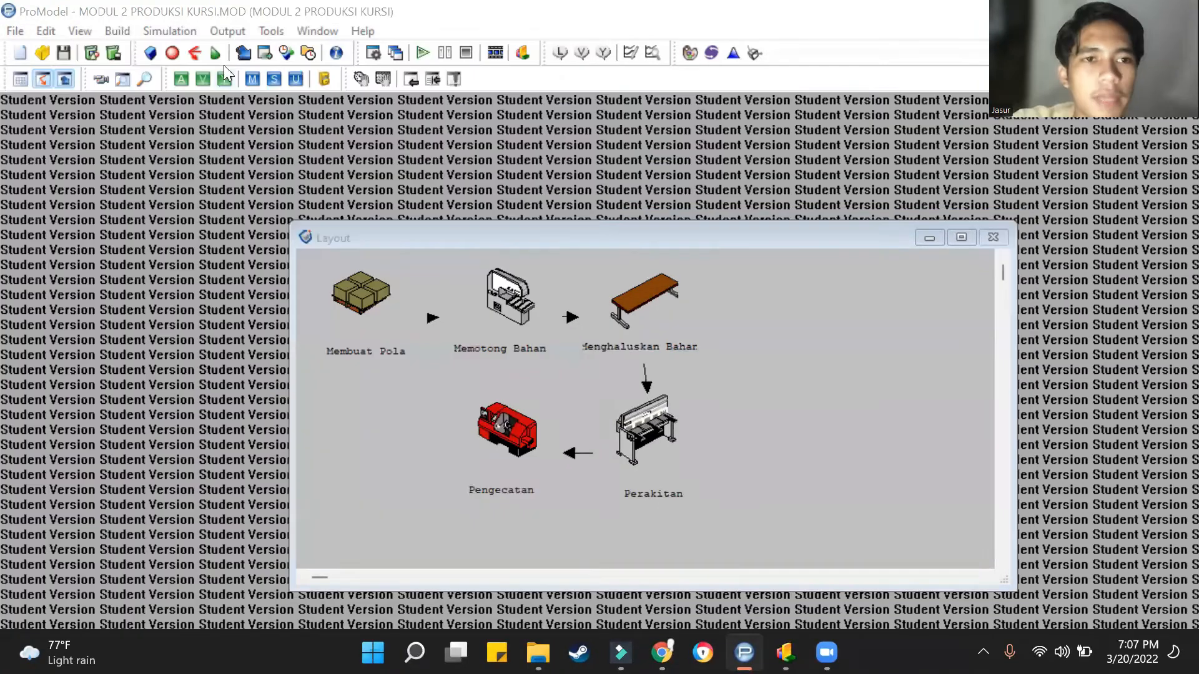
- Run the saved model's simulation at a higher animation speed through all replications and open its results
{"action": "left_click", "coordinate": [184, 34]}
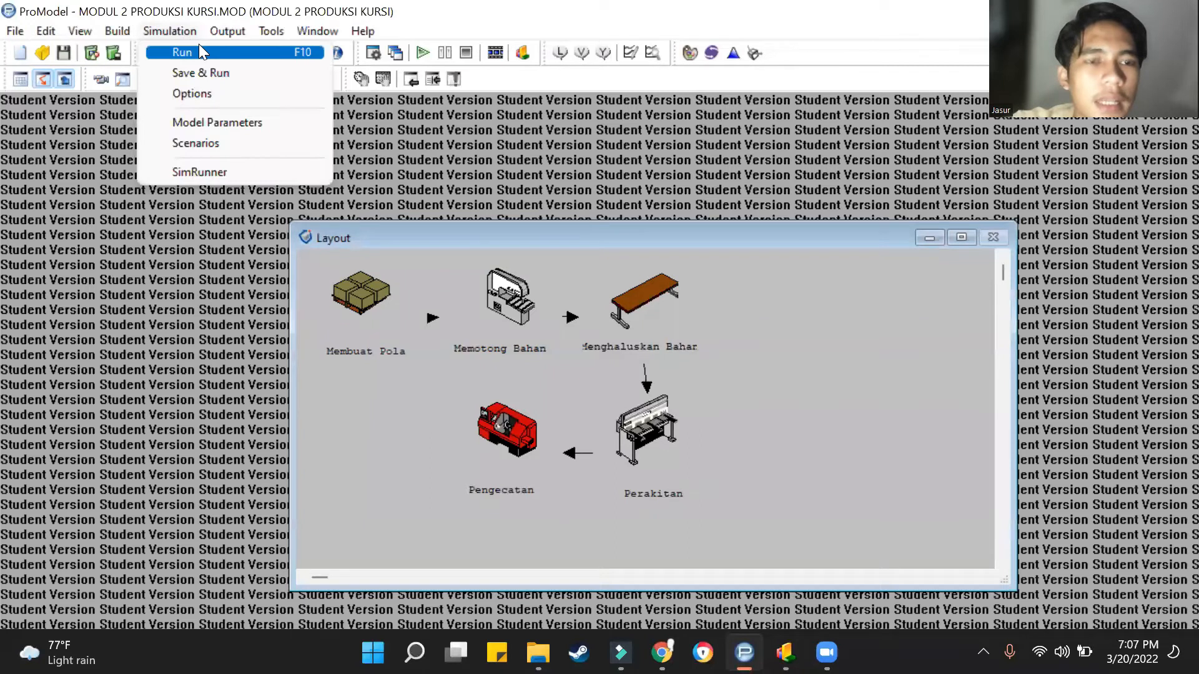
{"action": "left_click", "coordinate": [199, 47]}
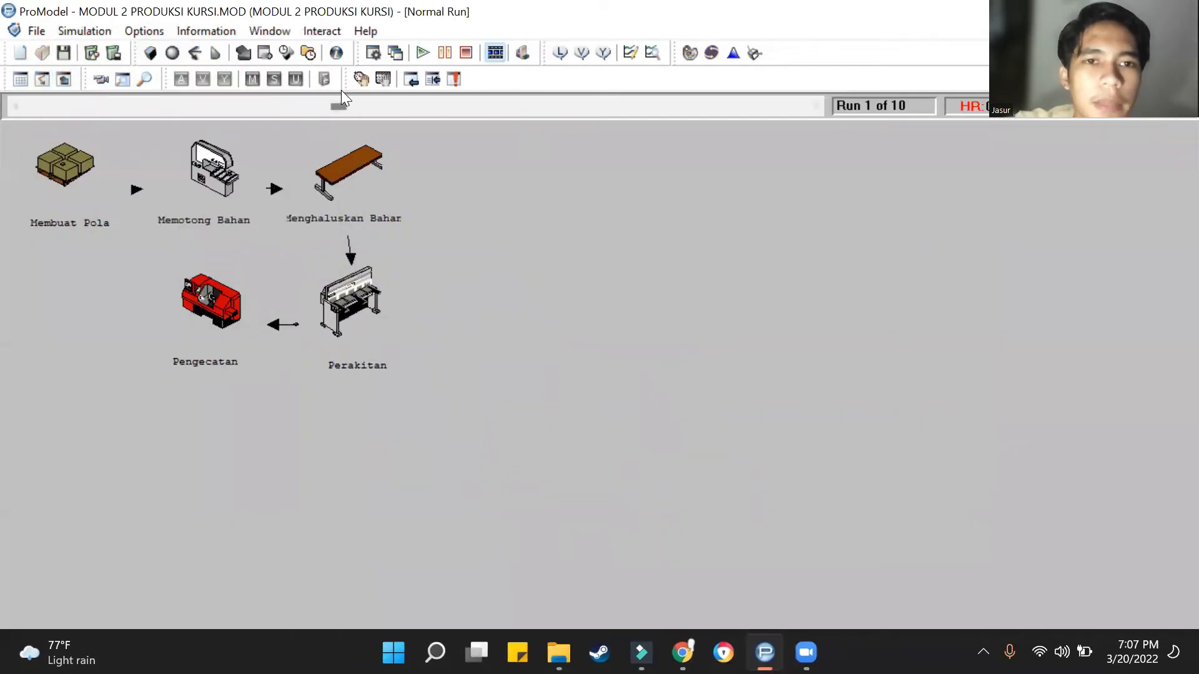
{"action": "left_click_drag", "start_coordinate": [342, 104], "coordinate": [795, 106]}
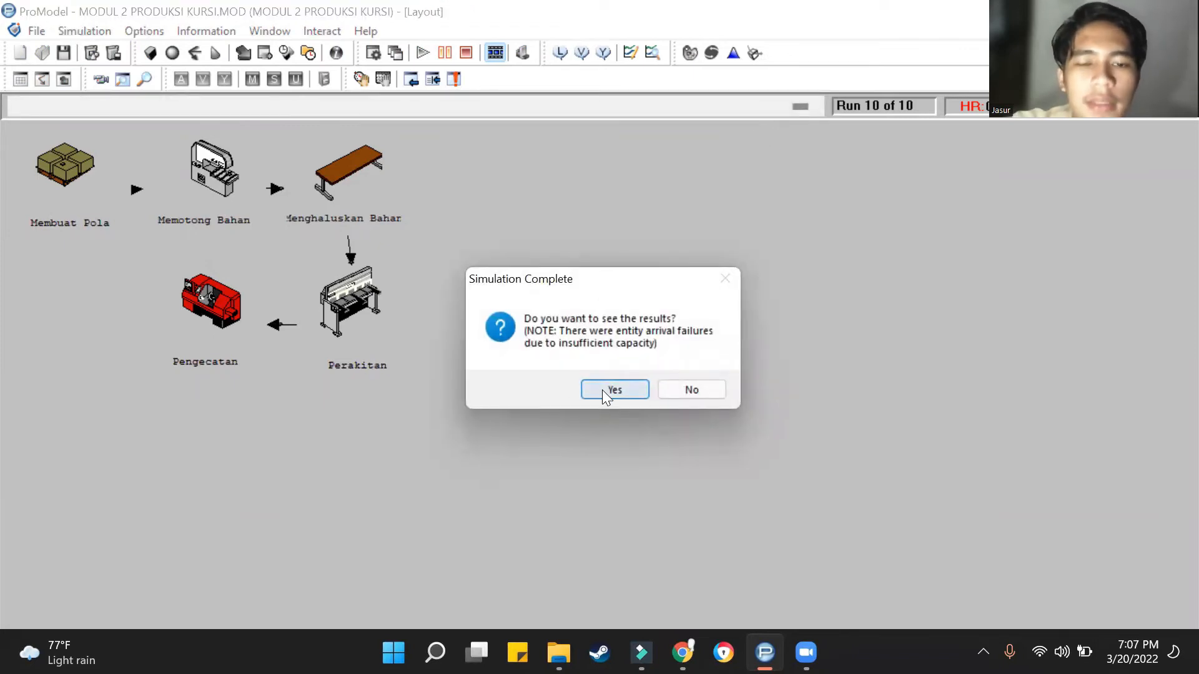
{"action": "left_click", "coordinate": [625, 391]}
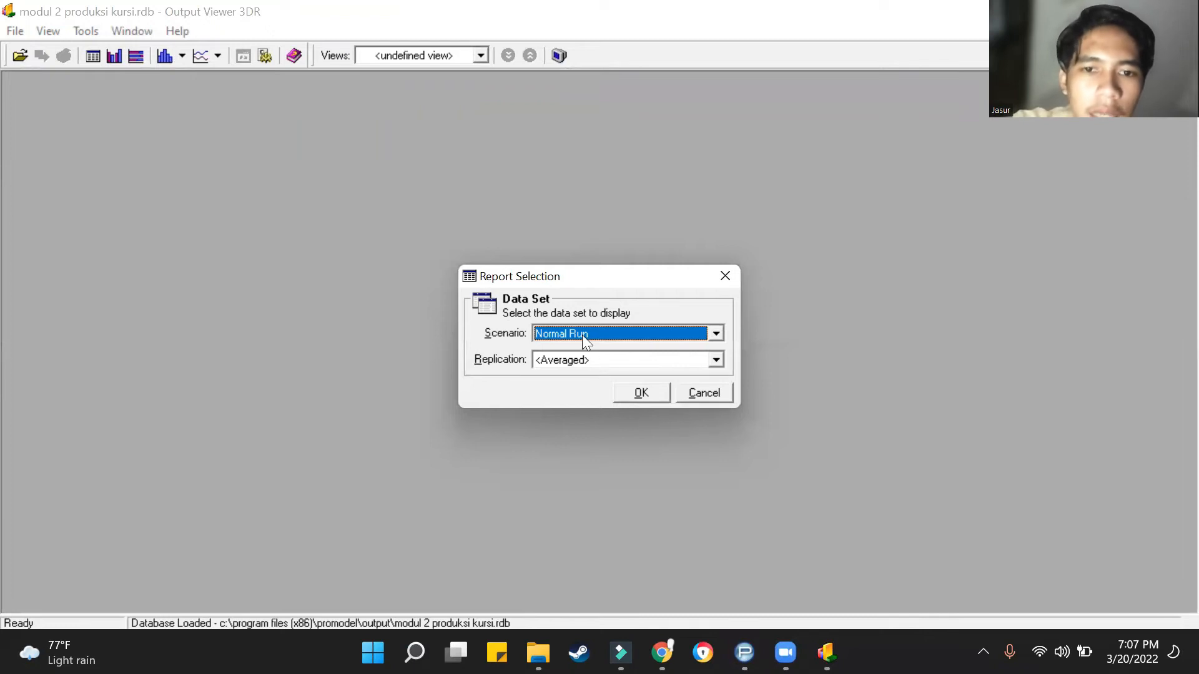
- Display the general report for the Normal Run scenario with all replications
{"action": "left_click", "coordinate": [592, 357]}
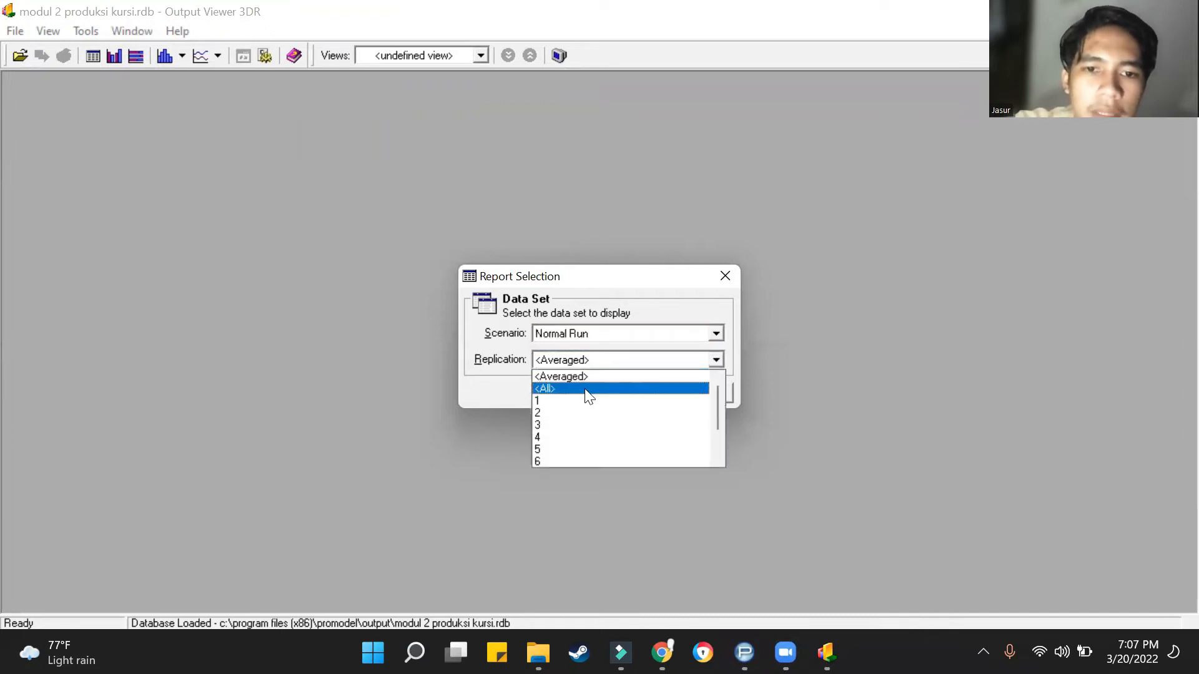
{"action": "left_click", "coordinate": [585, 388]}
{"action": "left_click", "coordinate": [632, 400]}
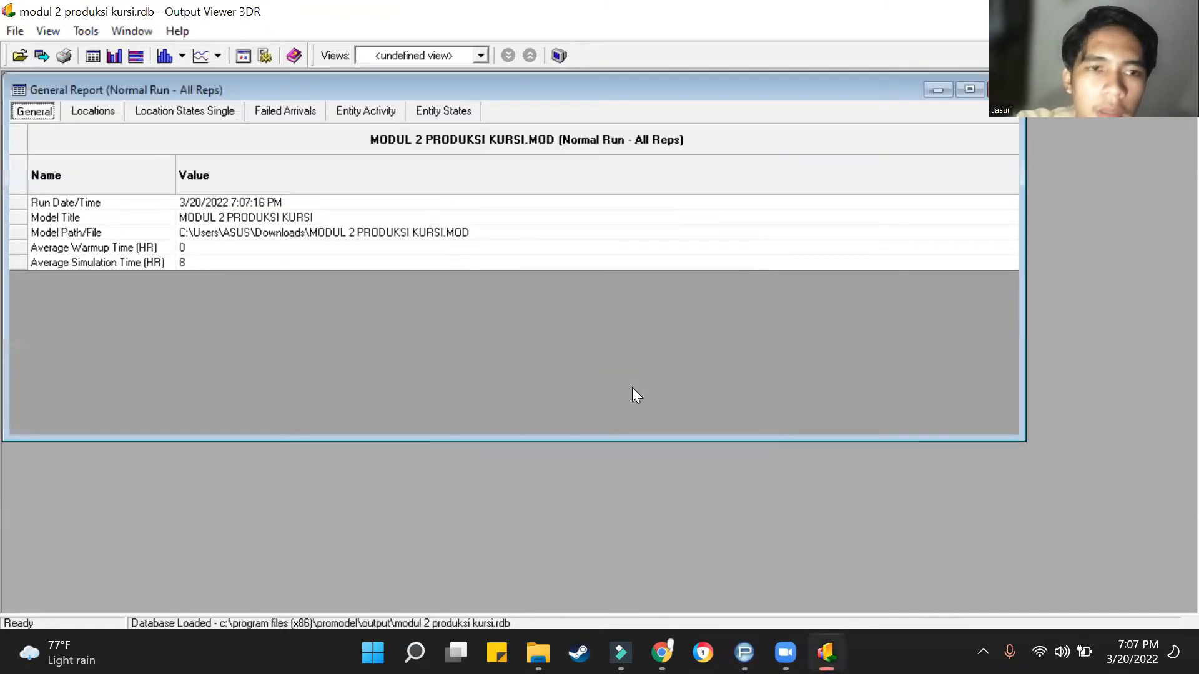
- Review the locations, location states, failed arrivals and entity reports, and examine the average time in system for Kursi in each replication
{"action": "left_click", "coordinate": [89, 110]}
{"action": "left_click", "coordinate": [182, 110]}
{"action": "left_click", "coordinate": [287, 110]}
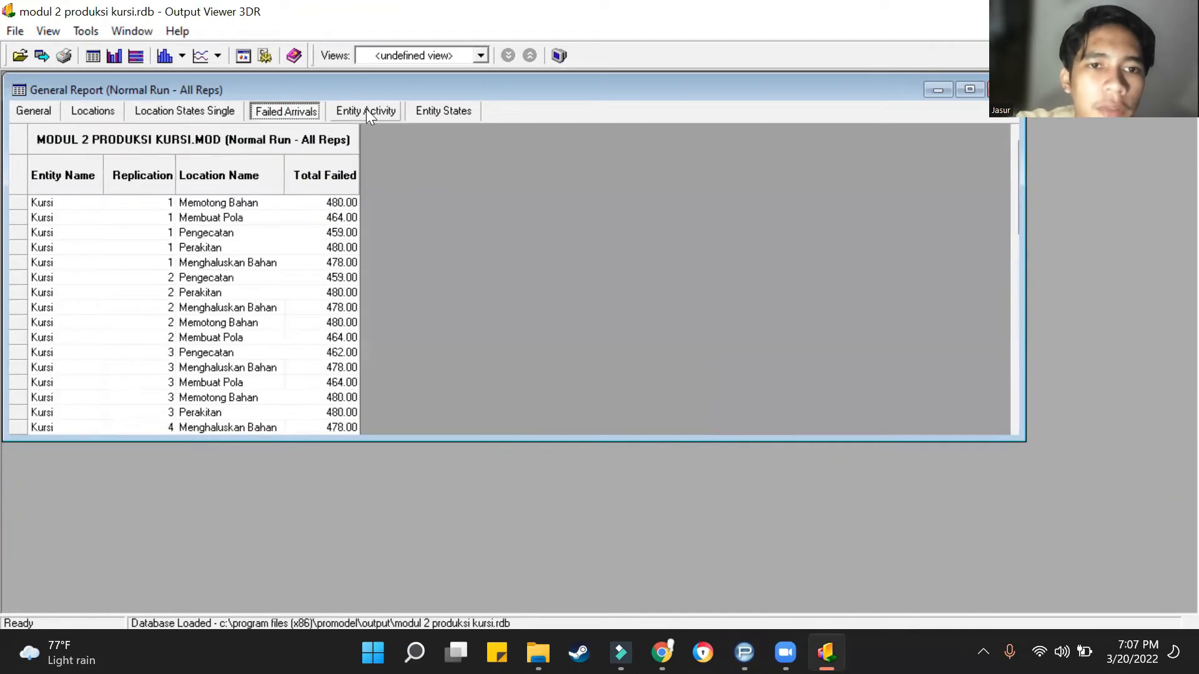
{"action": "left_click", "coordinate": [372, 114]}
{"action": "left_click", "coordinate": [452, 115]}
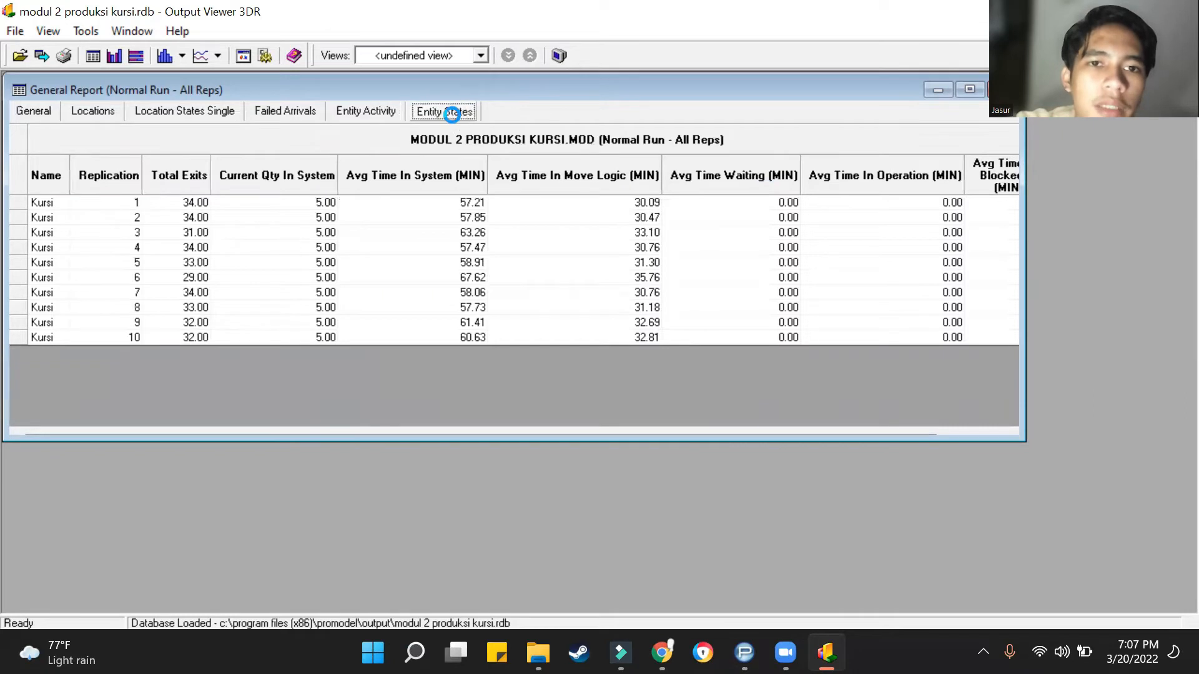
{"action": "left_click", "coordinate": [367, 112]}
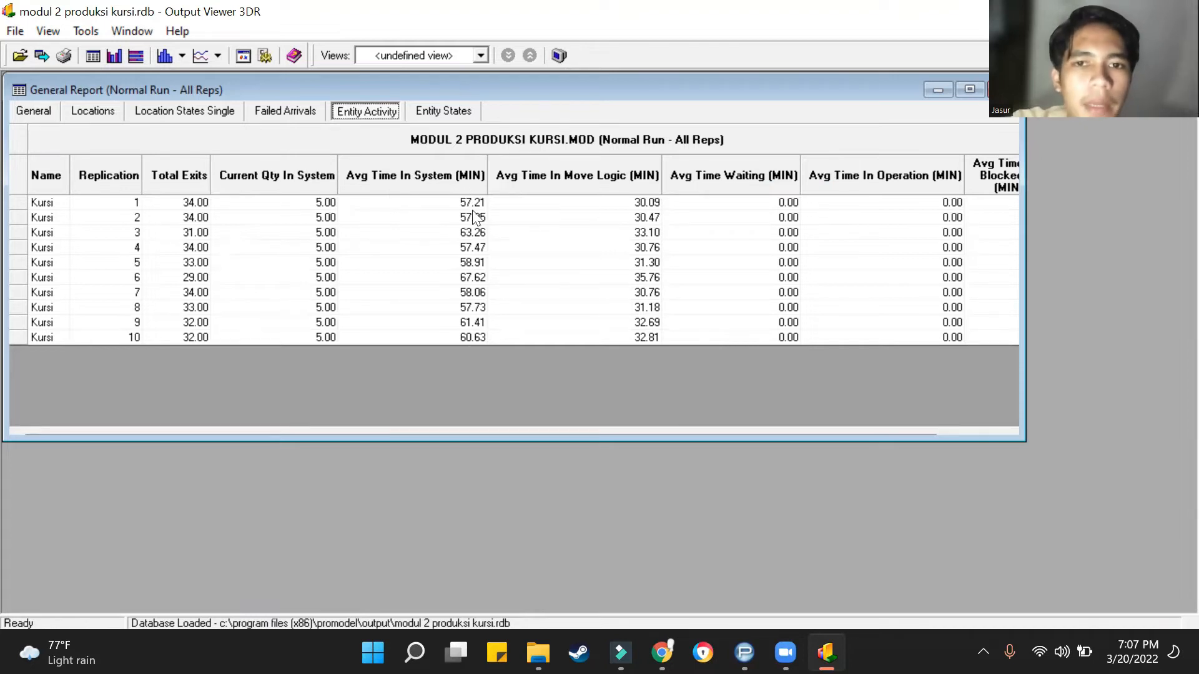
{"action": "left_click", "coordinate": [456, 203]}
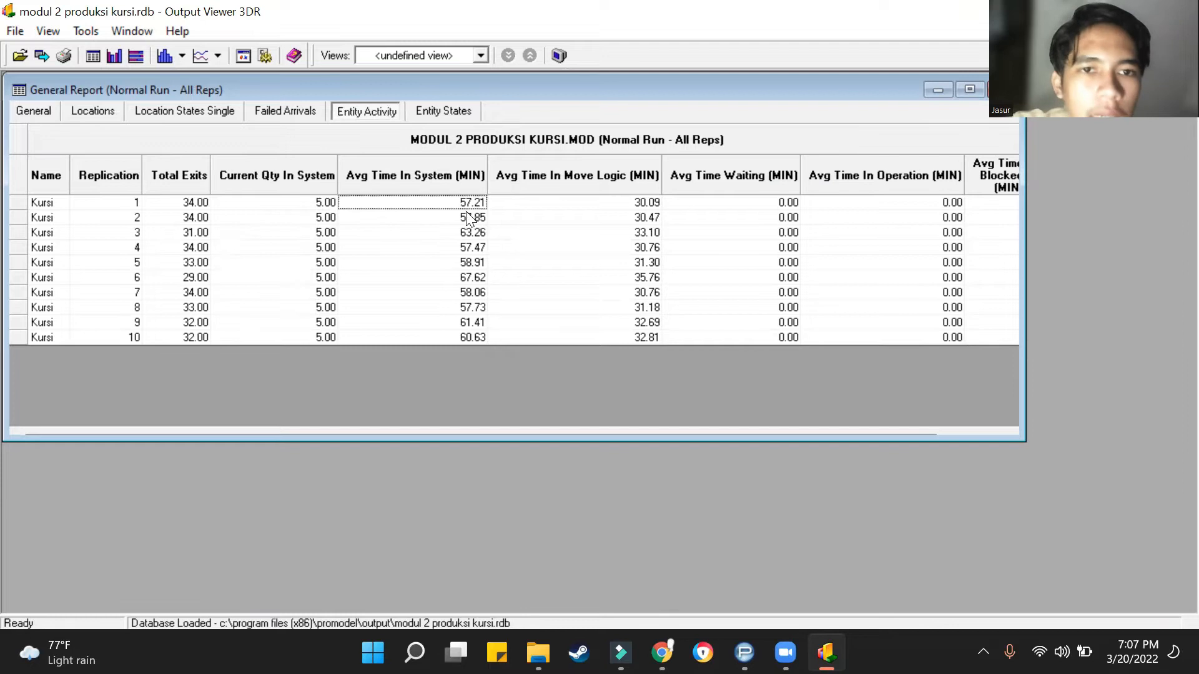
{"action": "left_click", "coordinate": [473, 337]}
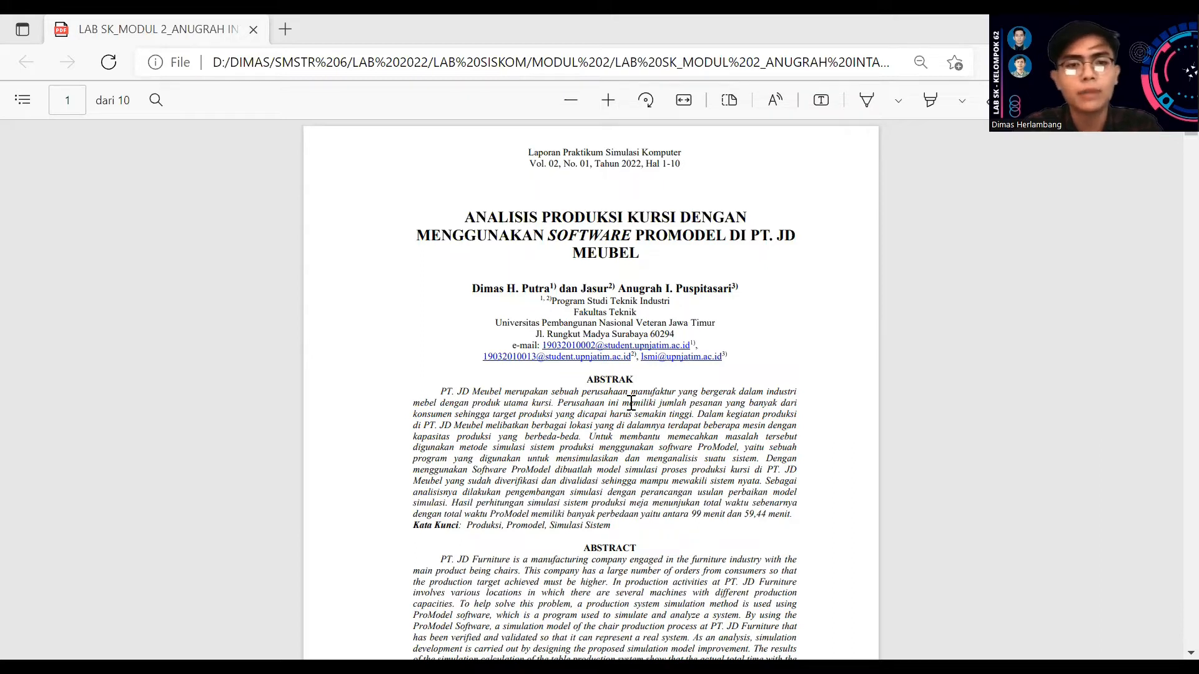
- Switch to the chair production lab report PDF in the browser and read its abstract and Pendahuluan section
{"action": "scroll", "coordinate": [631, 403], "scroll_direction": "down", "scroll_amount": 2}
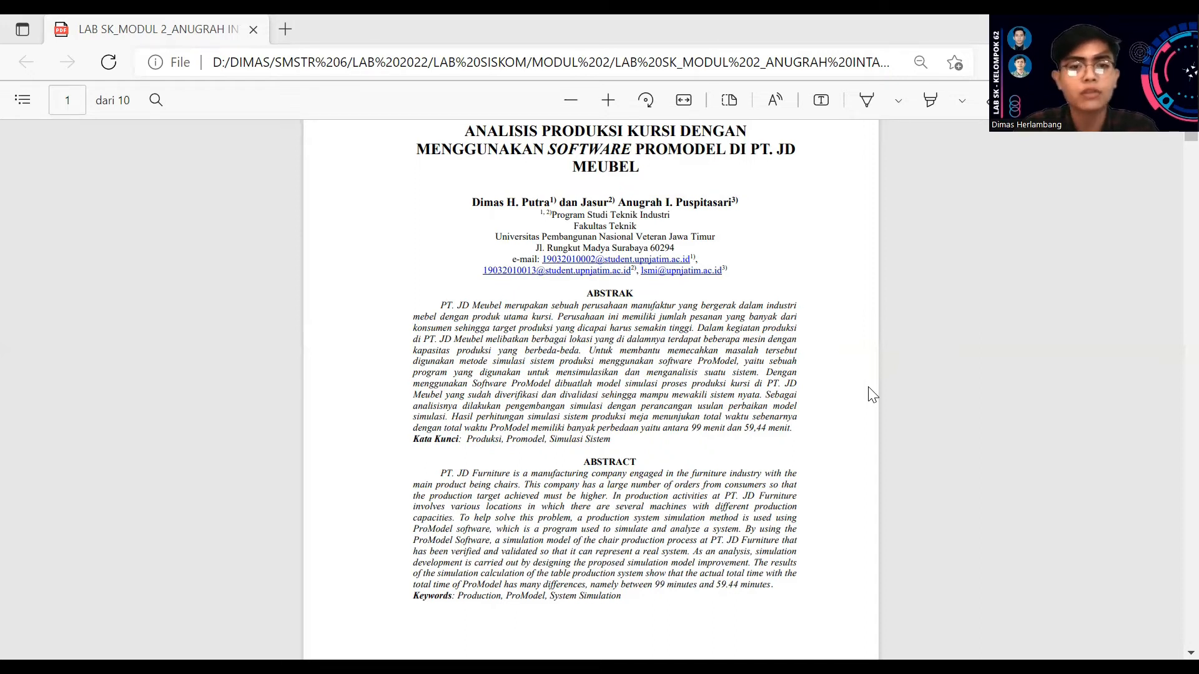
{"action": "scroll", "coordinate": [872, 395], "scroll_direction": "down", "scroll_amount": 8}
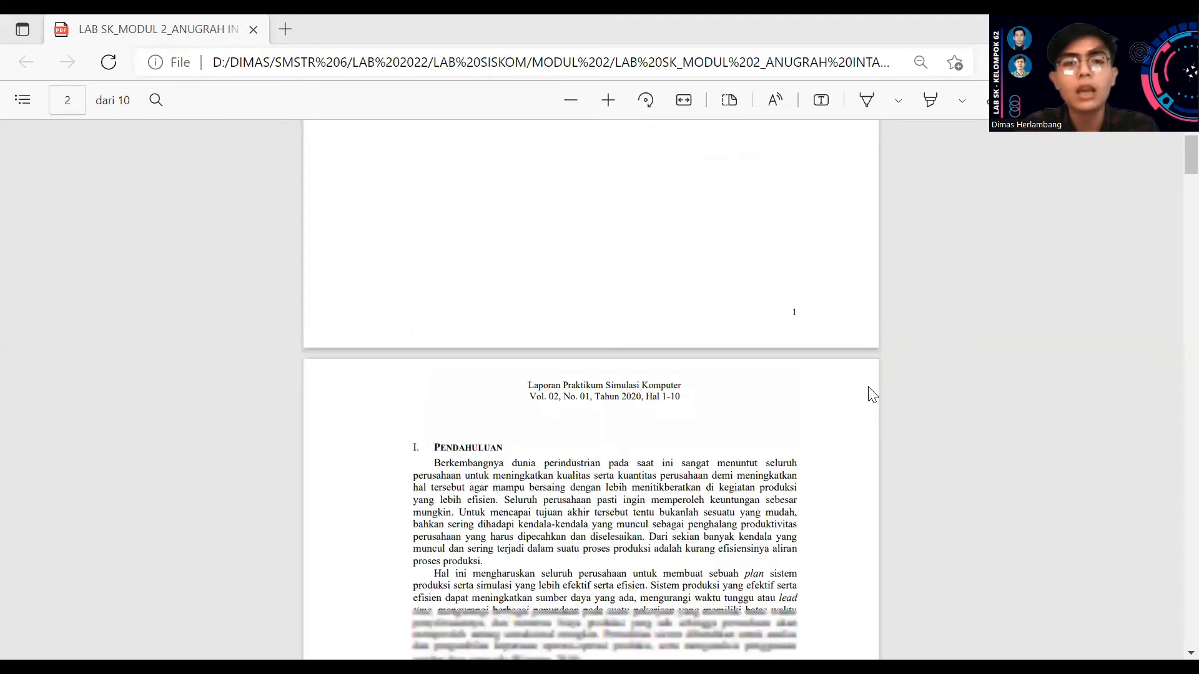
{"action": "scroll", "coordinate": [873, 395], "scroll_direction": "down", "scroll_amount": 2}
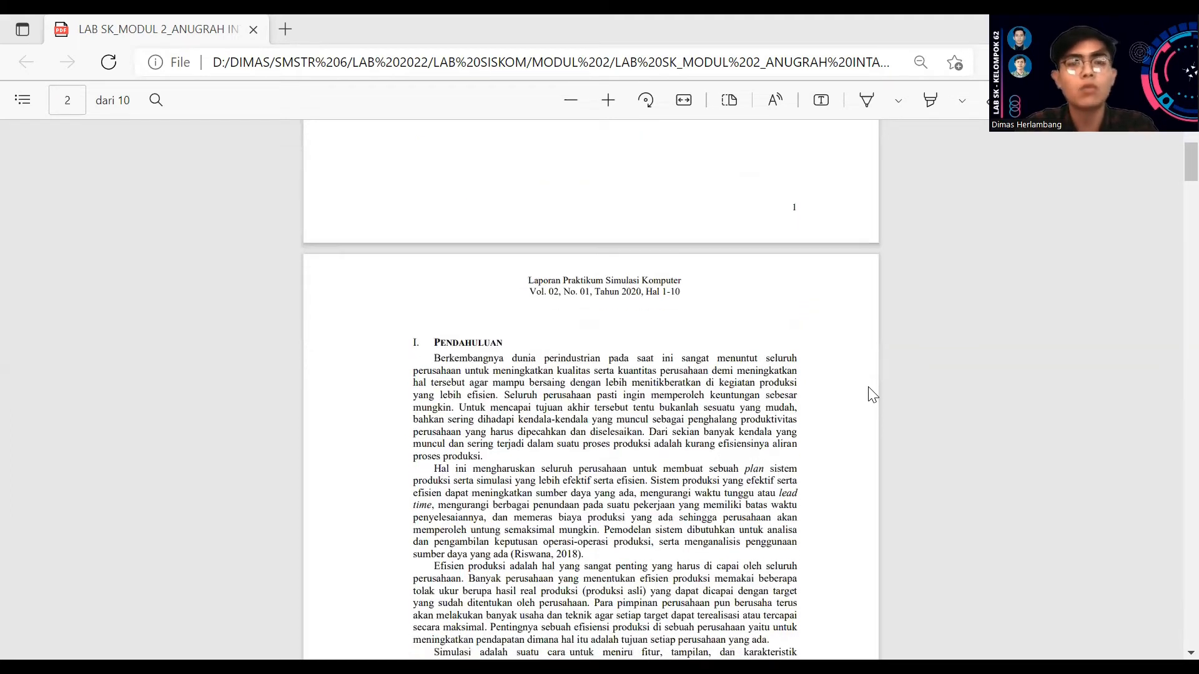
{"action": "scroll", "coordinate": [873, 394], "scroll_direction": "down", "scroll_amount": 2}
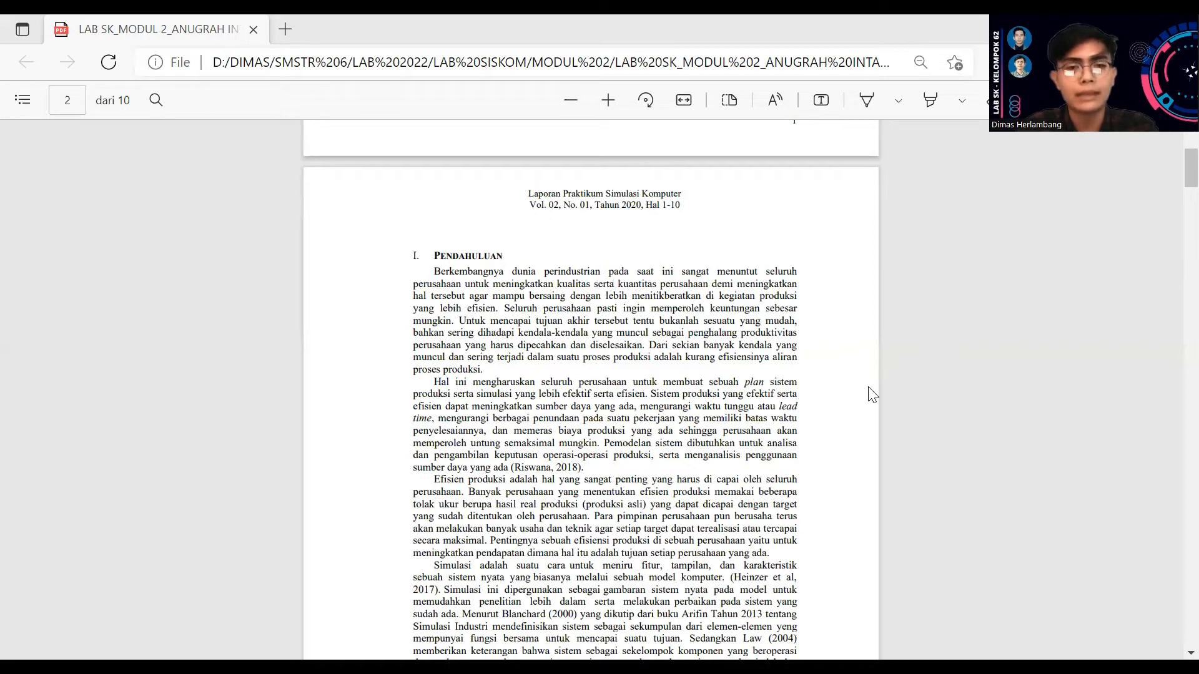
{"action": "scroll", "coordinate": [873, 395], "scroll_direction": "down", "scroll_amount": 4}
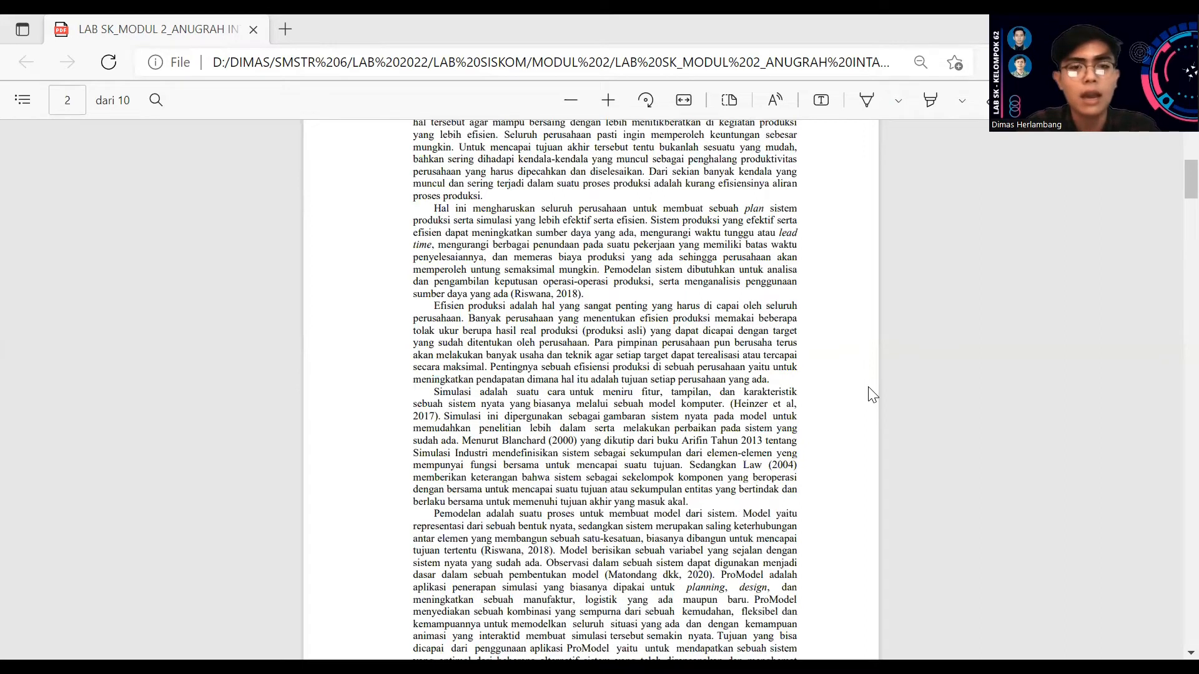
{"action": "scroll", "coordinate": [872, 394], "scroll_direction": "down", "scroll_amount": 2}
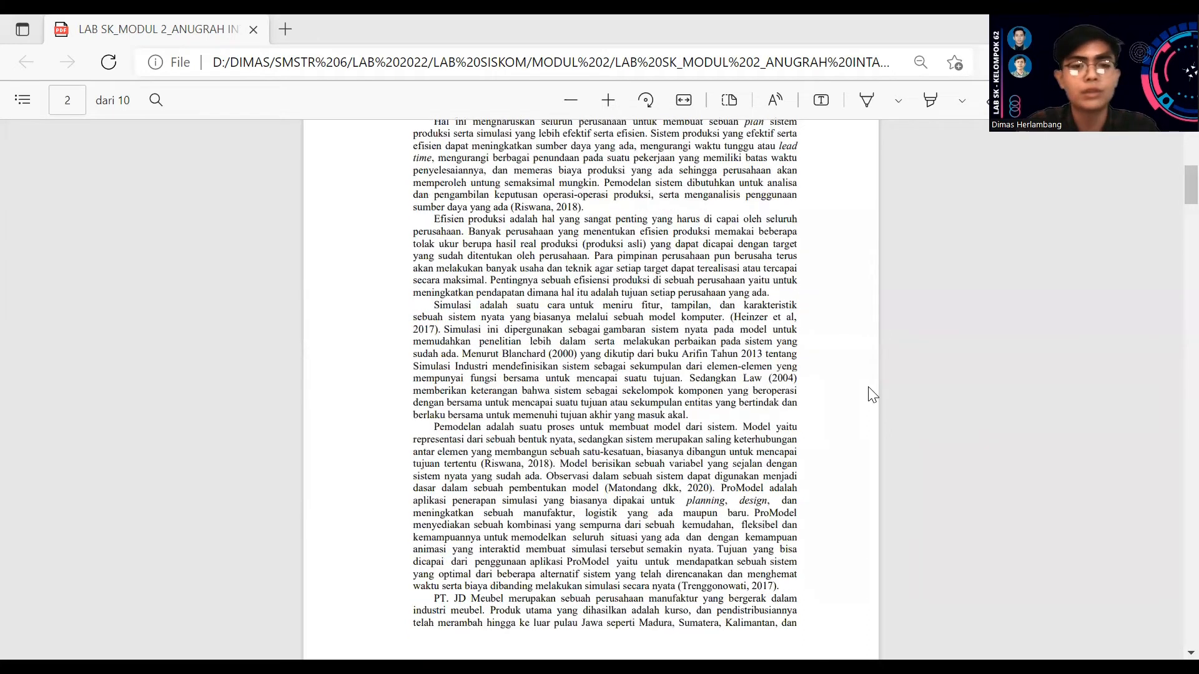
{"action": "scroll", "coordinate": [872, 395], "scroll_direction": "down", "scroll_amount": 2}
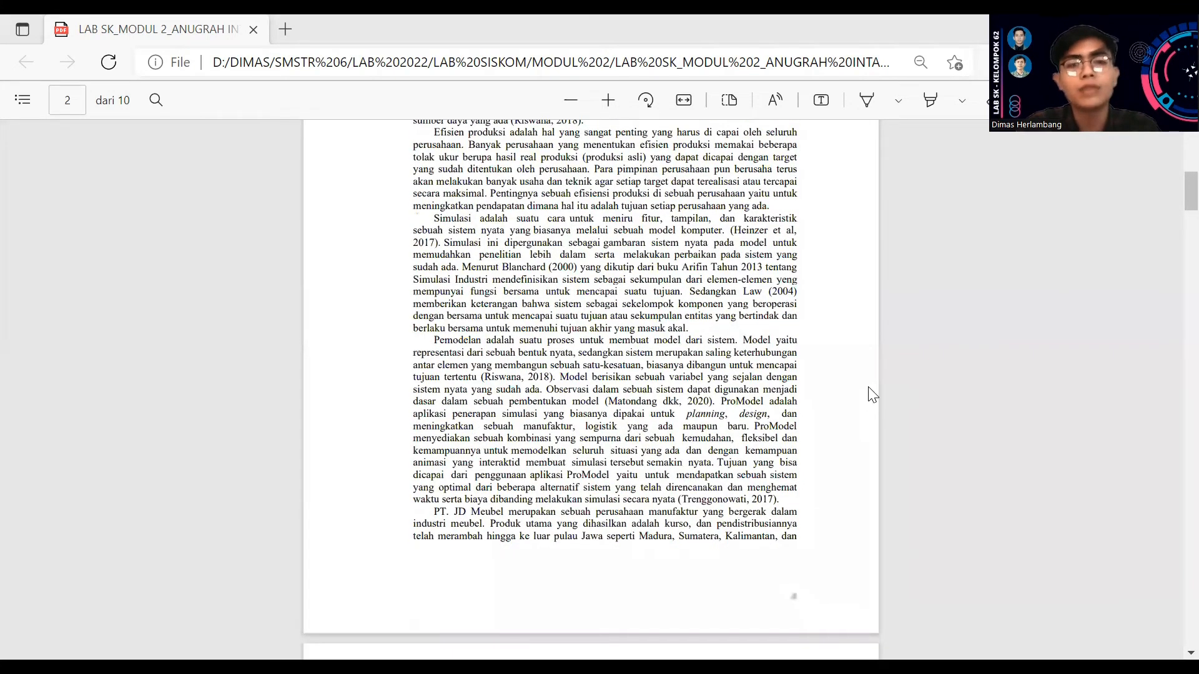
{"action": "scroll", "coordinate": [873, 394], "scroll_direction": "down", "scroll_amount": 2}
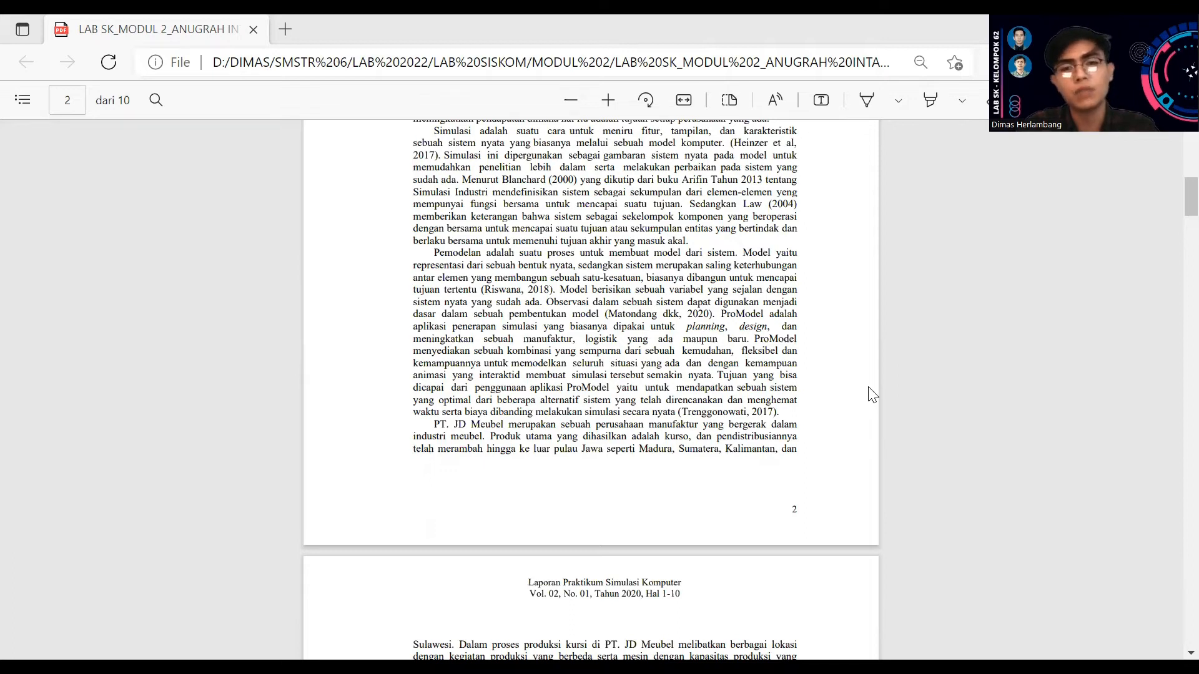
{"action": "scroll", "coordinate": [872, 395], "scroll_direction": "down", "scroll_amount": 2}
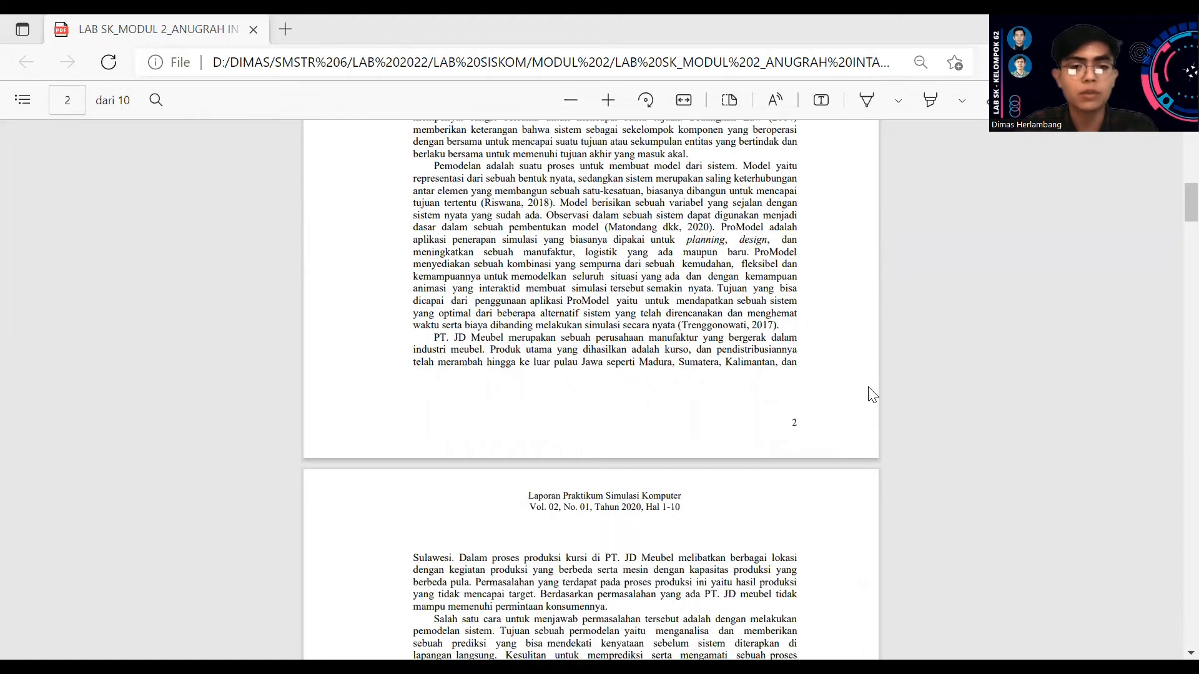
{"action": "scroll", "coordinate": [872, 394], "scroll_direction": "down", "scroll_amount": 2}
{"action": "scroll", "coordinate": [873, 394], "scroll_direction": "down", "scroll_amount": 1}
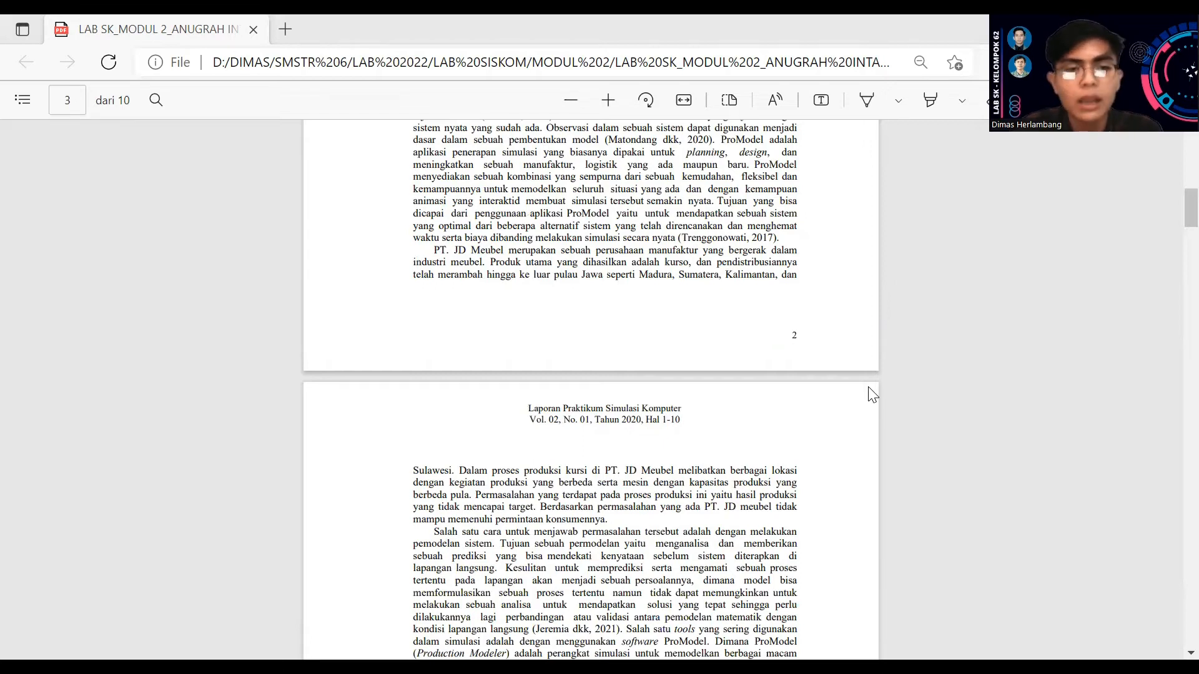
- Read the Metodologi Penelitian section, examining Tabel 2.1 Waktu Pengukuran and the start of the problem-solving flowchart on page 4
{"action": "scroll", "coordinate": [873, 394], "scroll_direction": "down", "scroll_amount": 3}
{"action": "scroll", "coordinate": [873, 394], "scroll_direction": "down", "scroll_amount": 2}
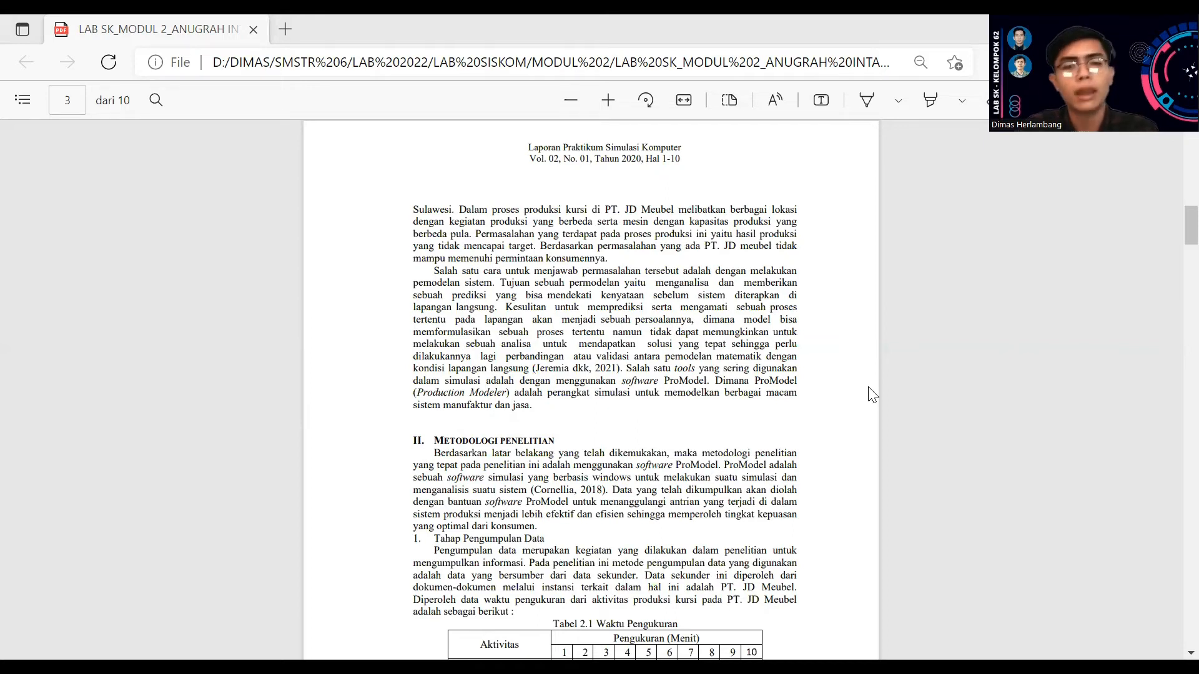
{"action": "scroll", "coordinate": [872, 395], "scroll_direction": "down", "scroll_amount": 2}
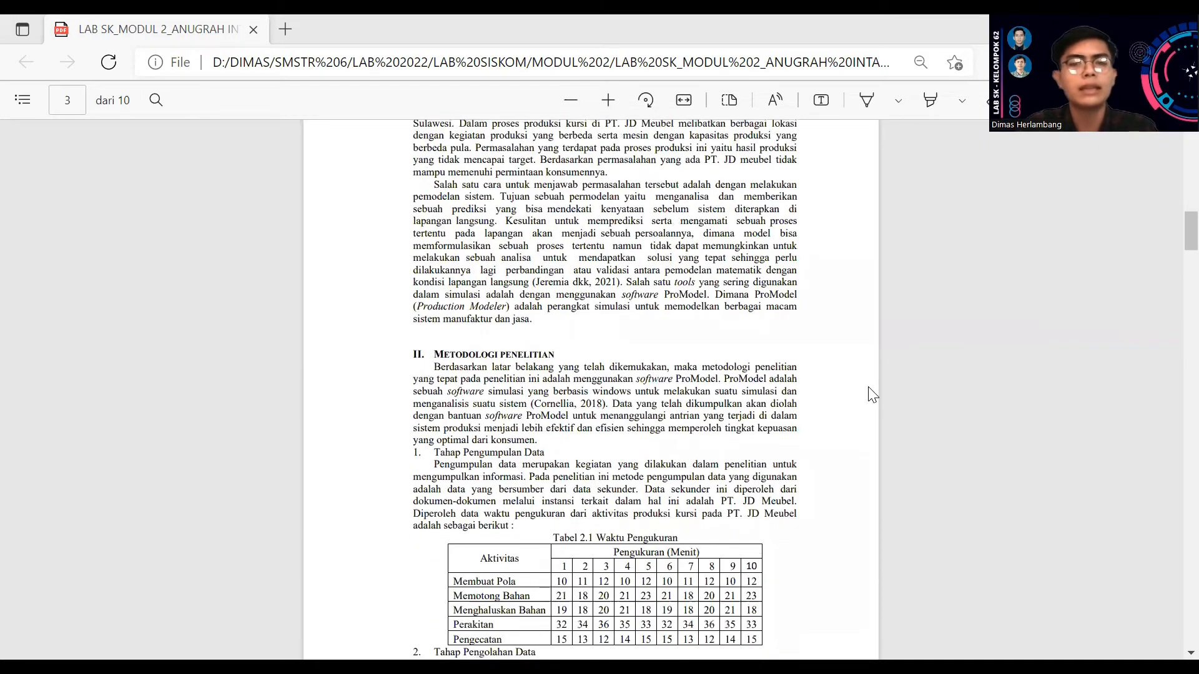
{"action": "scroll", "coordinate": [873, 395], "scroll_direction": "down", "scroll_amount": 2}
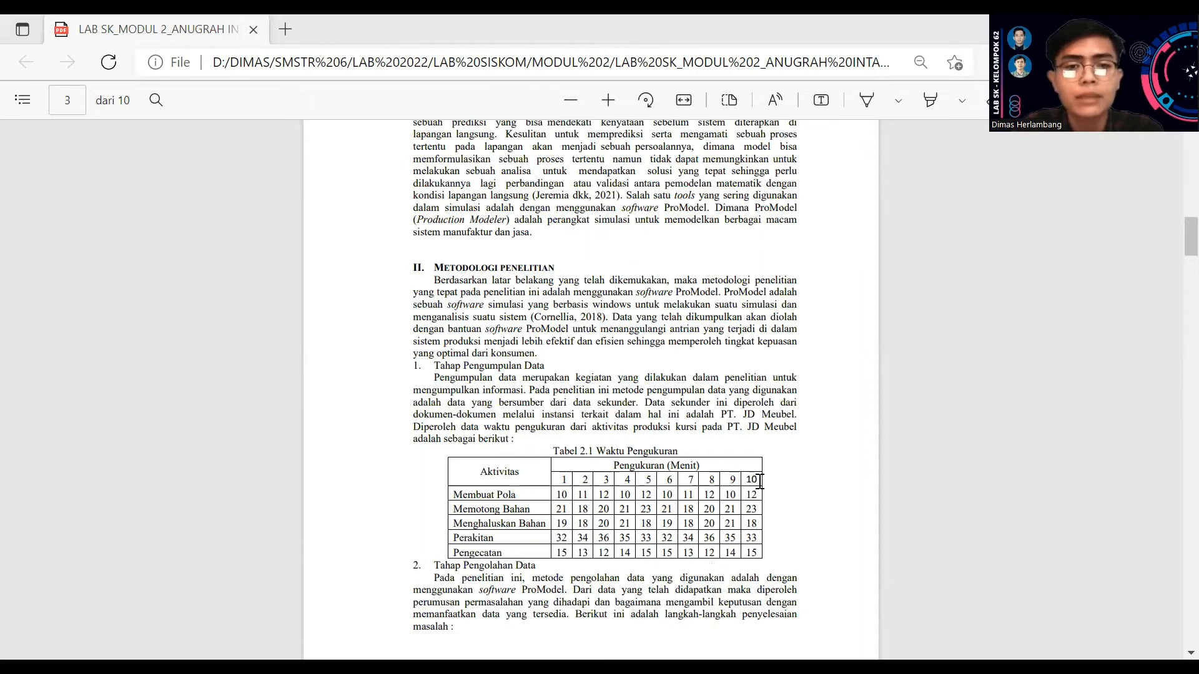
{"action": "scroll", "coordinate": [764, 479], "scroll_direction": "down", "scroll_amount": 3}
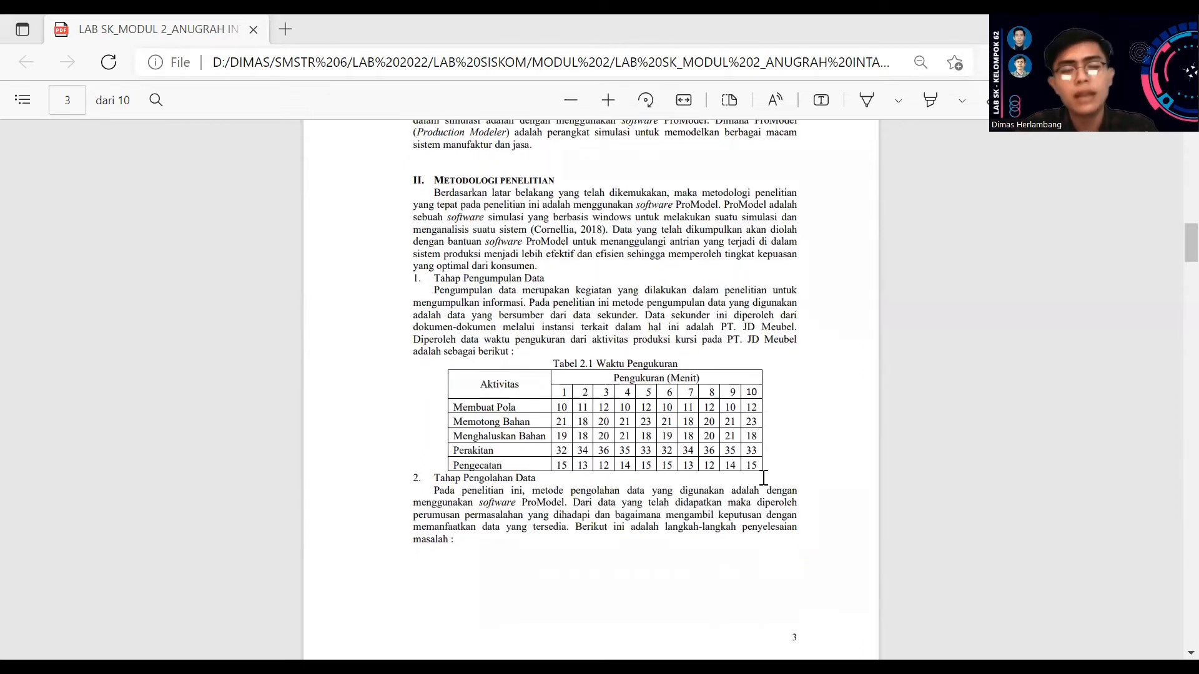
{"action": "scroll", "coordinate": [763, 479], "scroll_direction": "down", "scroll_amount": 3}
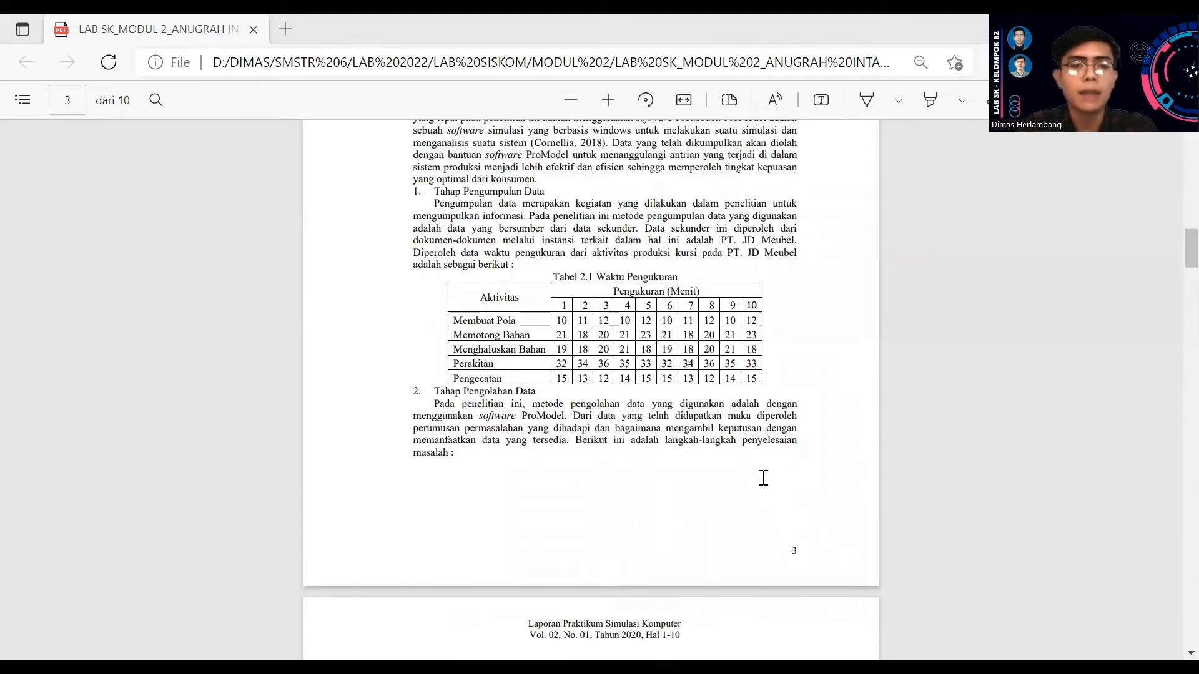
{"action": "scroll", "coordinate": [752, 461], "scroll_direction": "down", "scroll_amount": 3}
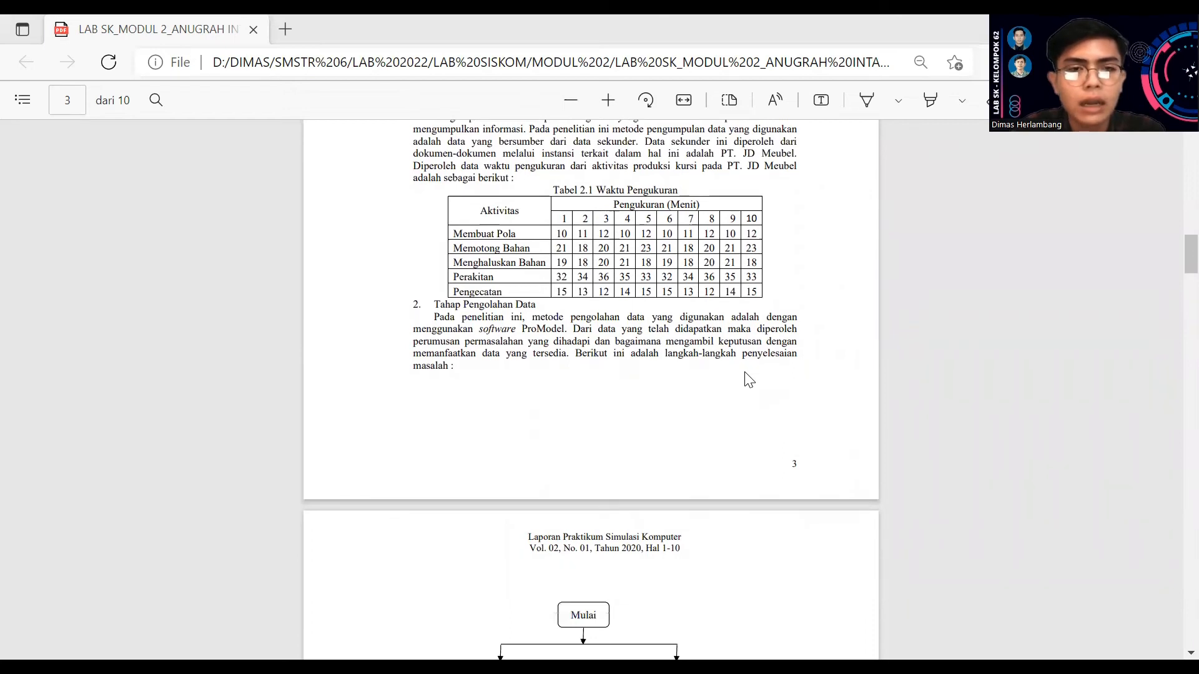
{"action": "scroll", "coordinate": [749, 380], "scroll_direction": "down", "scroll_amount": 6}
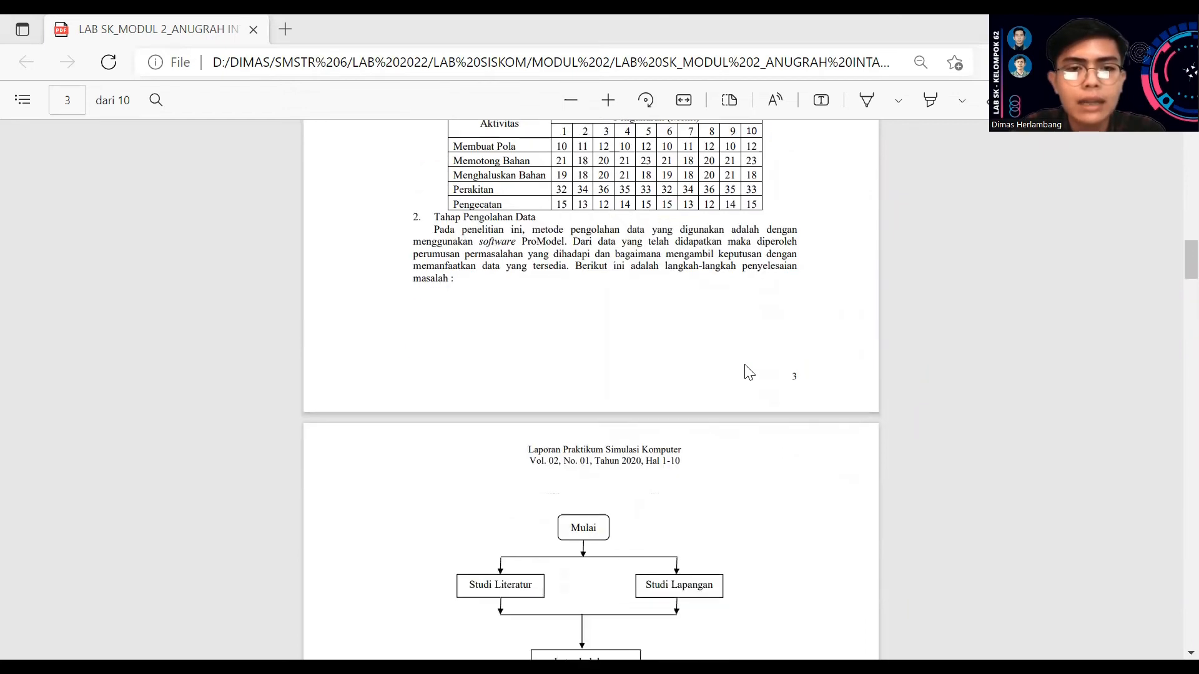
{"action": "scroll", "coordinate": [749, 323], "scroll_direction": "down", "scroll_amount": 3}
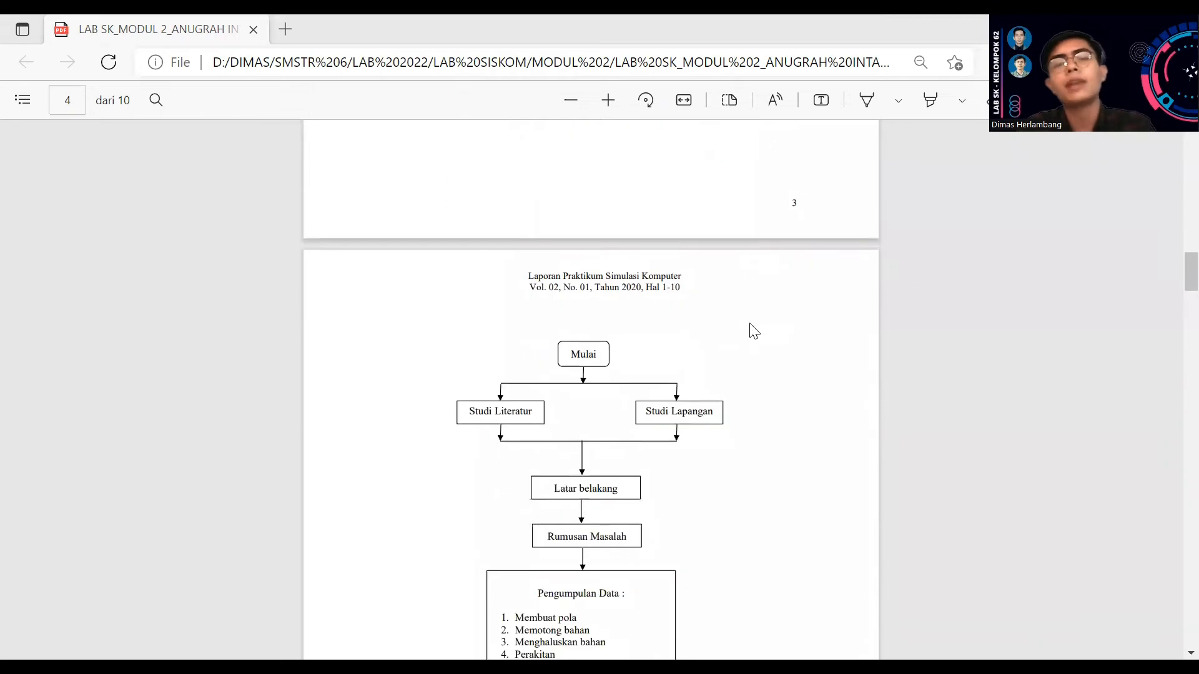